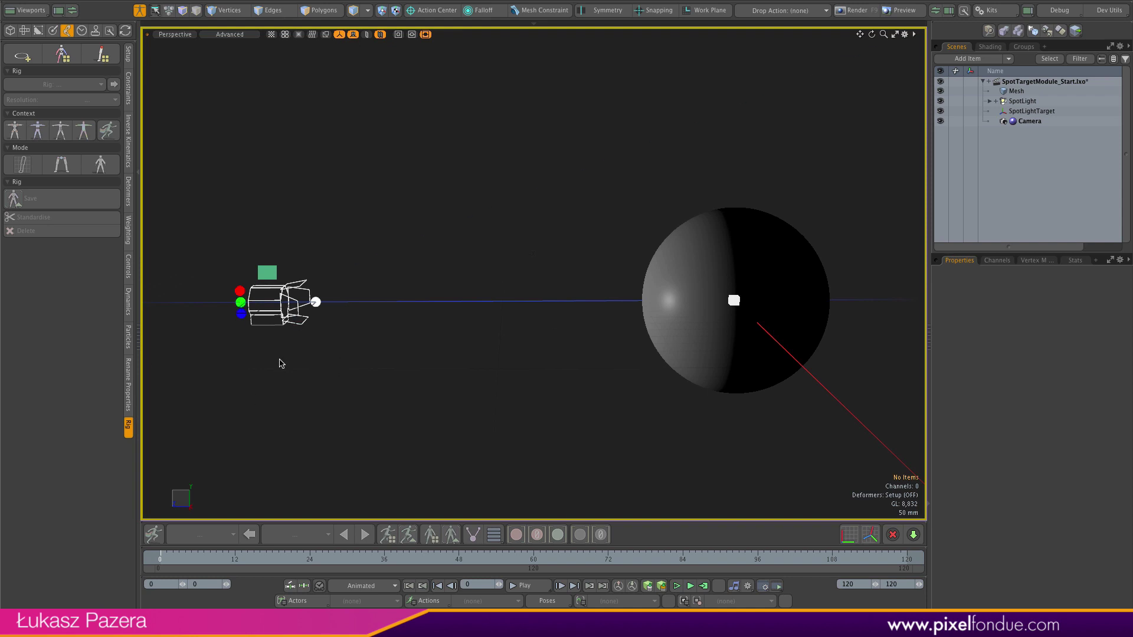
Try moving the spotlight to about Y 398 mm and Z 928 mm, and raising its target about 100 mm.
left_click(284, 317)
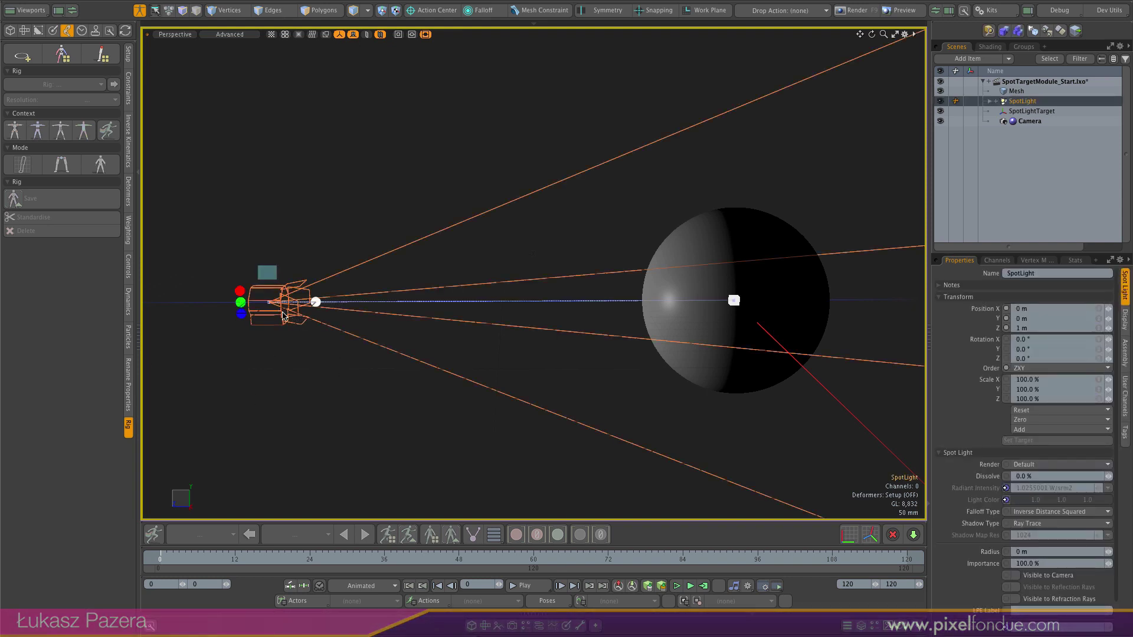
key("w")
left_click_drag(230, 265, 325, 247)
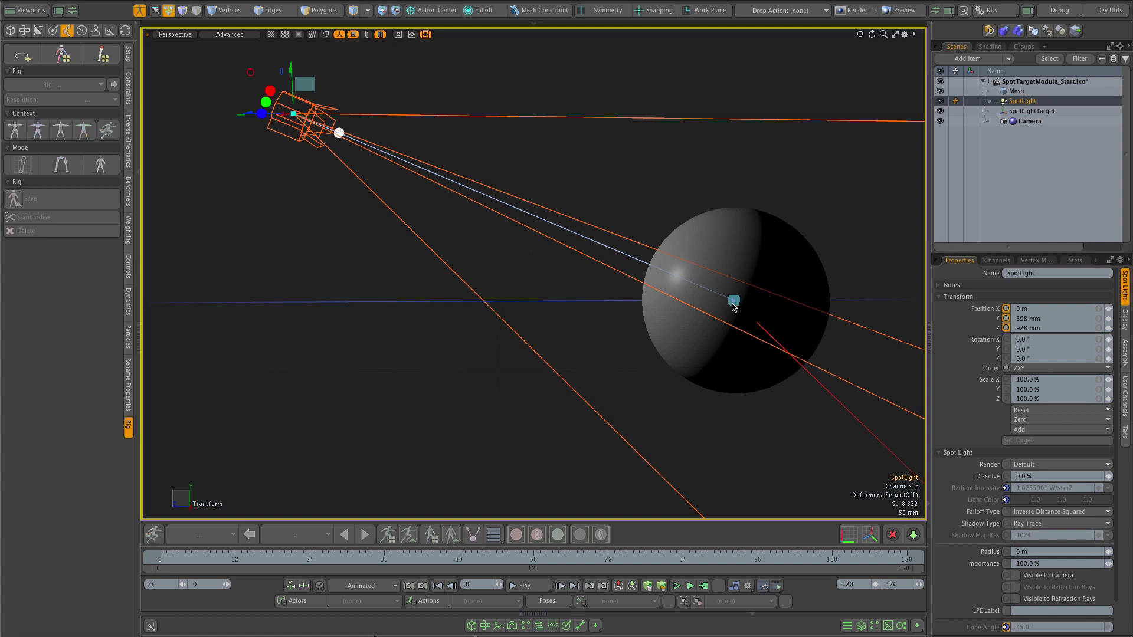
left_click(734, 301)
left_click_drag(734, 266, 734, 233)
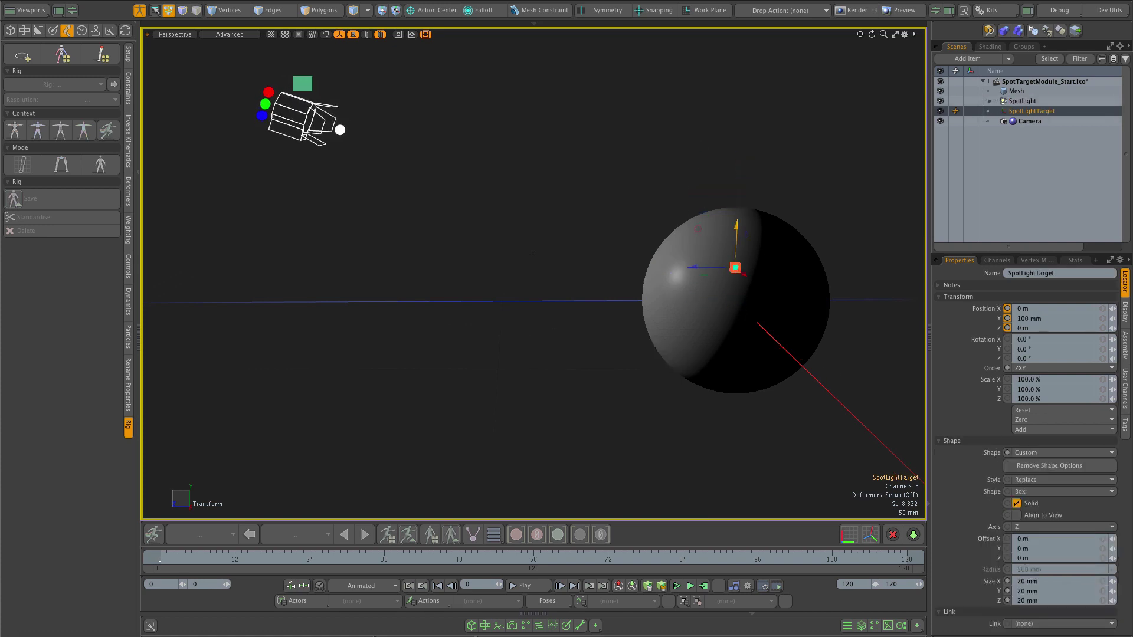
key("ctrl+z")
Try lowering the spotlight, and undo all the test moves of the light and its target.
left_click(301, 122)
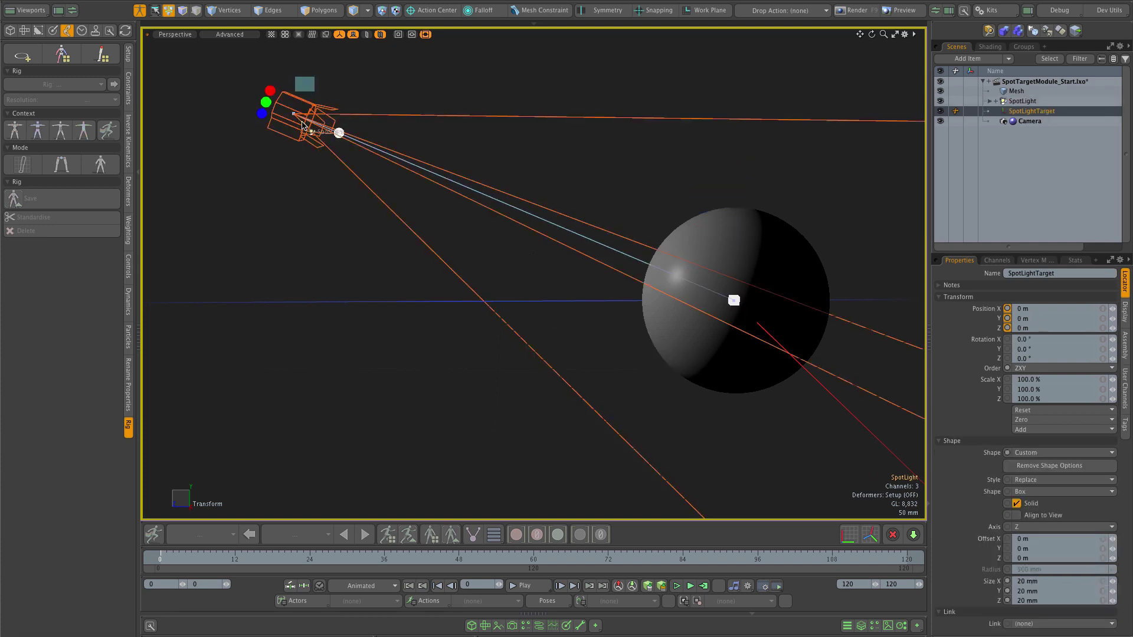
left_click_drag(293, 76, 297, 208)
key("ctrl+z")
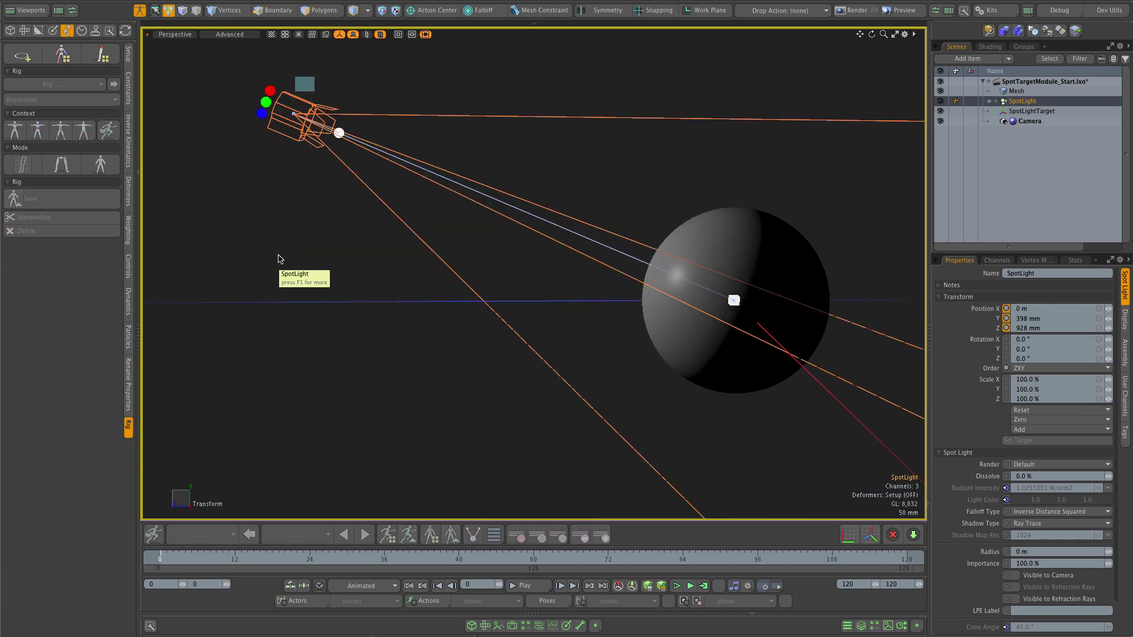
key("ctrl+z")
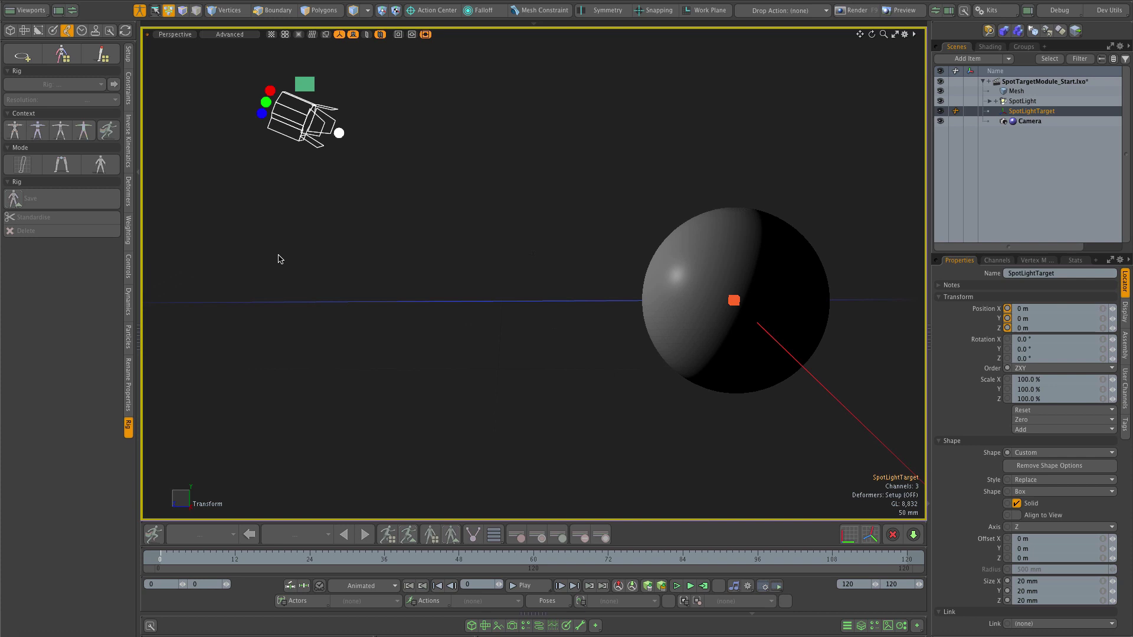
key("ctrl+z")
key("ctrl+z")
key("ctrl+z")
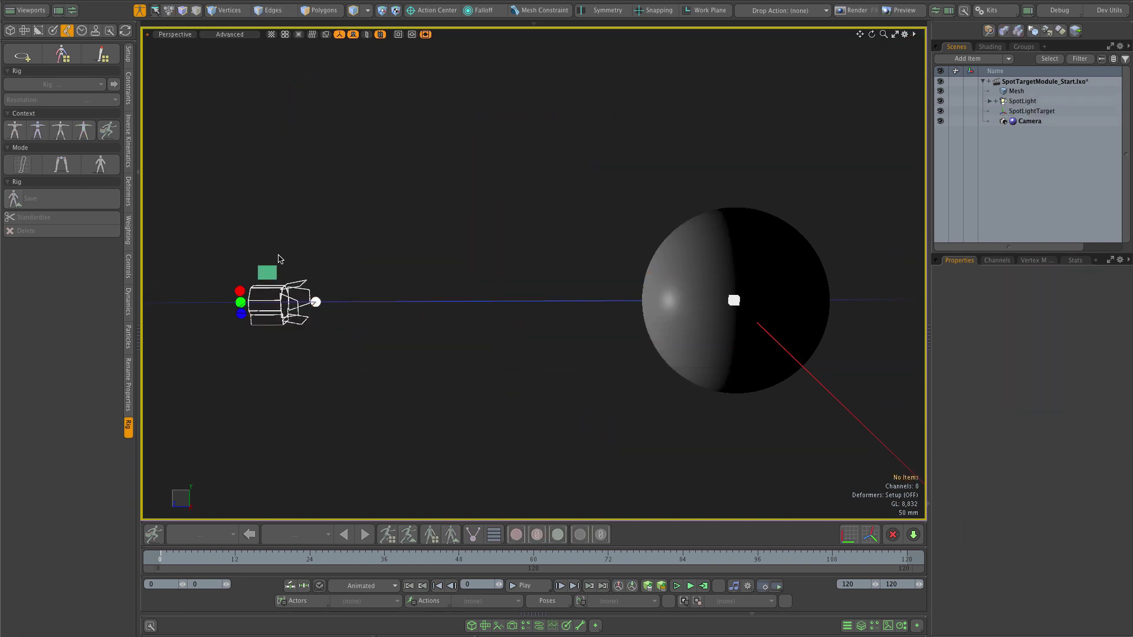
Examine the user channels of the green SpotLightPanel locator, and clear the selection.
left_click(265, 273)
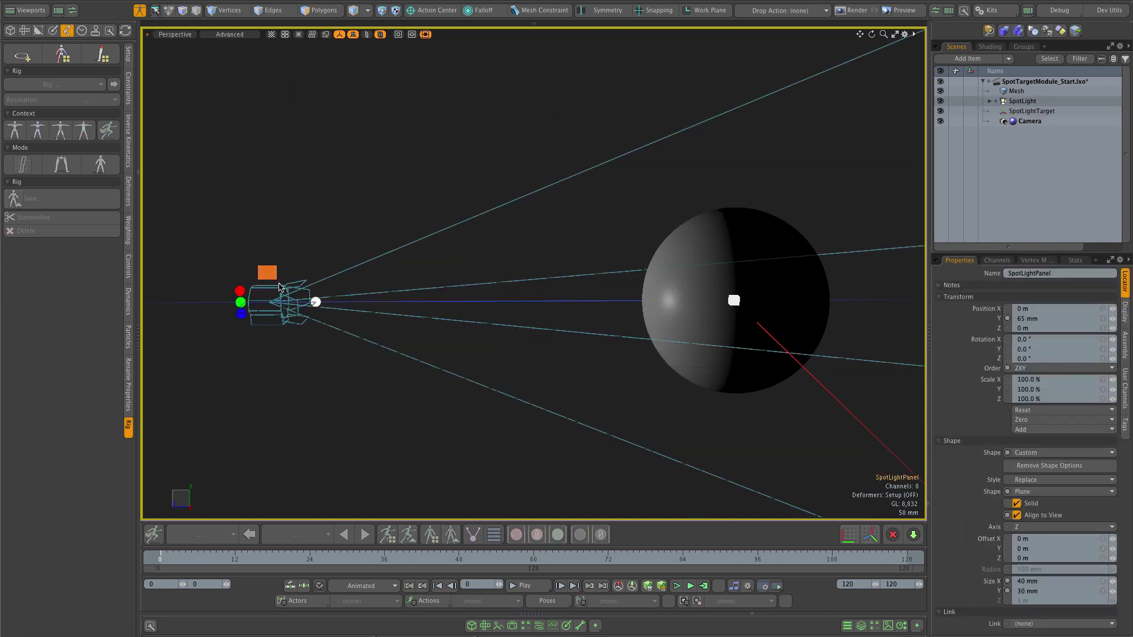
left_click(1125, 404)
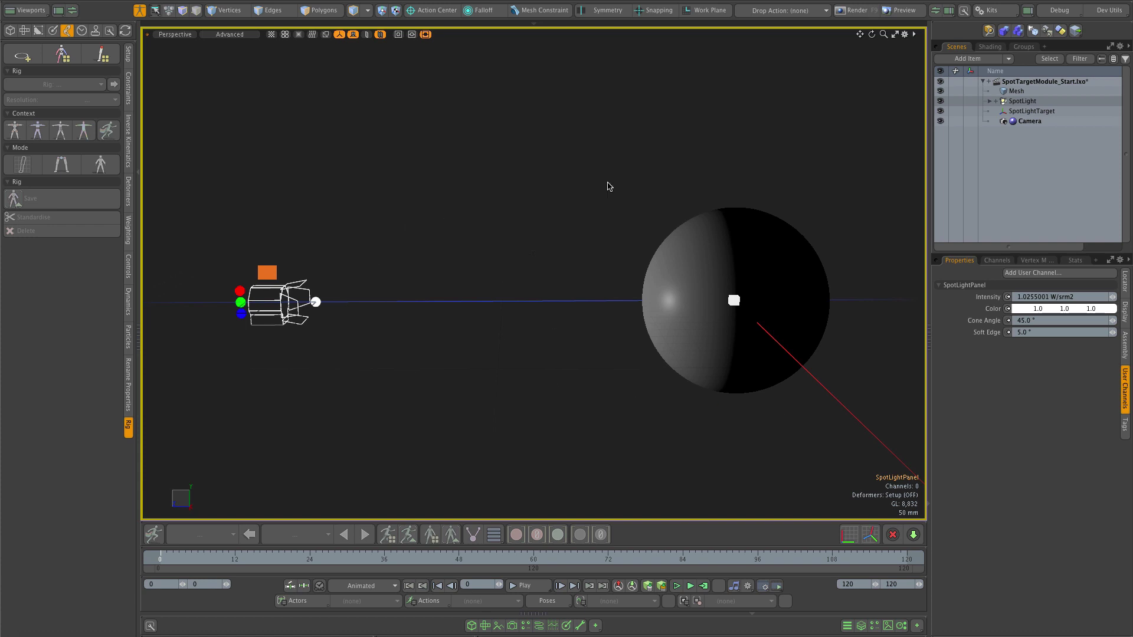
left_click(370, 307)
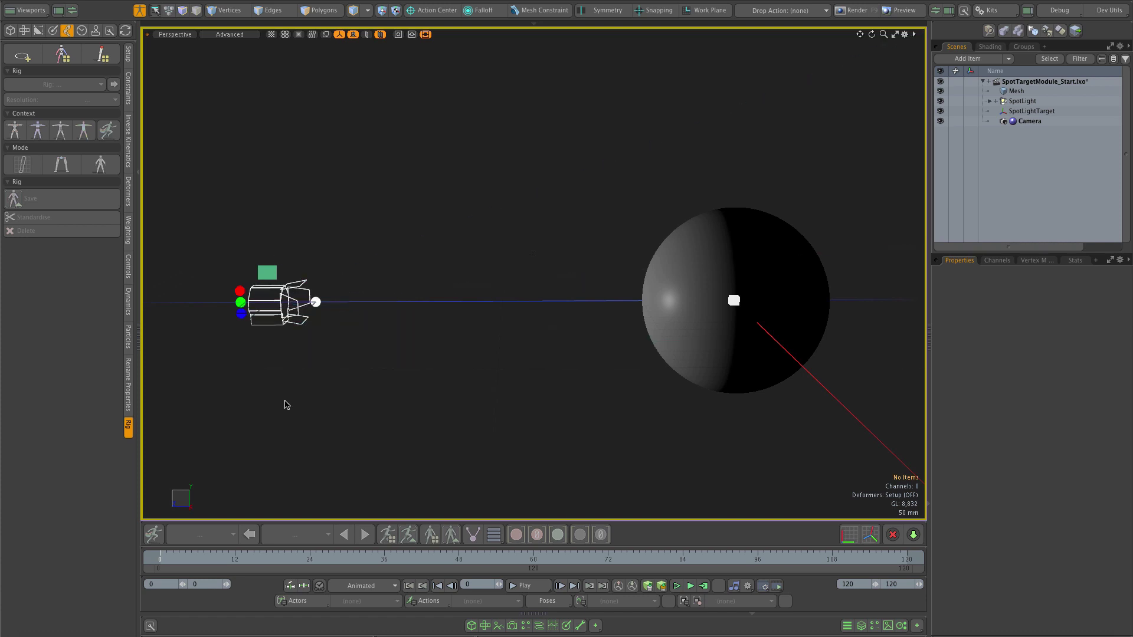
Create a new rig in module development mode and name its module SpotTarget.
left_click(22, 55)
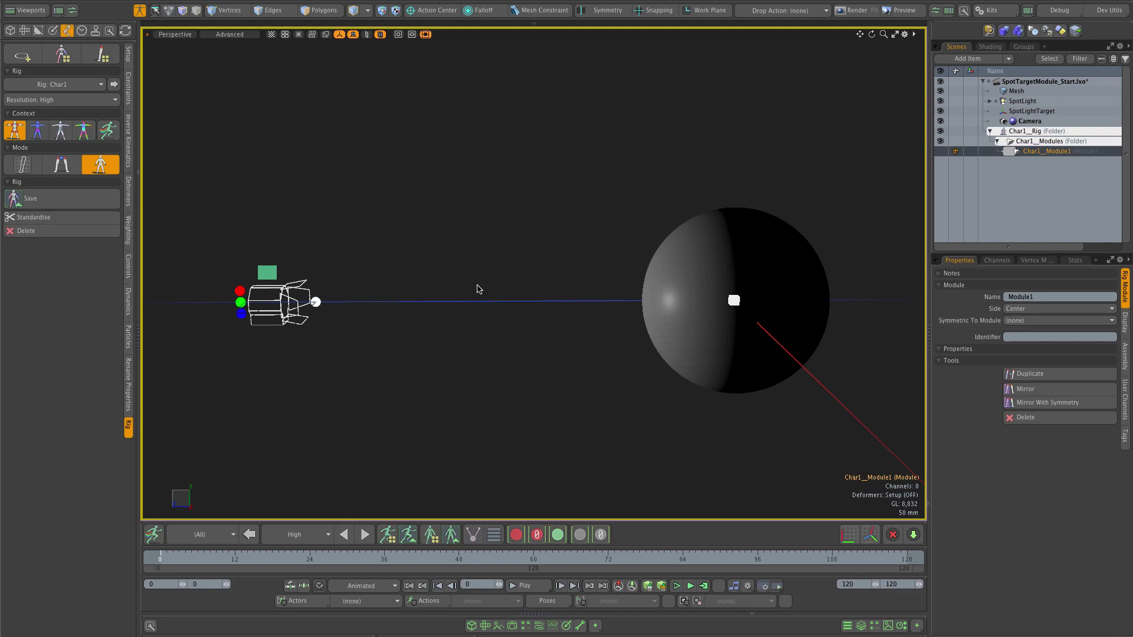
left_click(18, 167)
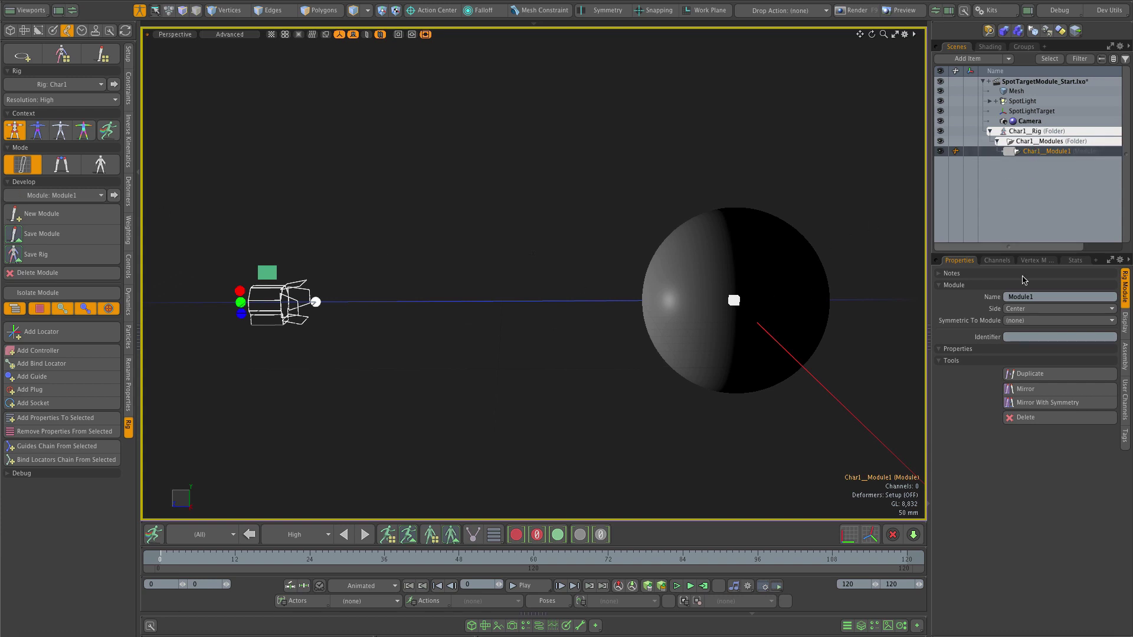
left_click(1028, 296)
type("SpotTarget")
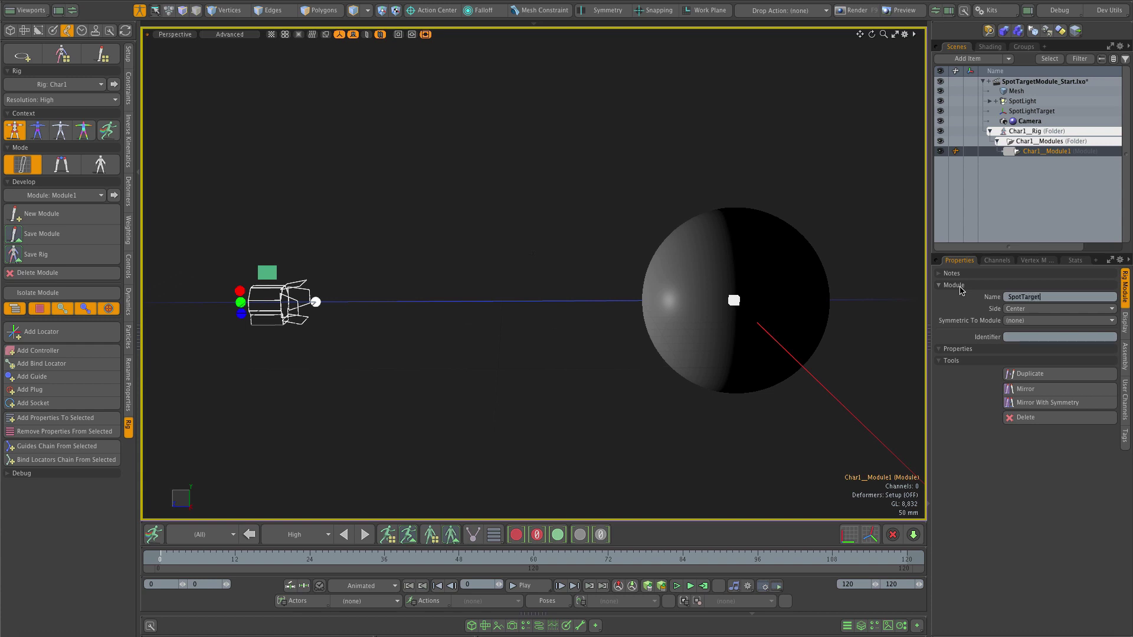
key("Return")
Rename the Char1 rig as Light.
left_click(1025, 131)
left_click(1040, 296)
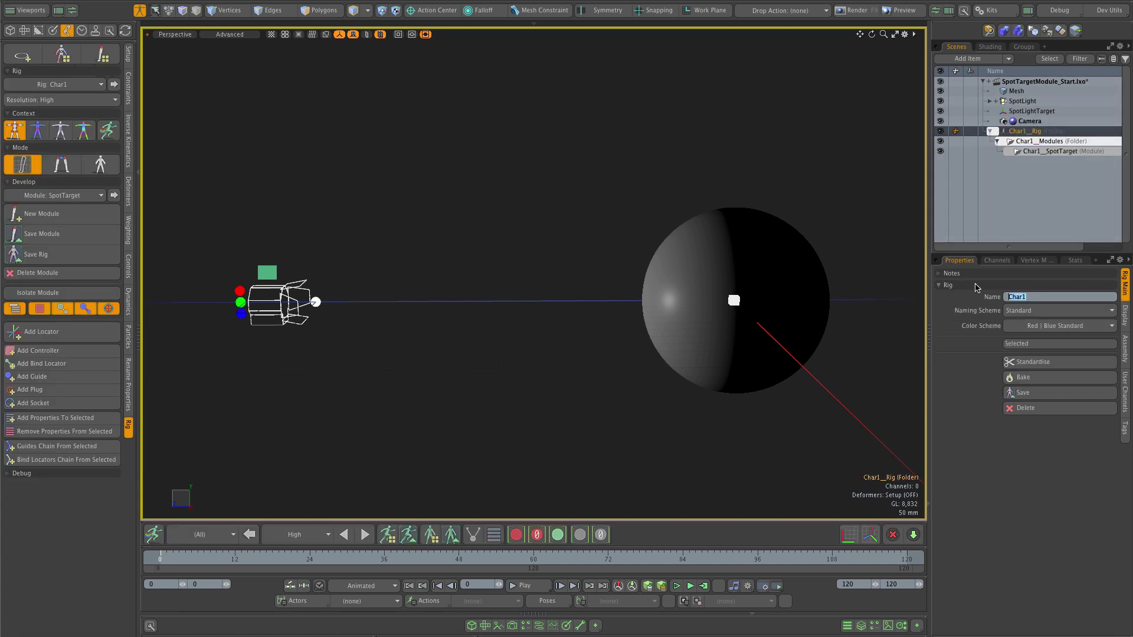
type("Light")
key("Return")
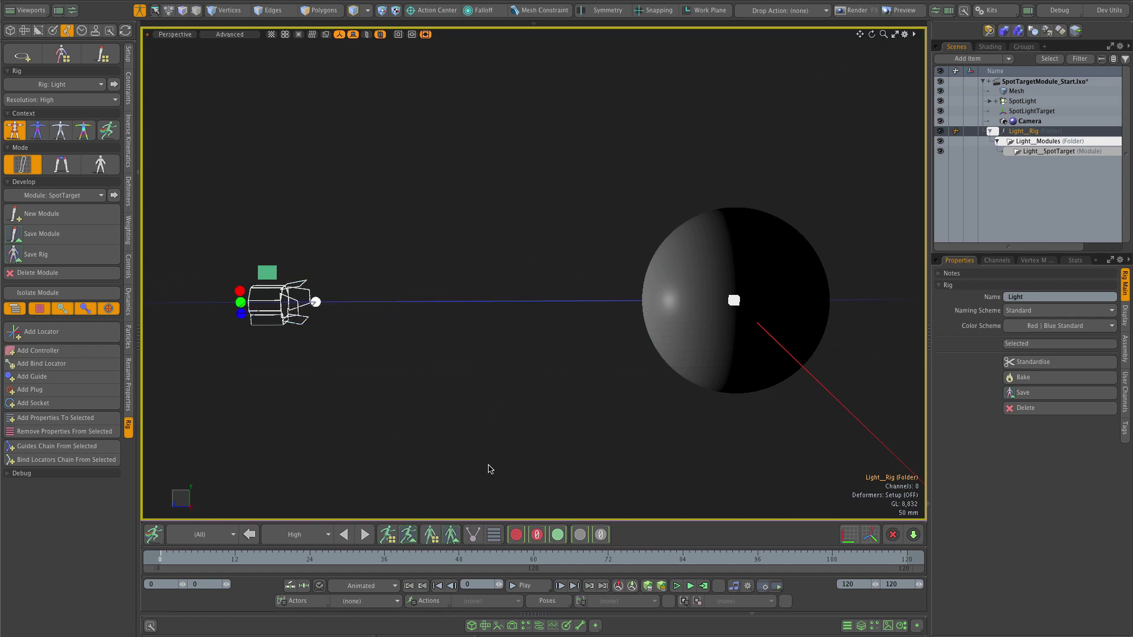
Show the schematic and open the Light__SpotTarget assembly inside Light__RootAssembly.
left_click(539, 625)
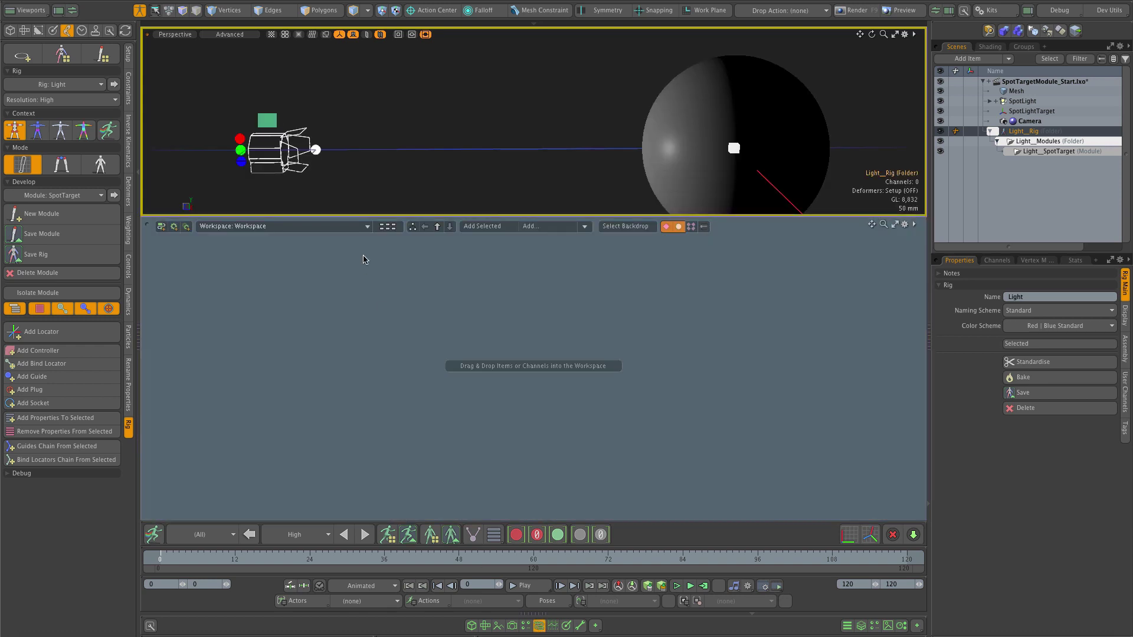
left_click(387, 226)
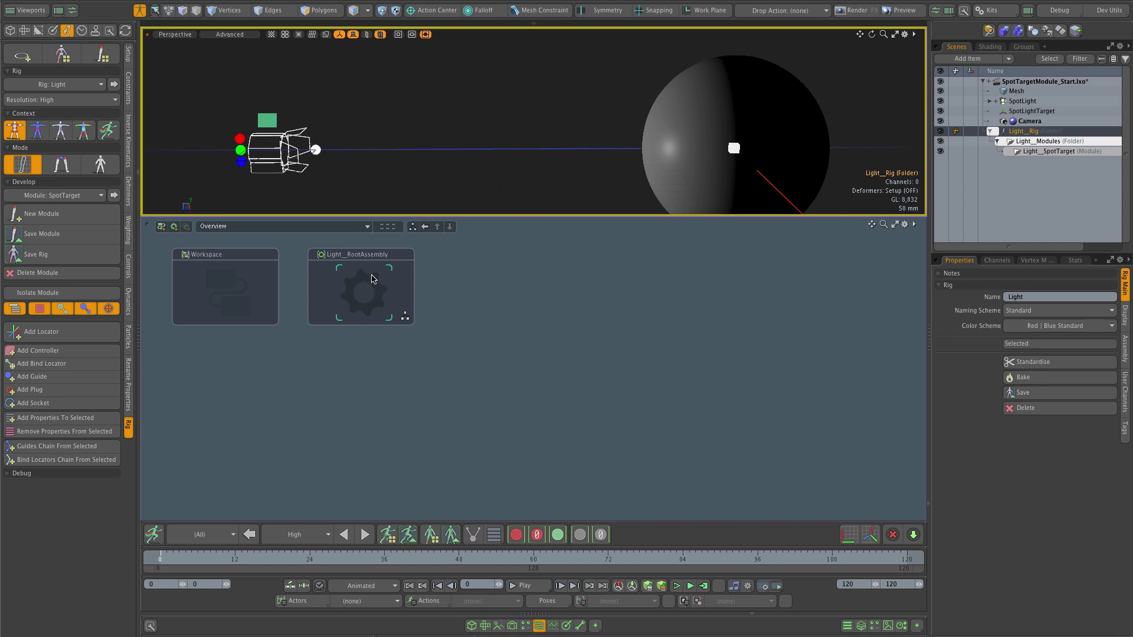
left_click(373, 258)
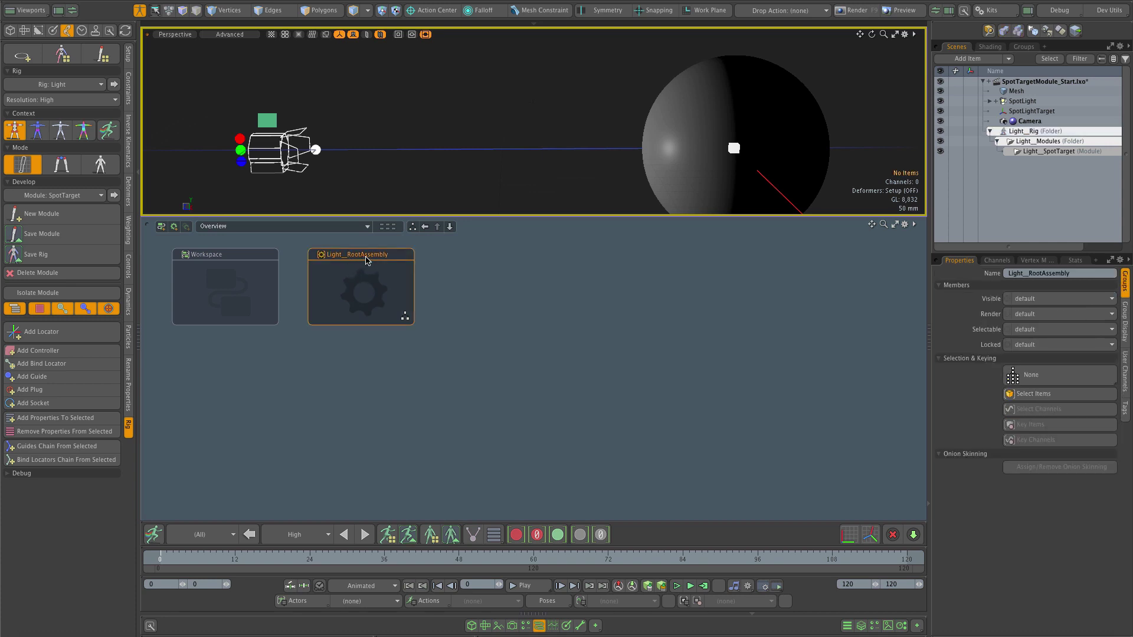
double_click(365, 257)
left_click_drag(514, 340, 354, 364)
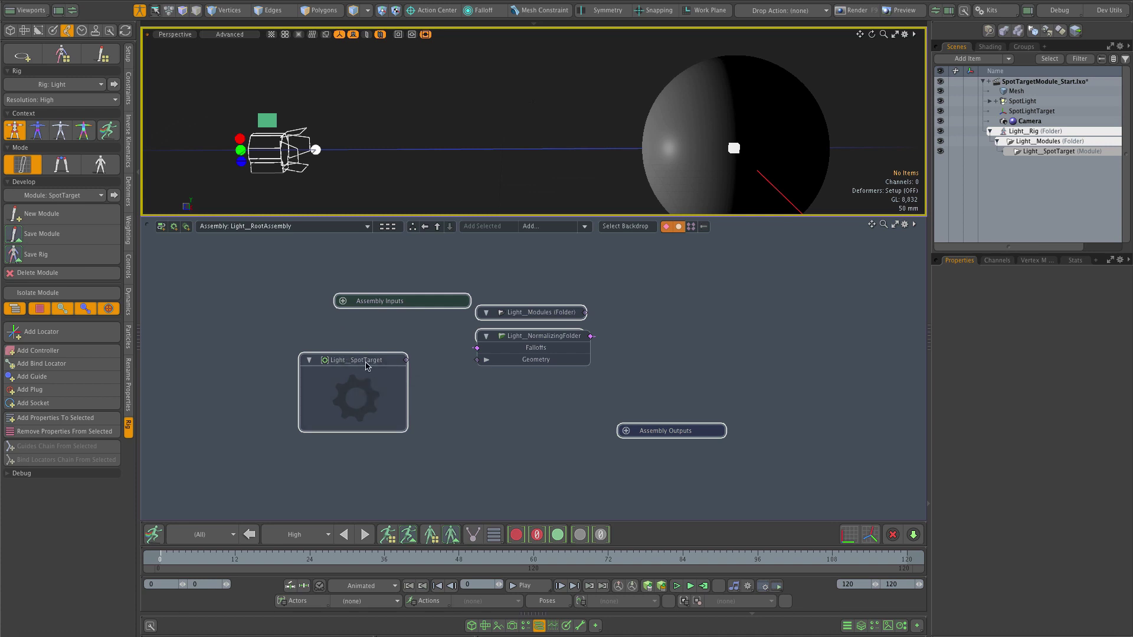
double_click(370, 366)
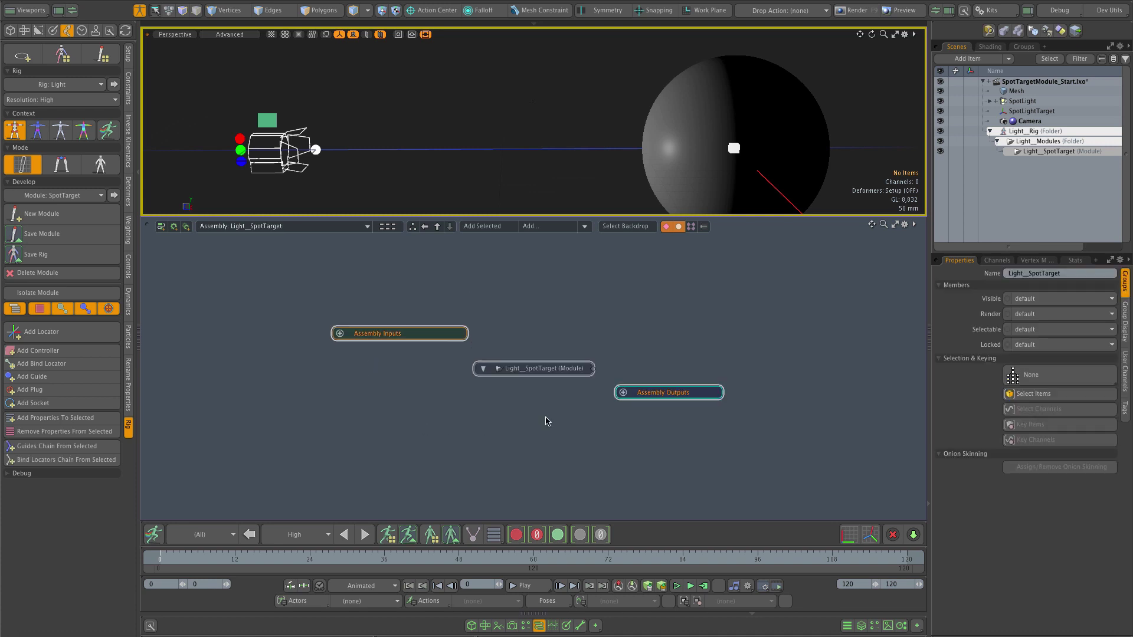
Space out the module and Assembly Outputs nodes in the SpotTarget schematic.
left_click(533, 371)
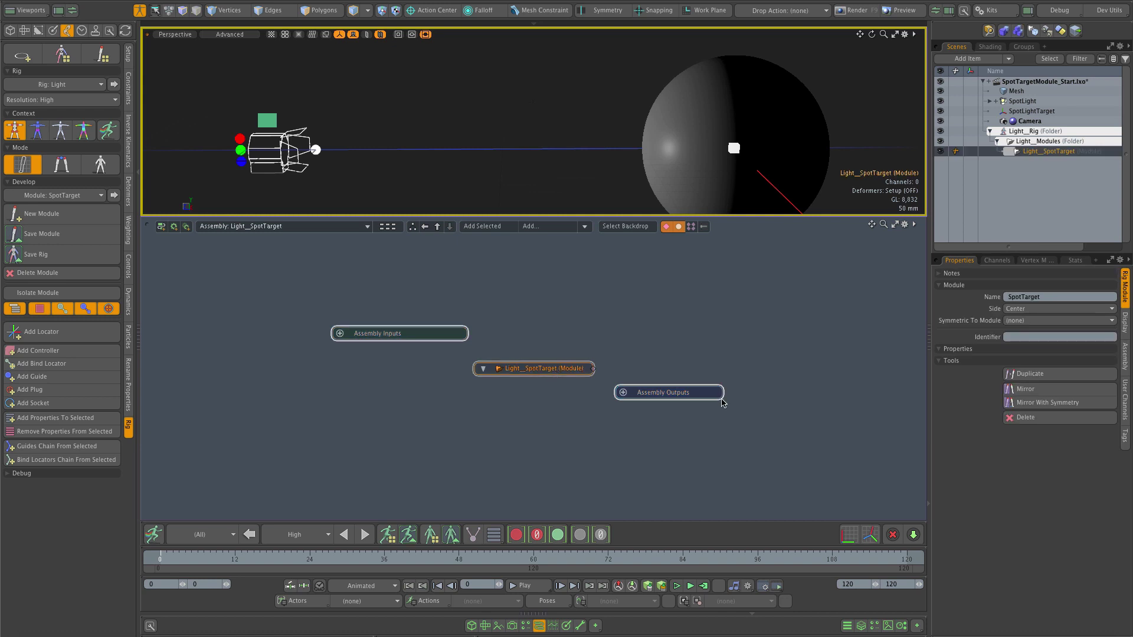
left_click_drag(671, 401, 764, 401)
left_click_drag(545, 369, 581, 357)
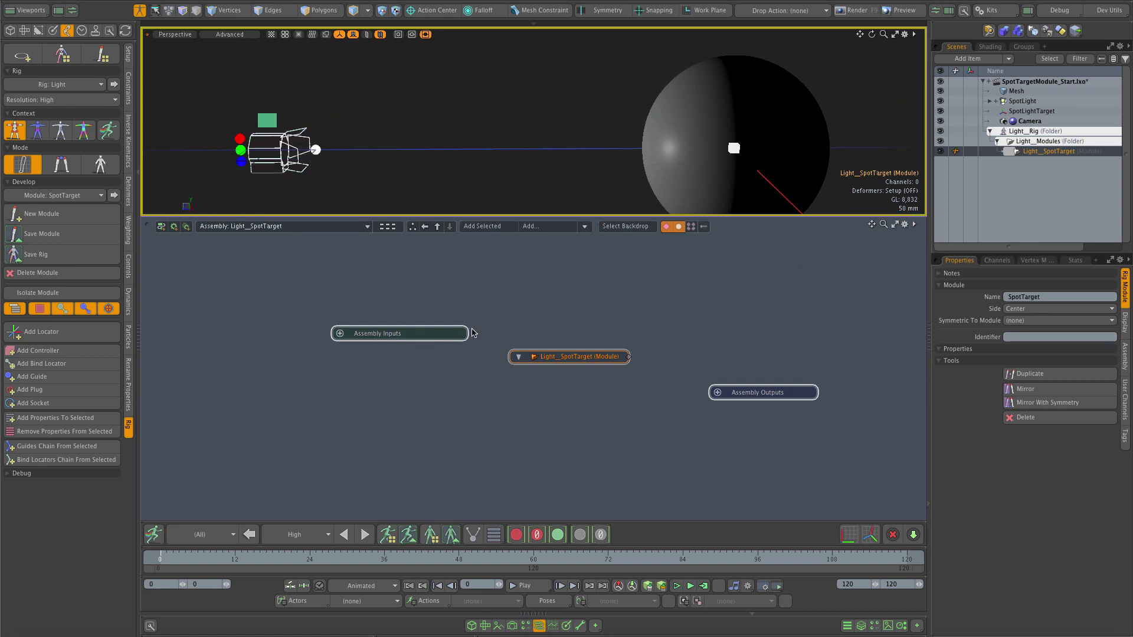
Parent SpotLight and SpotLightTarget together under the Light__SpotTarget module in the item list.
left_click(1024, 101)
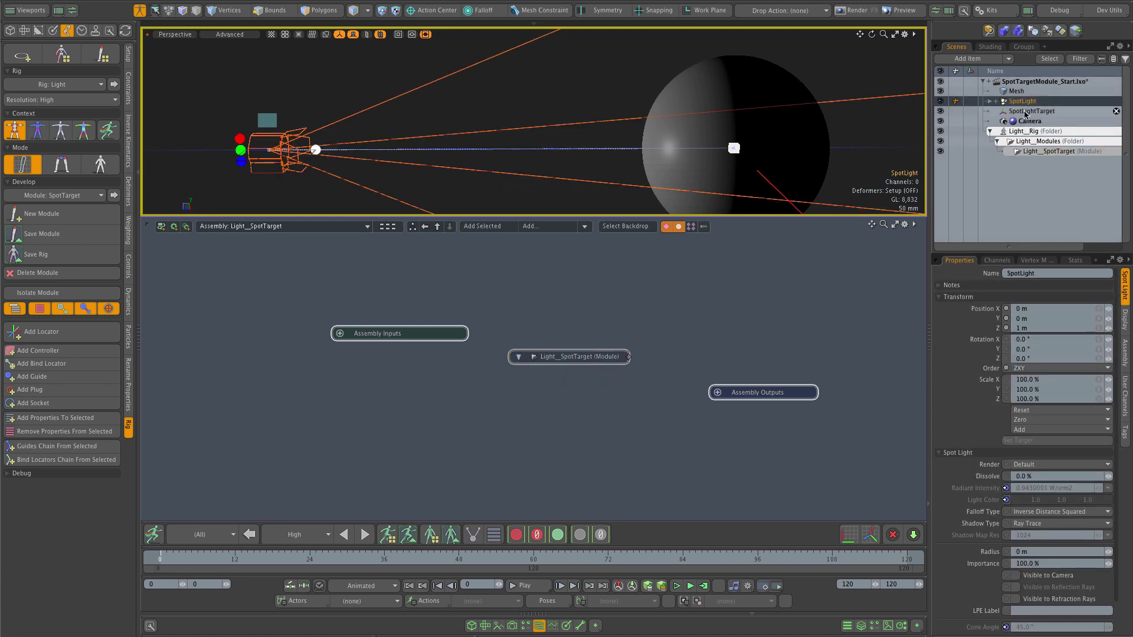
left_click(1024, 112, "ctrl")
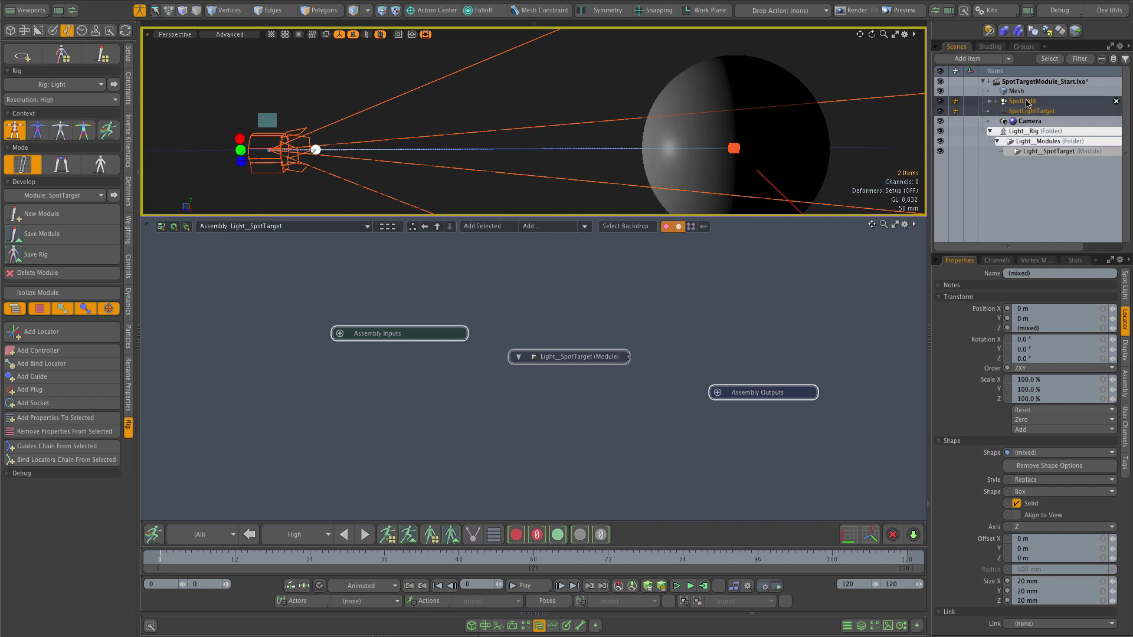
left_click_drag(1026, 103, 1049, 157)
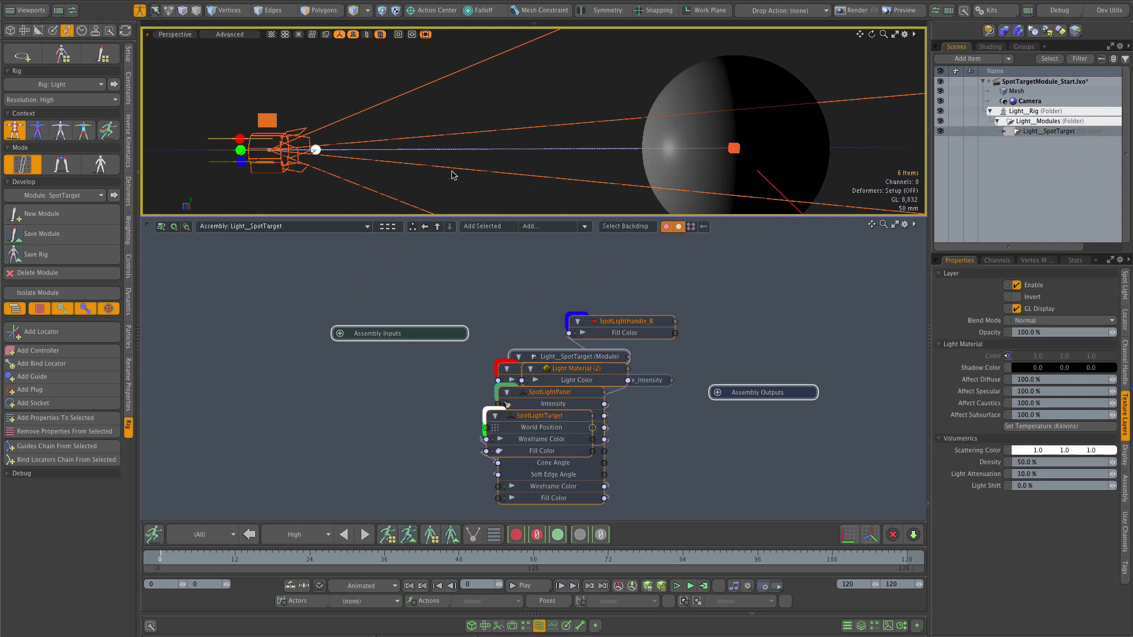
Move the assembly input and output, blue handle, module and SpotLightTarget nodes away from the overlapping node stack.
left_click_drag(423, 340, 353, 293)
left_click_drag(614, 324, 614, 312)
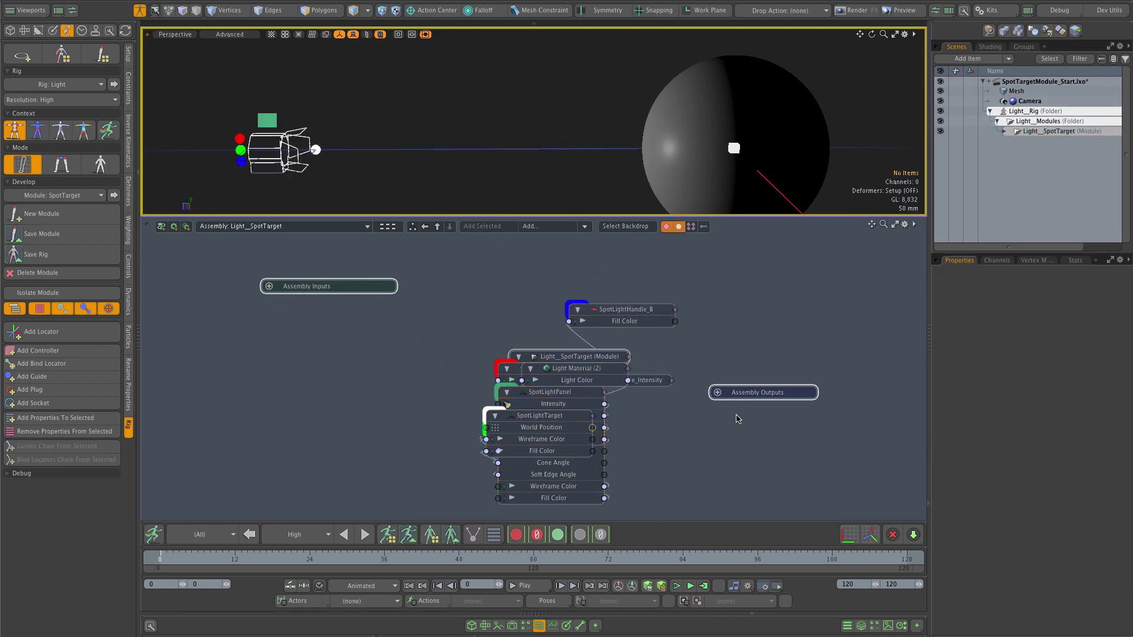
left_click_drag(729, 385, 800, 372)
left_click_drag(566, 364, 727, 447)
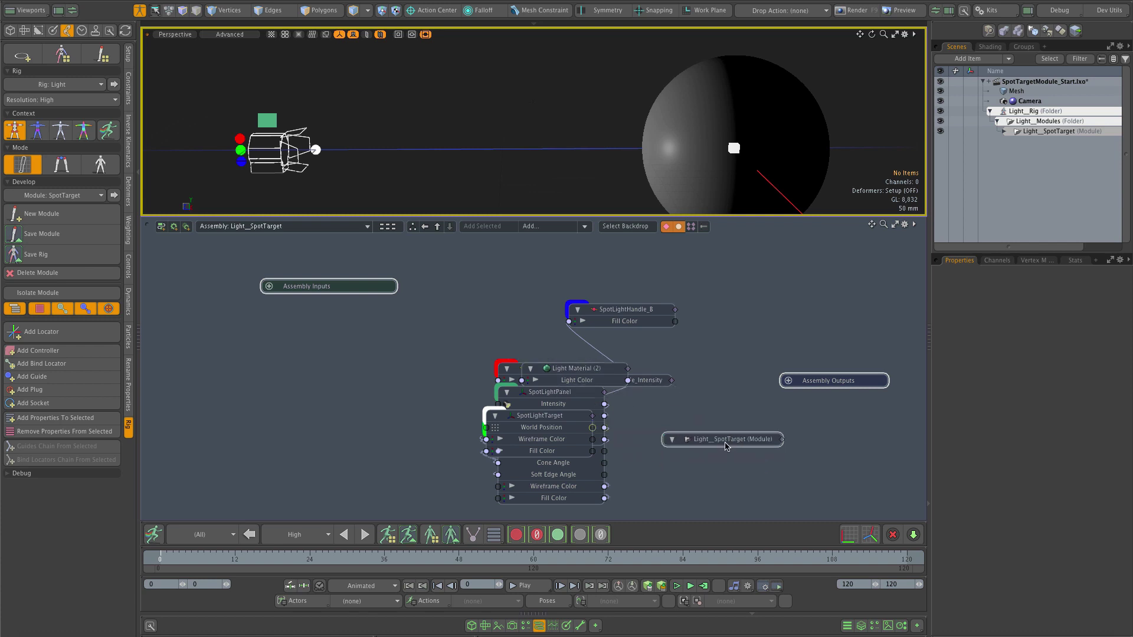
left_click_drag(543, 420, 696, 491)
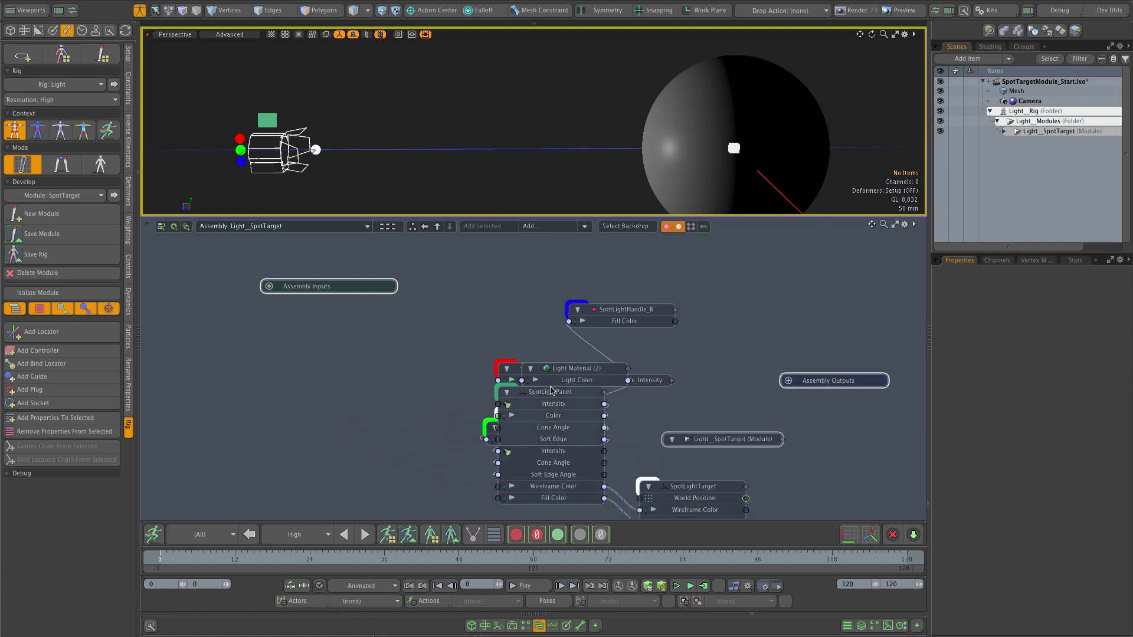
Spread out the stacked nodes: Light Material before the R, G and B handles, SpotLightPanel before SpotLight, and the intensity handle separately.
left_click(557, 369)
left_click_drag(558, 368, 310, 333)
left_click_drag(513, 406, 324, 394)
left_click_drag(554, 436, 664, 359)
left_click_drag(631, 313, 655, 289)
mouse_move(654, 345)
left_mouse_down()
mouse_move(655, 322)
mouse_move(676, 334)
mouse_move(672, 359)
left_mouse_up()
left_click_drag(541, 373, 648, 291)
left_click_drag(652, 357, 640, 357)
left_click_drag(590, 384, 649, 407)
left_click_drag(557, 419, 522, 455)
left_click_drag(382, 384, 240, 454)
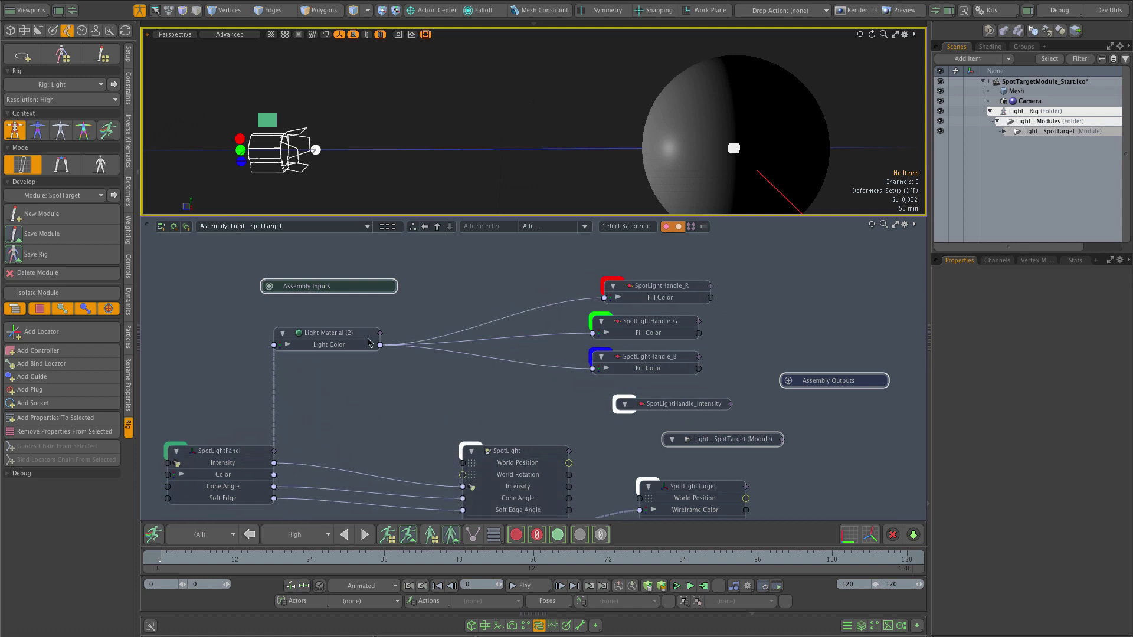
Shift the Light Material, SpotLightTarget, intensity handle, module and Assembly Outputs nodes to make room beside SpotLight.
left_click_drag(371, 347, 414, 351)
middle_click_drag(844, 242, 742, 148)
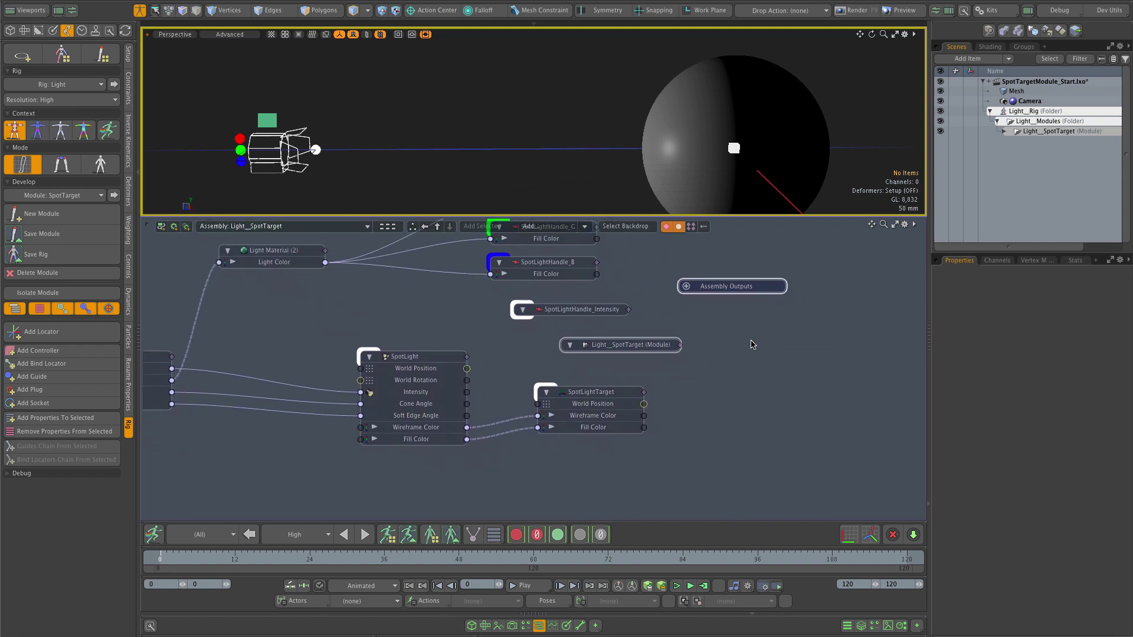
left_click_drag(596, 395, 714, 419)
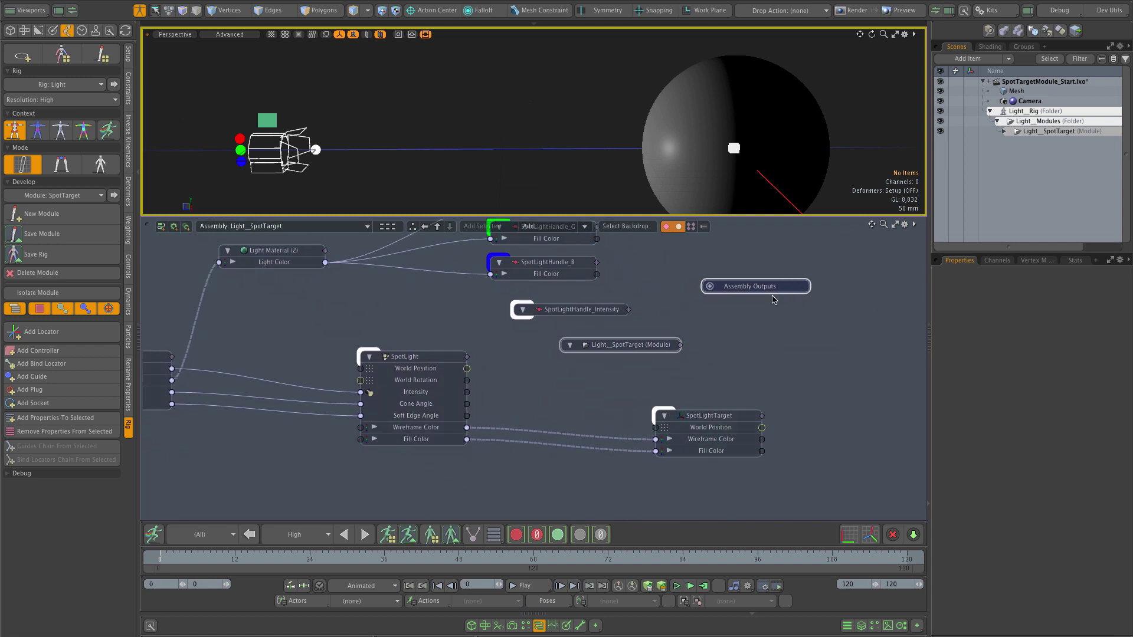
left_click_drag(577, 313, 672, 312)
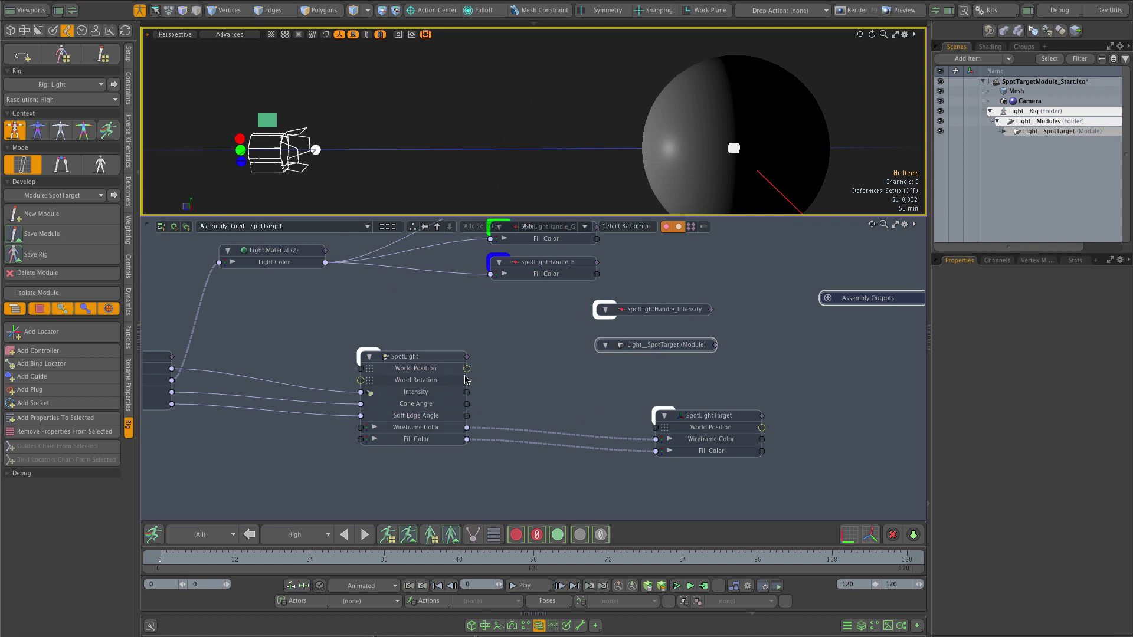
Reveal the direction constraint connected to SpotLight's World Position and place it between the SpotLight and SpotLightTarget nodes.
left_click(467, 370)
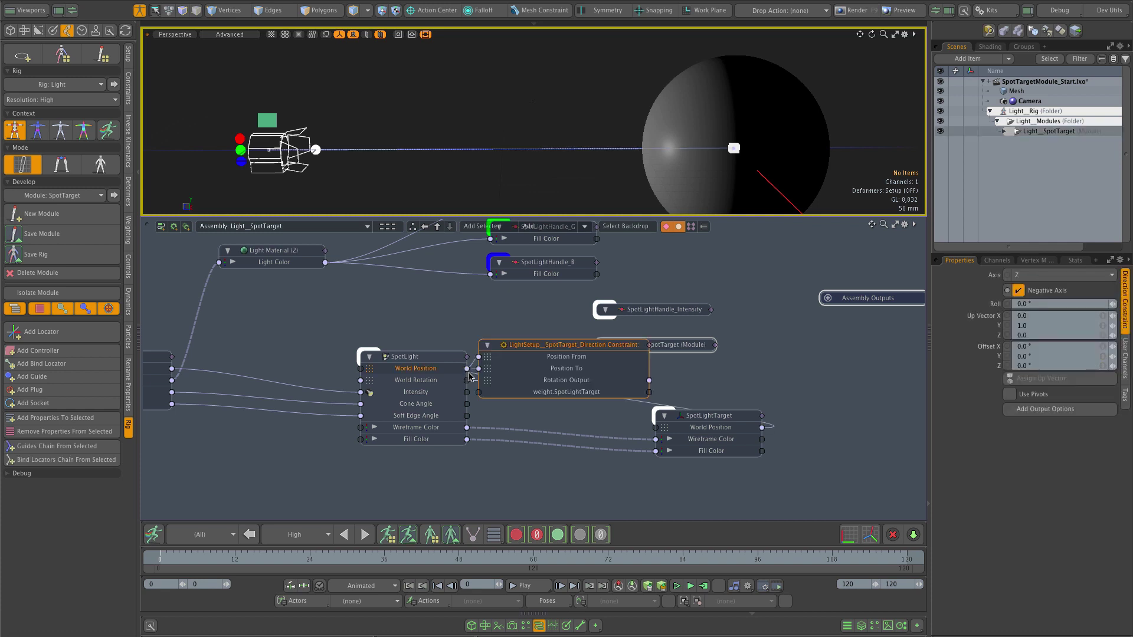
left_click_drag(714, 417, 820, 428)
left_click_drag(577, 357, 626, 378)
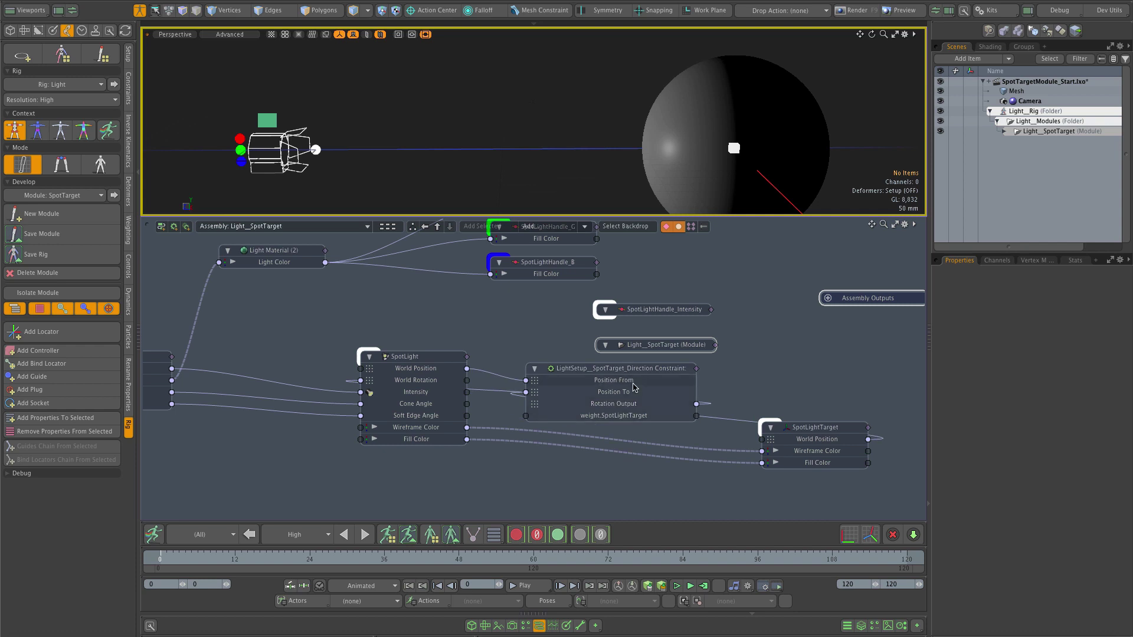
key("a")
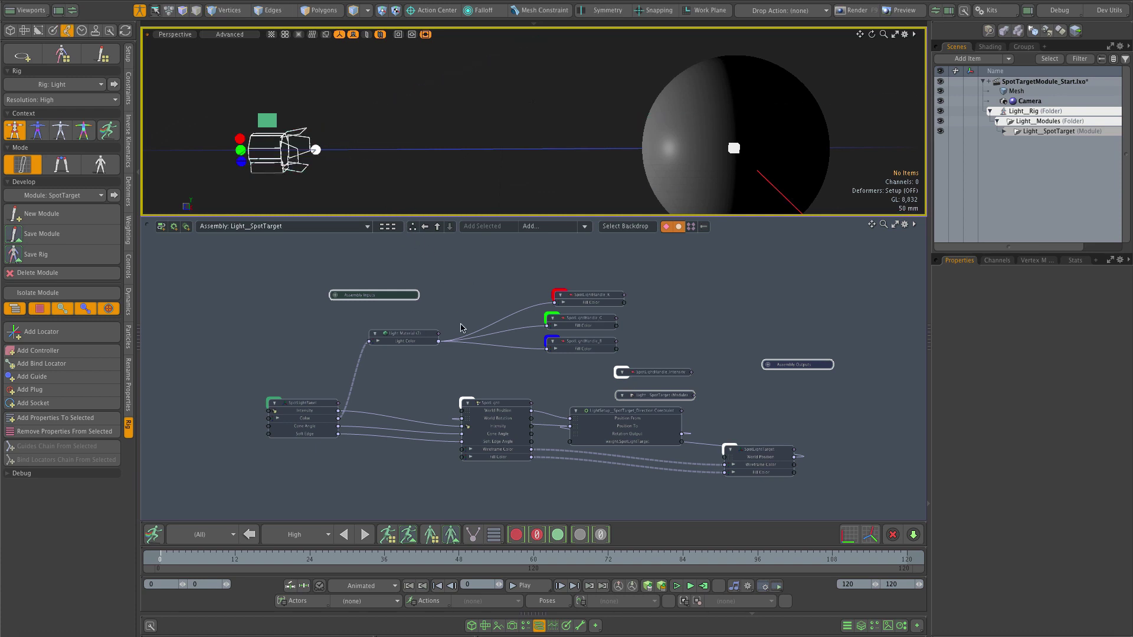
Hide the schematic to enlarge the viewport and add rig properties to SpotLight.
scroll(539, 354, "up", 2)
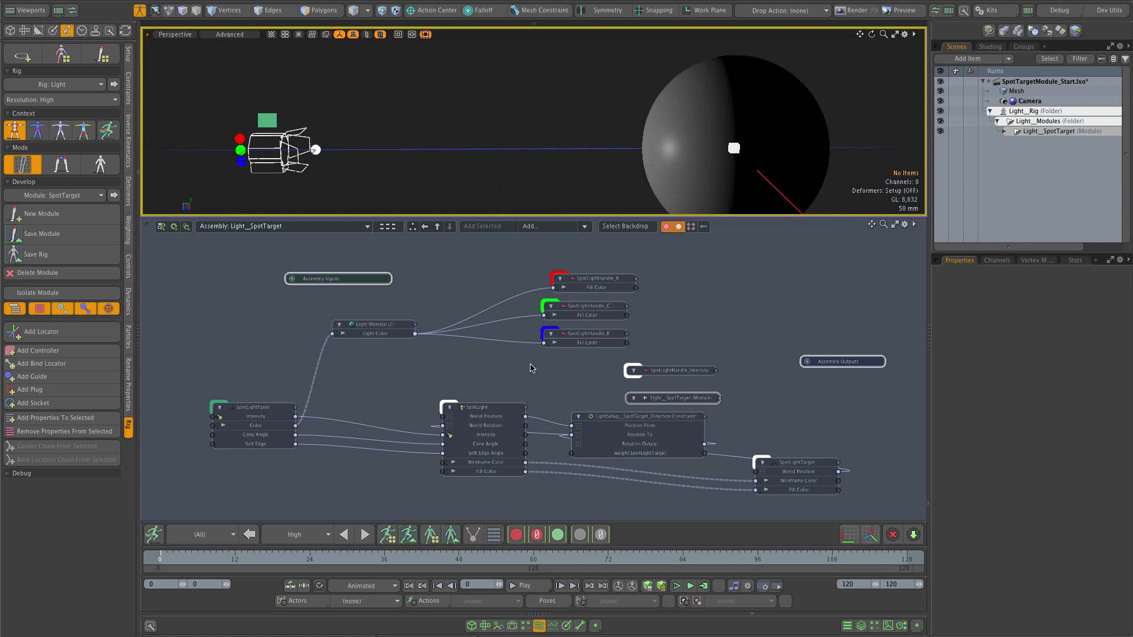
left_click(541, 627)
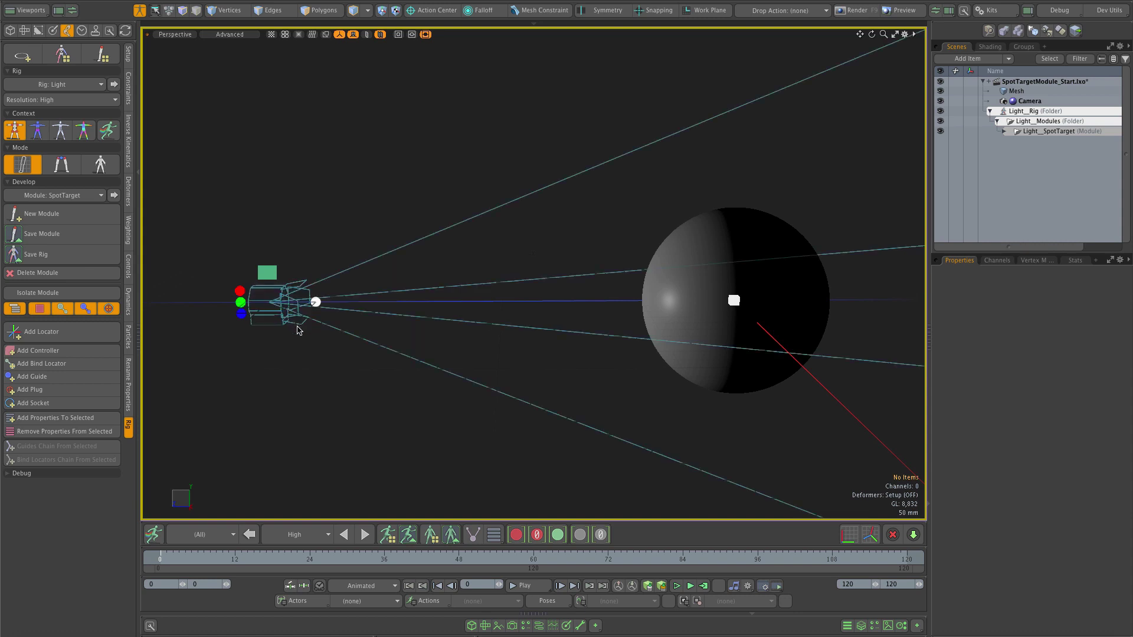
left_click(283, 310)
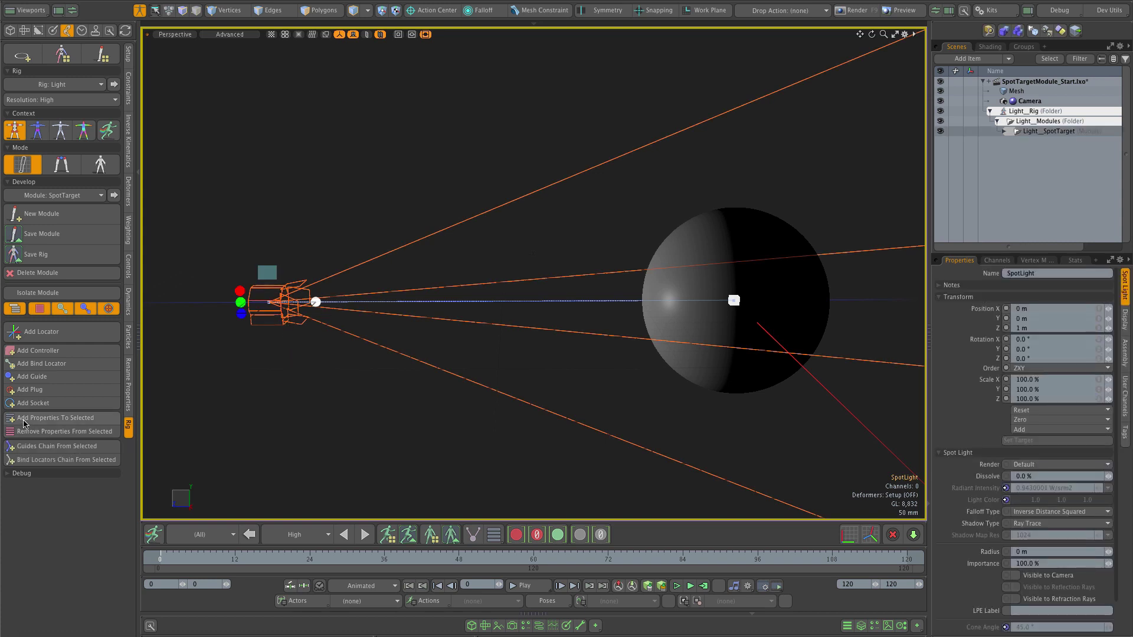
left_click(83, 420)
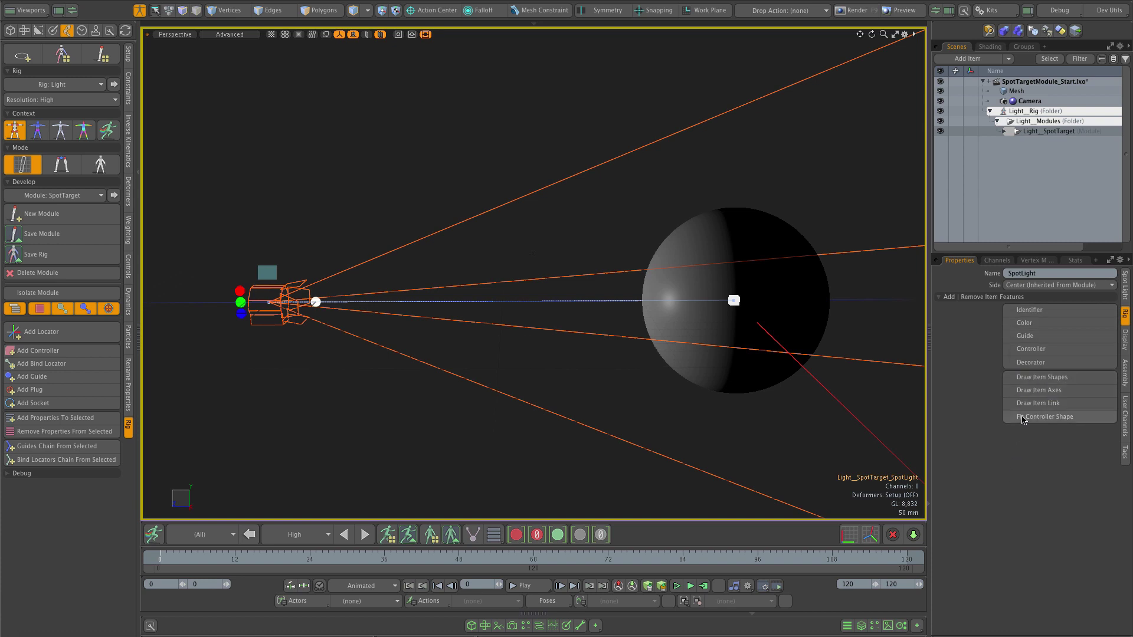
Make SpotLight a controller with Dynamic animation space and apply the Position channel preset.
left_click(1028, 354)
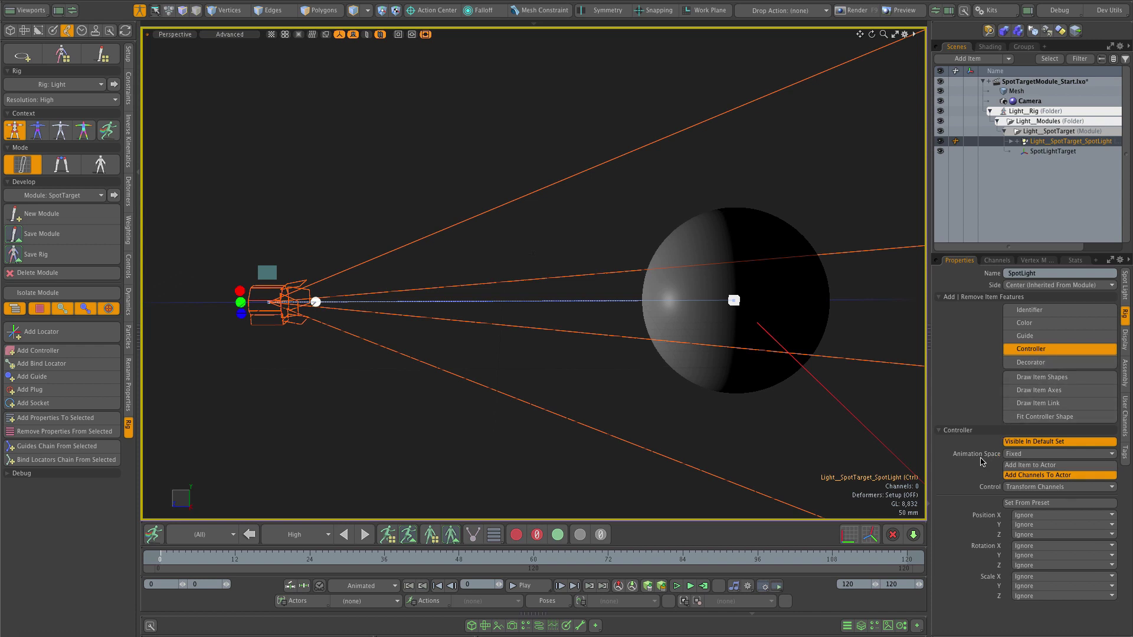
left_click(1016, 454)
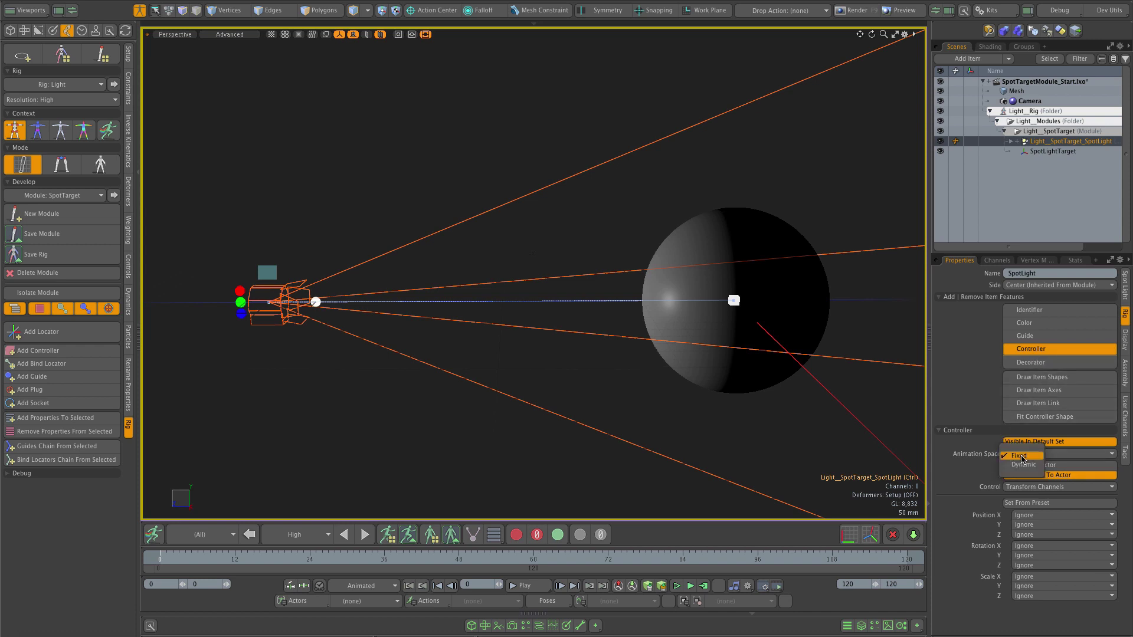
left_click(1020, 464)
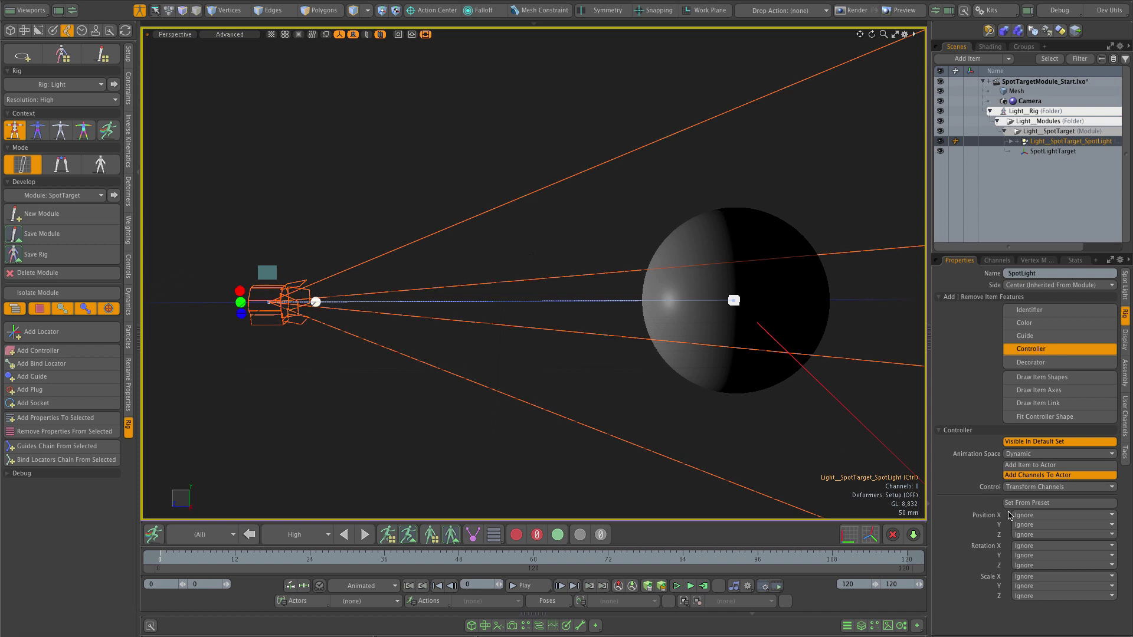
left_click(1022, 504)
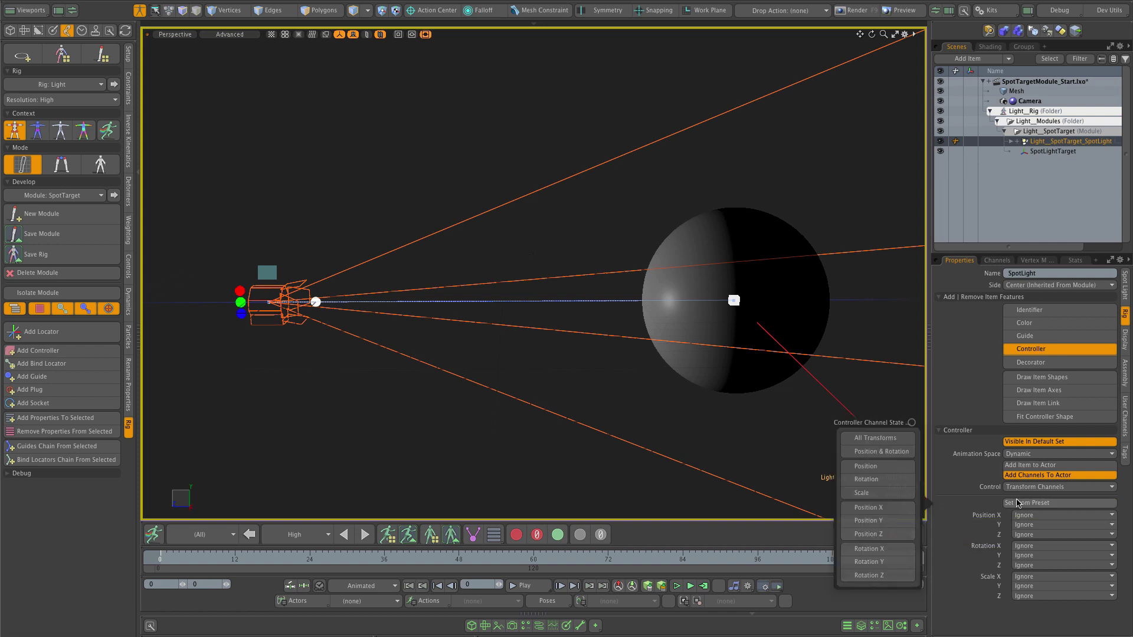
left_click(868, 467)
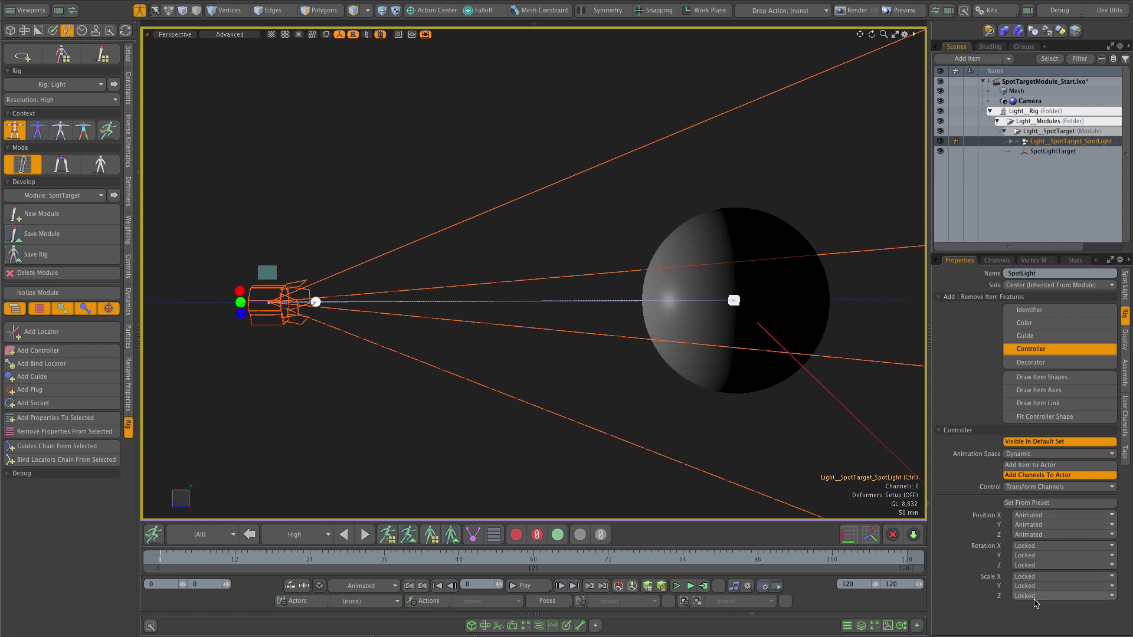
Reselect the SpotLight controller and check the state of its transform channels.
left_click(393, 196)
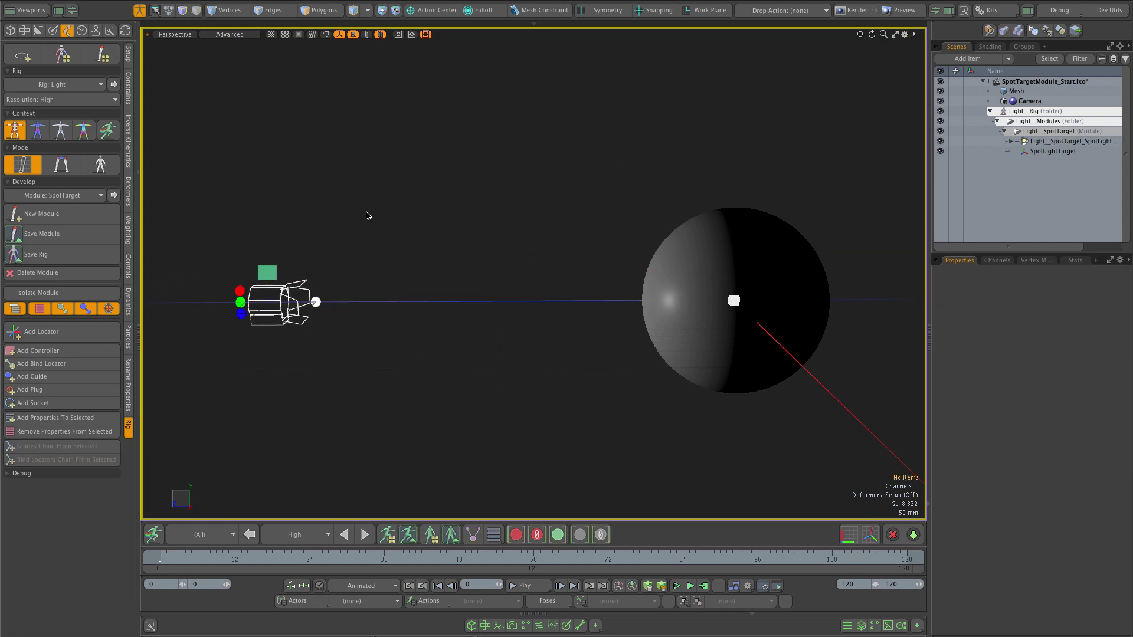
left_click(282, 311)
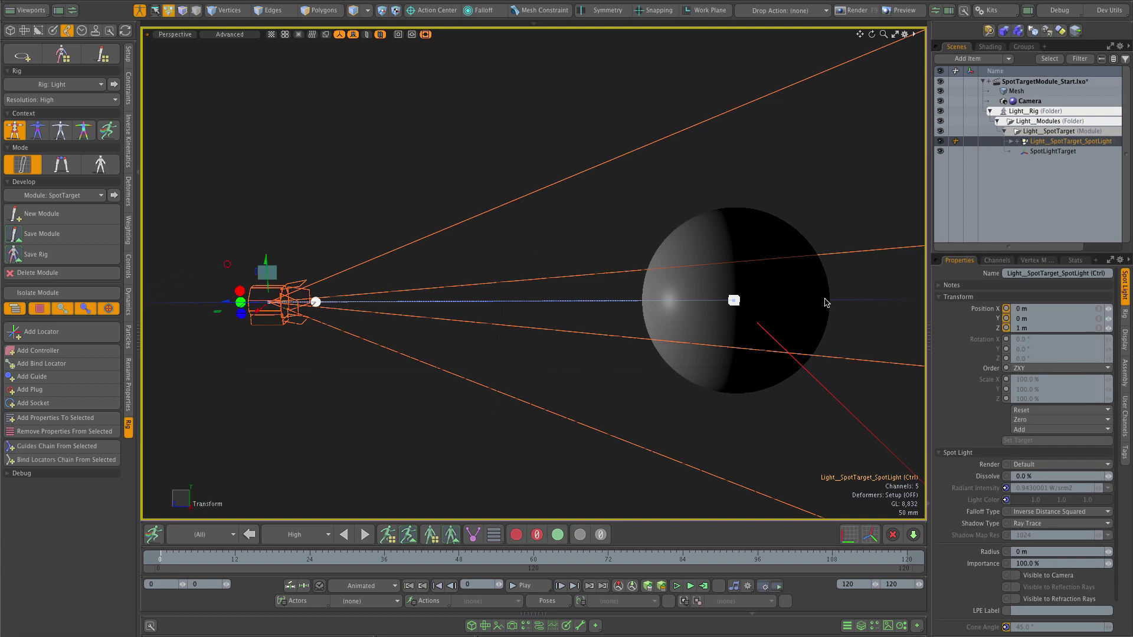
left_click_drag(1005, 308, 1014, 315)
left_click(280, 362)
Add rig properties to SpotLightTarget and make it a controller with Dynamic animation space and the Position channel preset.
left_click(734, 301)
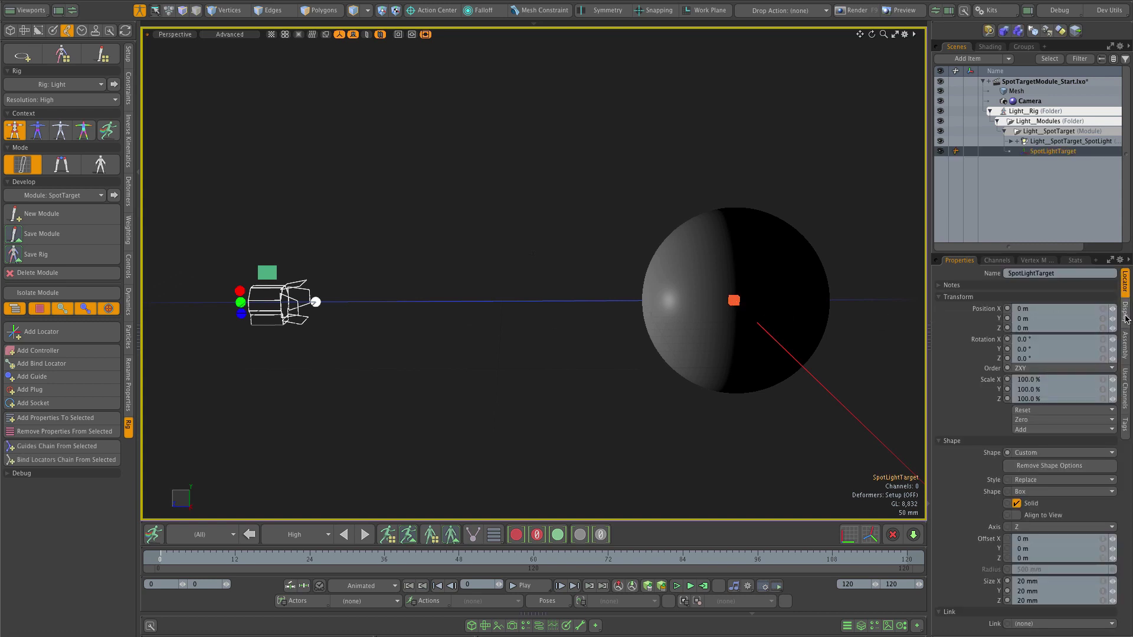
left_click(56, 418)
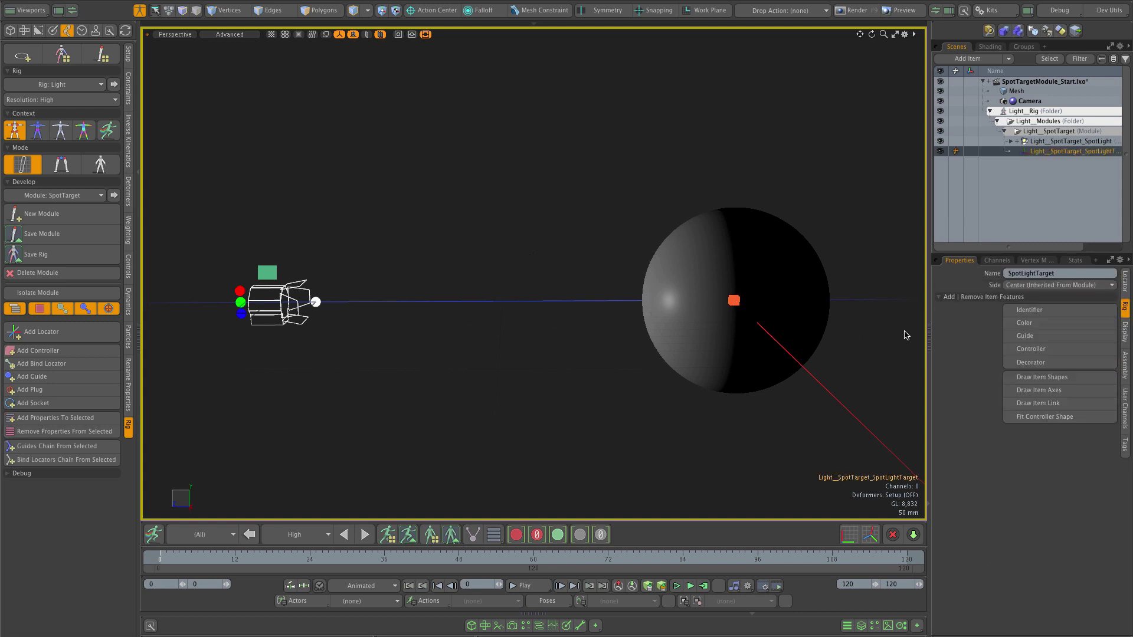
left_click(1056, 349)
left_click(1040, 454)
left_click(1039, 454)
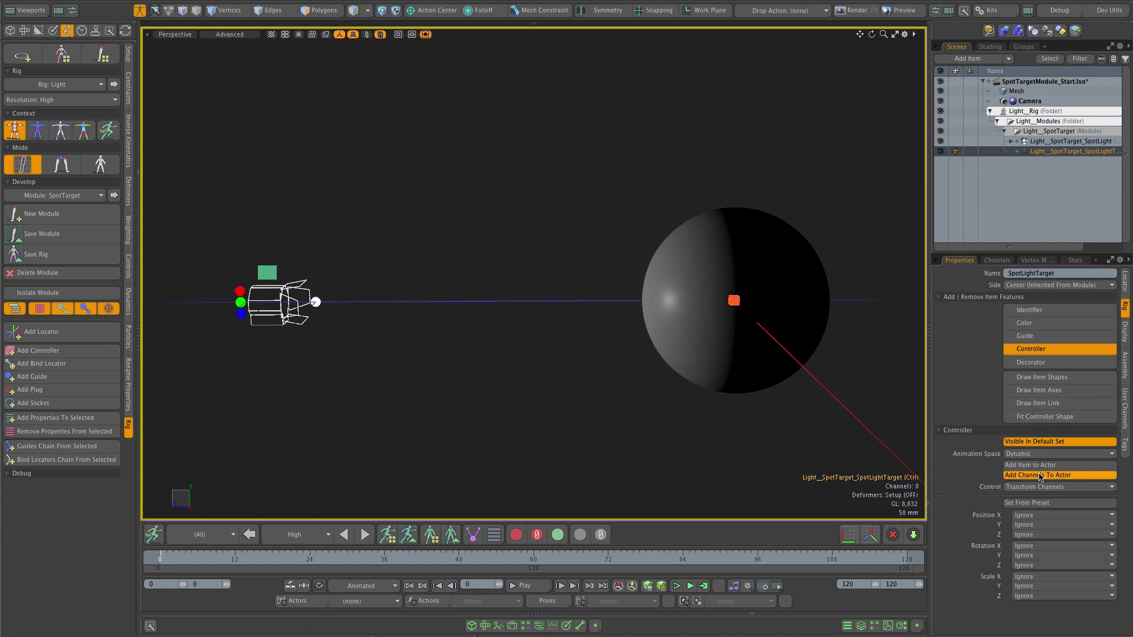
left_click(1039, 502)
left_click(883, 467)
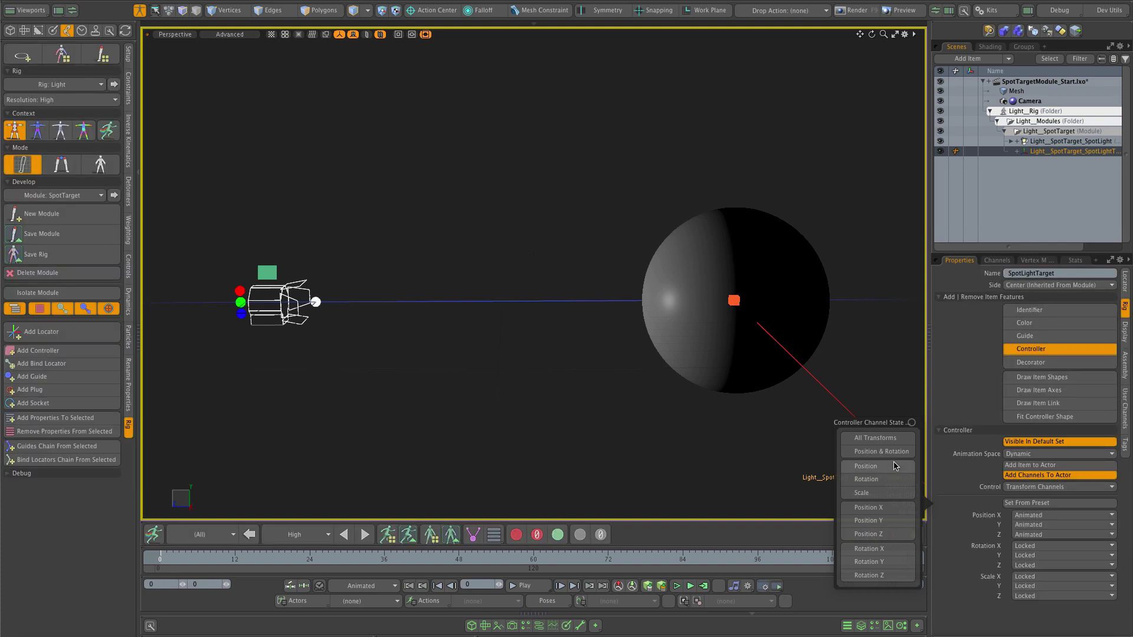
left_click(507, 364)
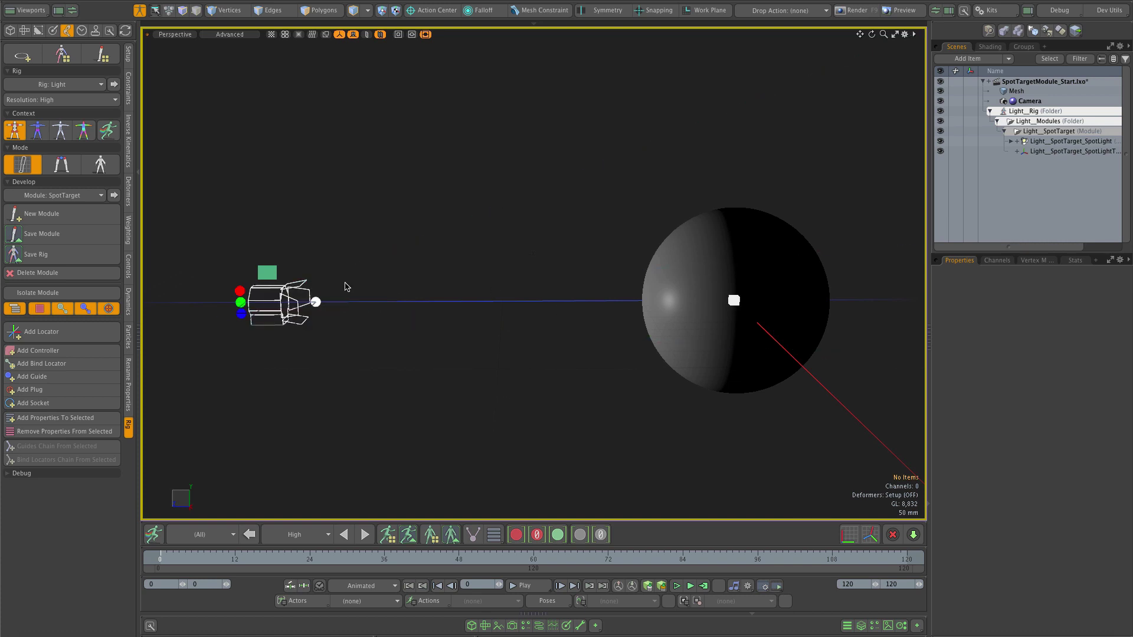
Review SpotLightPanel's user channels, and add rig properties to it with the Controller feature enabled.
left_click(267, 272)
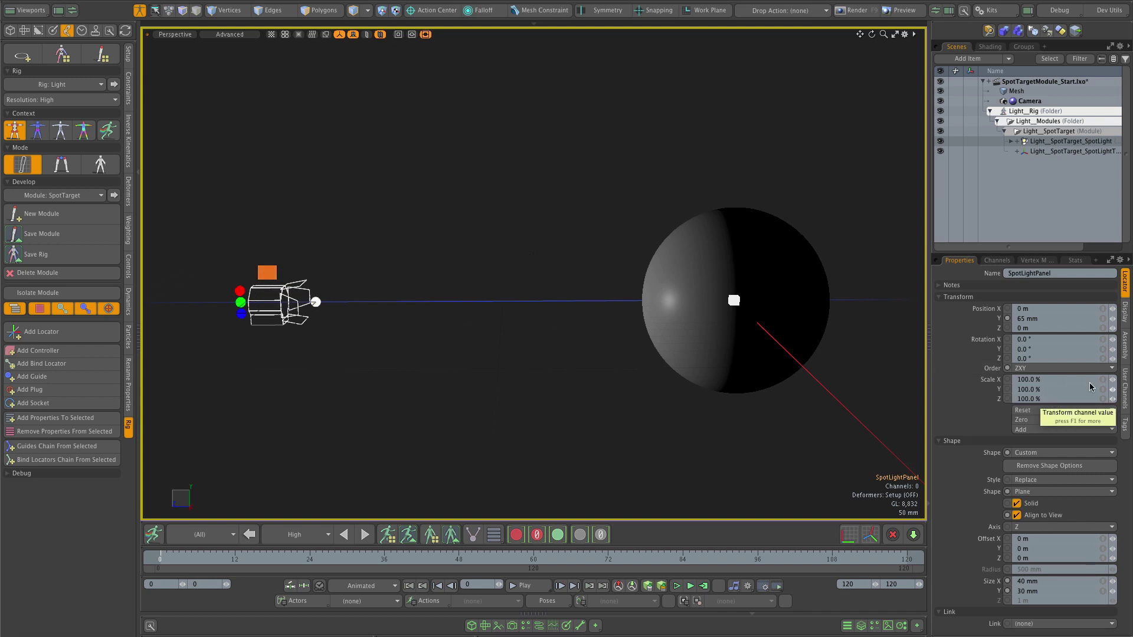
left_click(1126, 393)
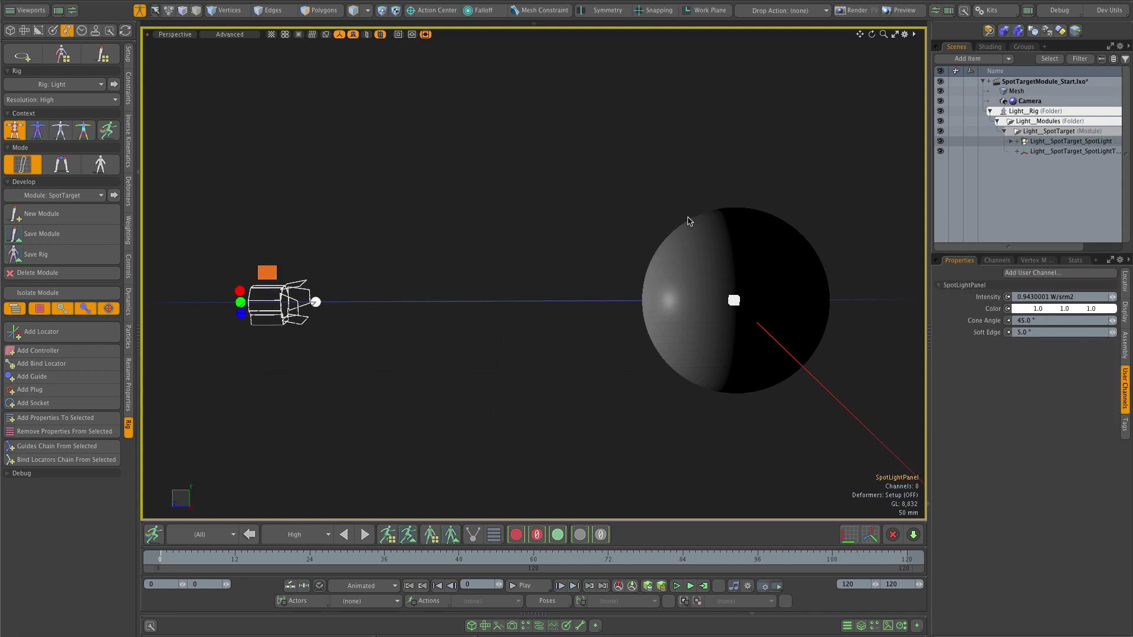
left_click(268, 273)
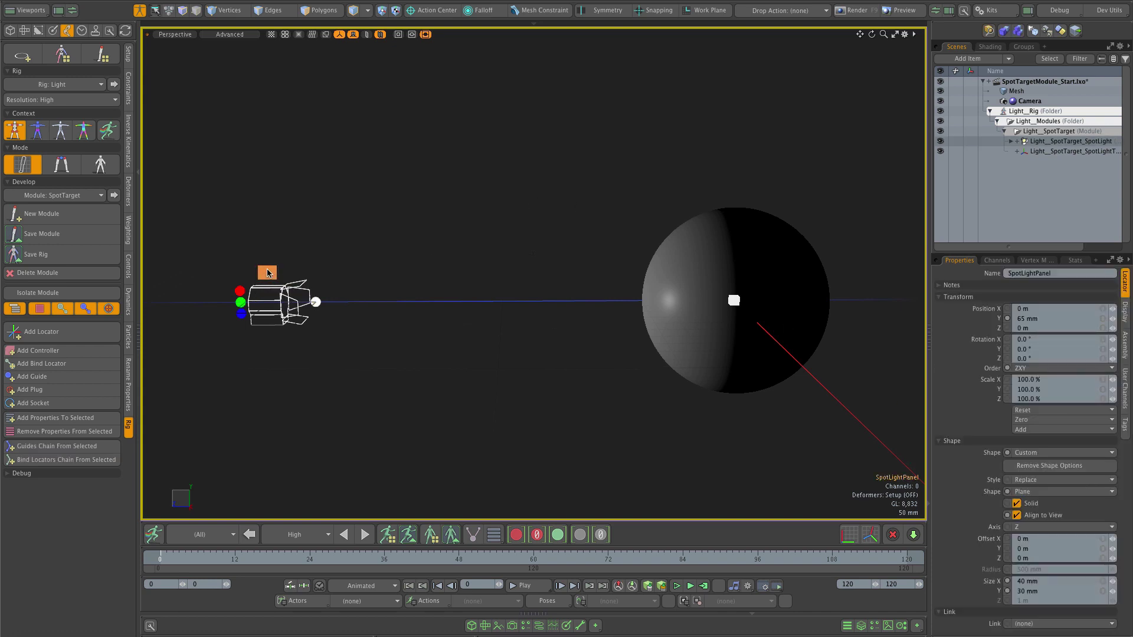
left_click(61, 419)
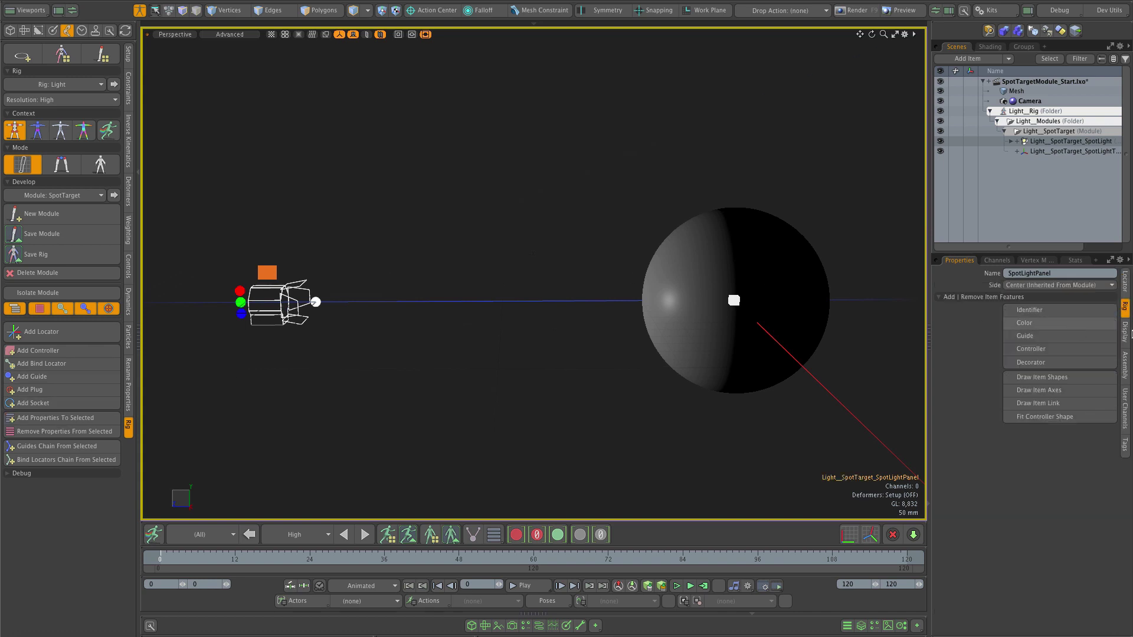
left_click(1024, 350)
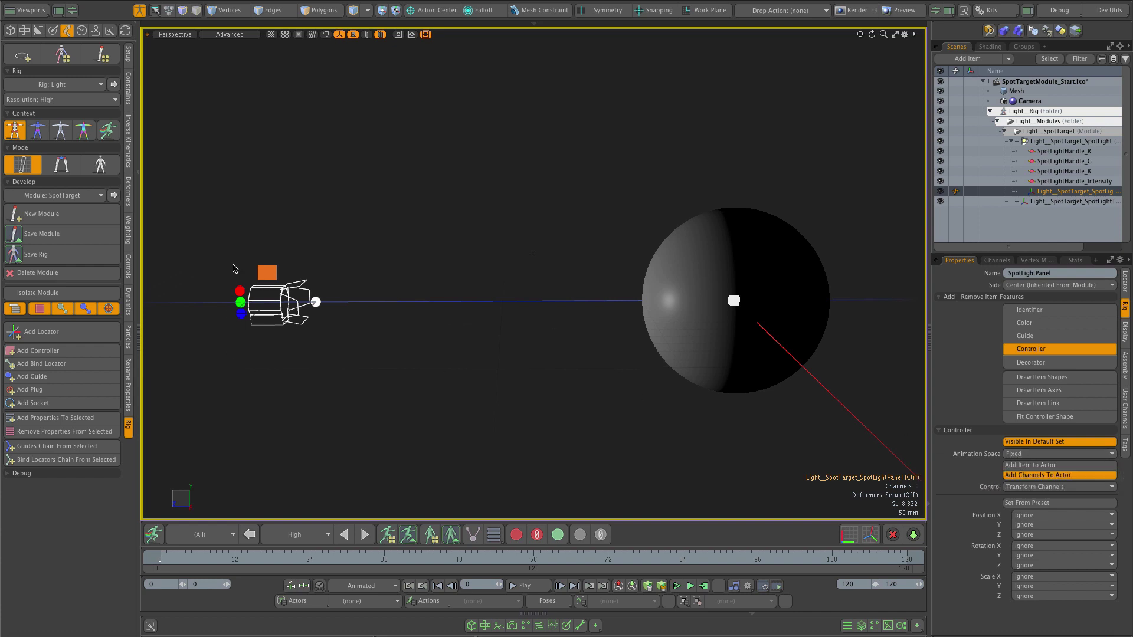
Set the SpotLightPanel controller to control User Channels and apply the All Animated preset.
left_click(1057, 488)
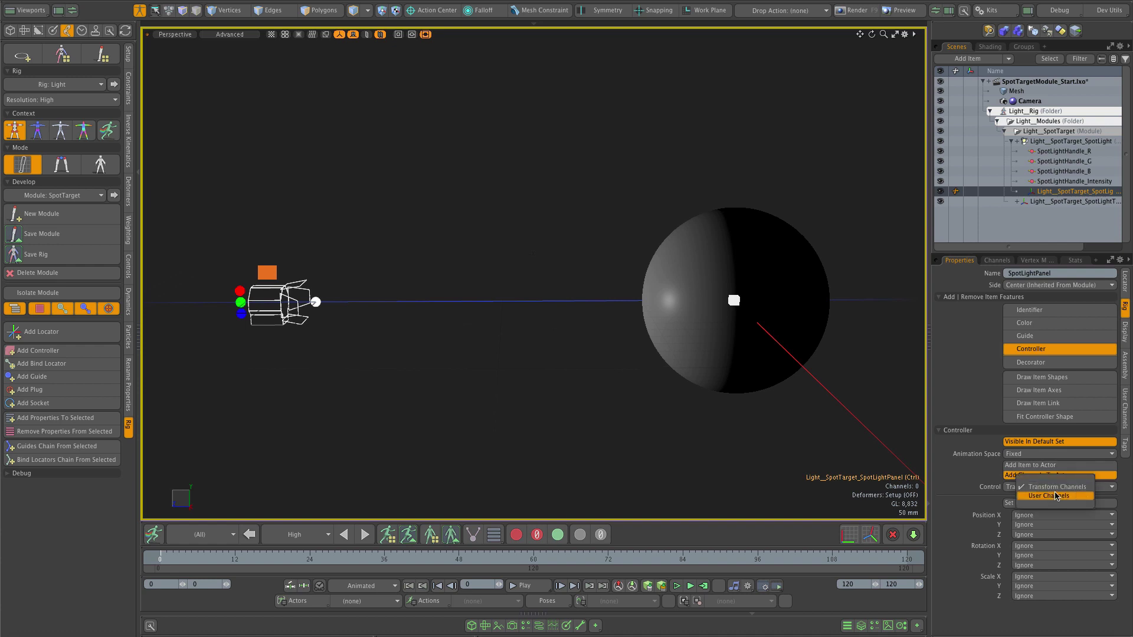
left_click(1056, 496)
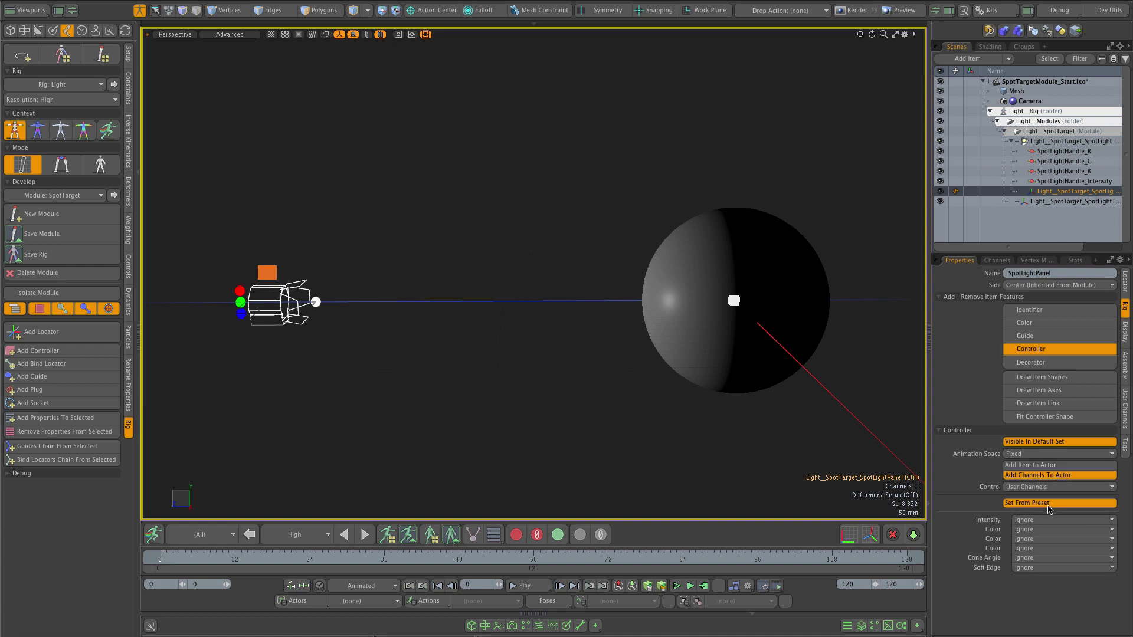
left_click(1047, 503)
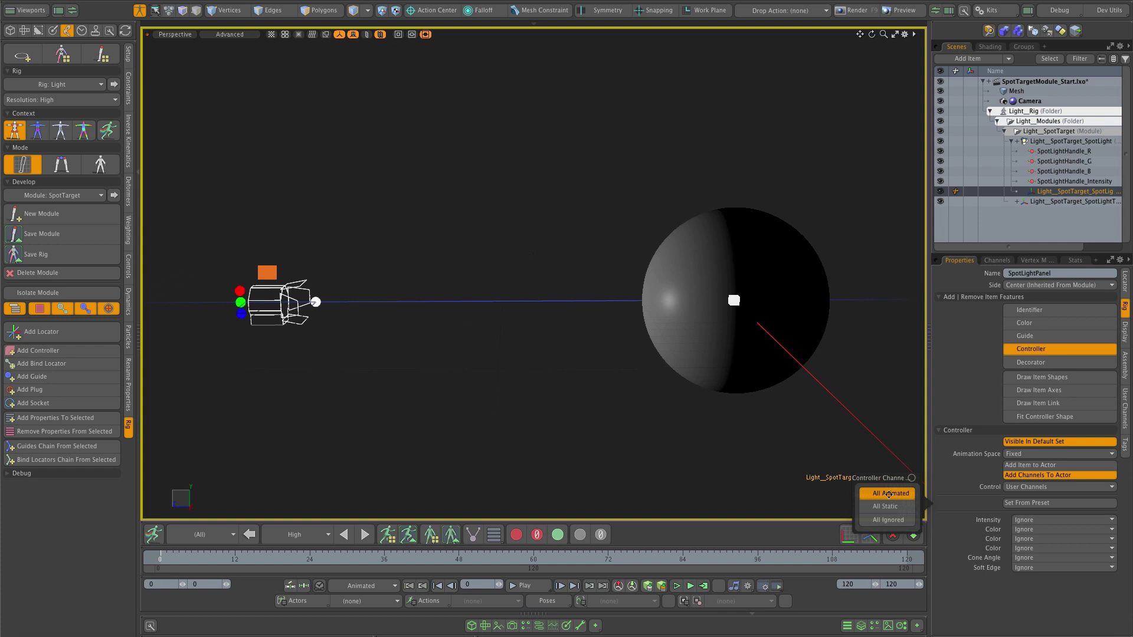
left_click(889, 496)
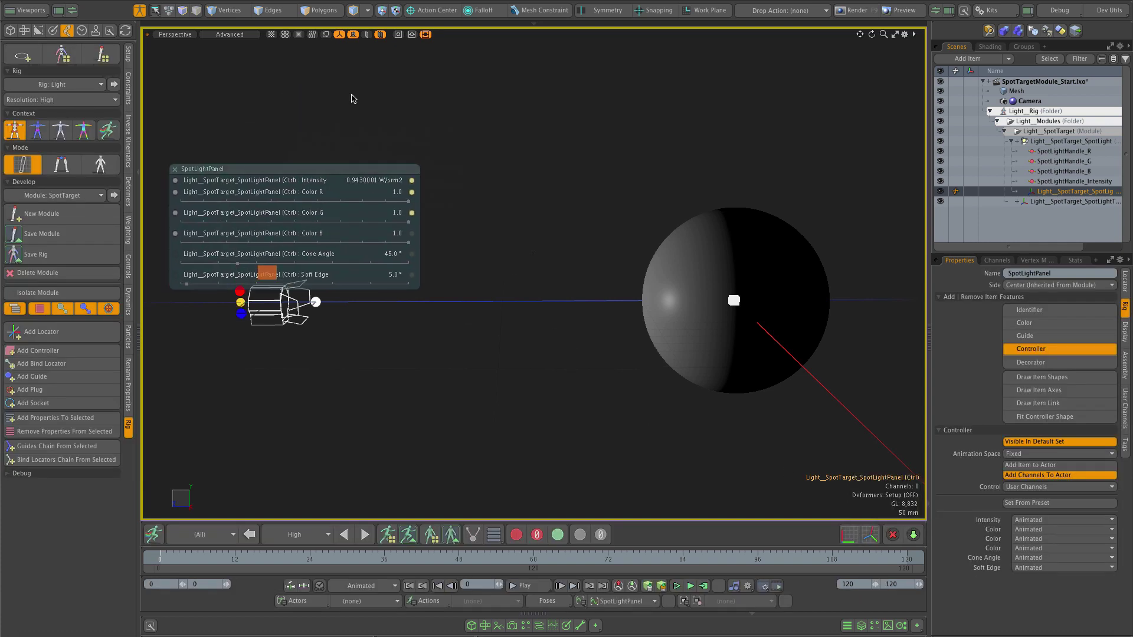
Move the SpotLightPanel channel display clear of the light, set its Intensity to about 0.874 W/srm2, and close it.
left_click_drag(282, 169, 335, 128)
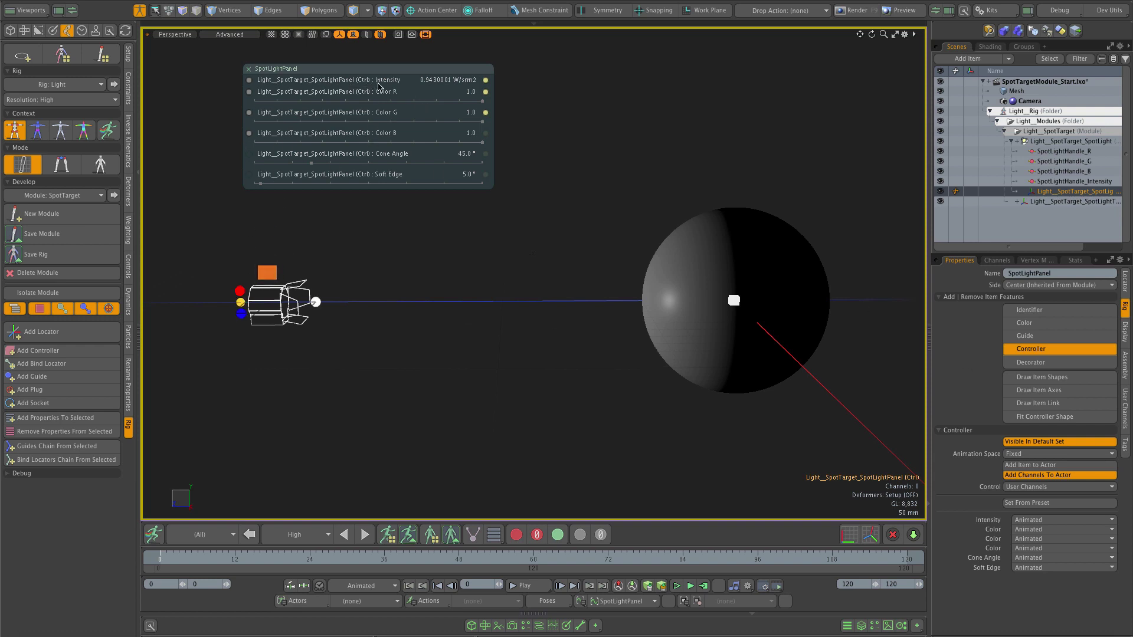
left_click_drag(382, 84, 373, 83)
mouse_move(483, 122)
left_mouse_down()
mouse_move(449, 122)
mouse_move(482, 123)
left_mouse_up()
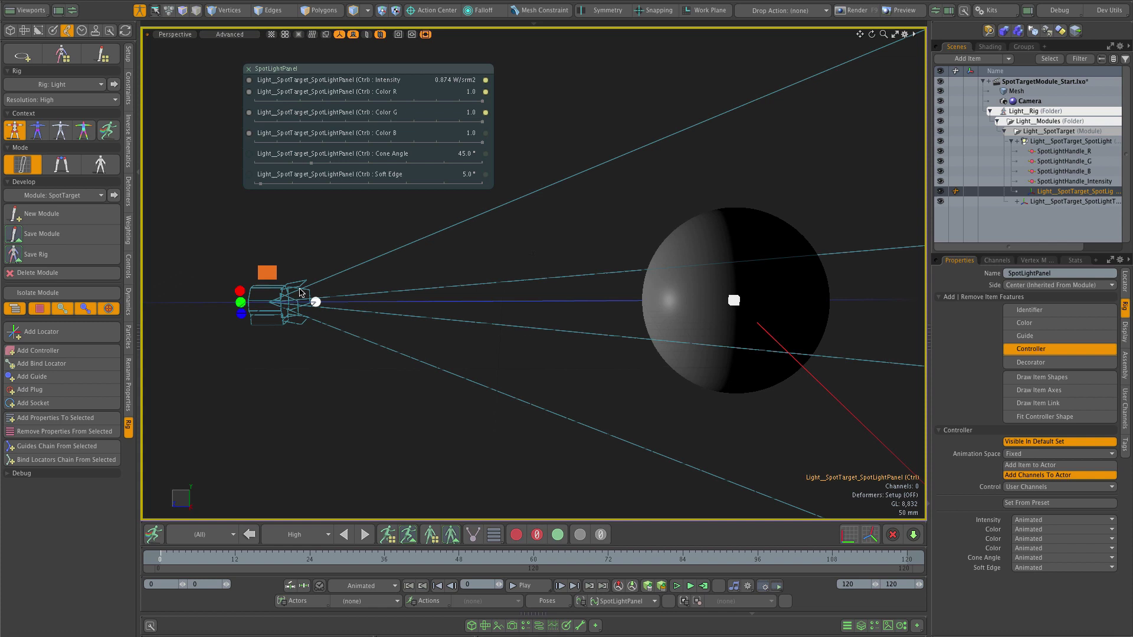
left_click(361, 233)
left_click(248, 70)
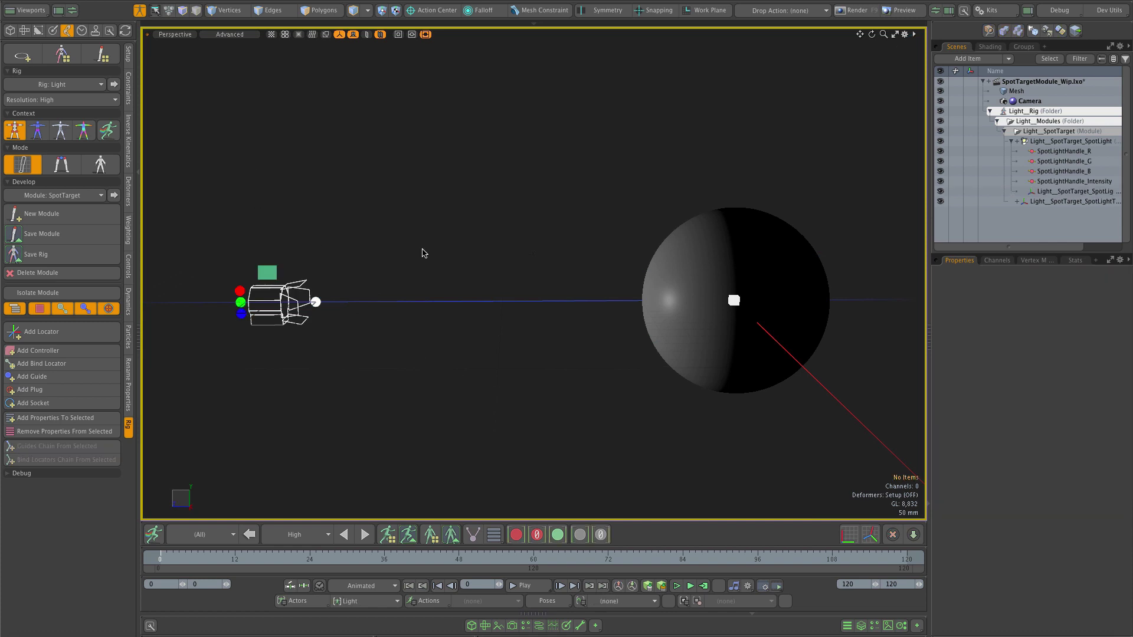
Switch the rig to animation mode and key the SpotLight controller at frame 0.
left_click(155, 536)
left_click(353, 34)
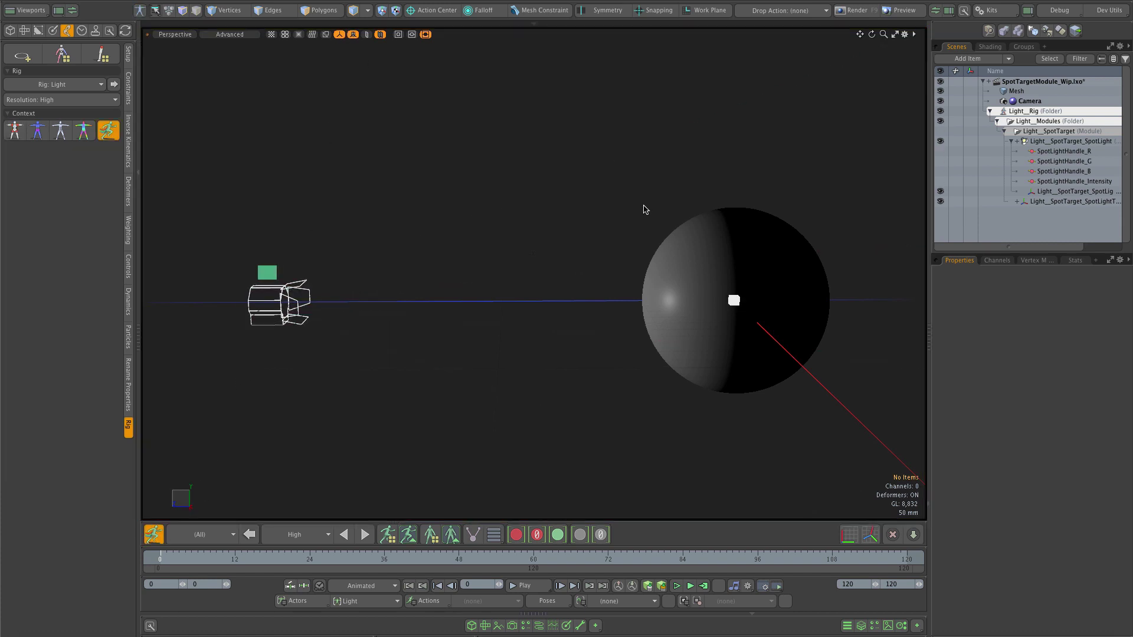
left_click(283, 306)
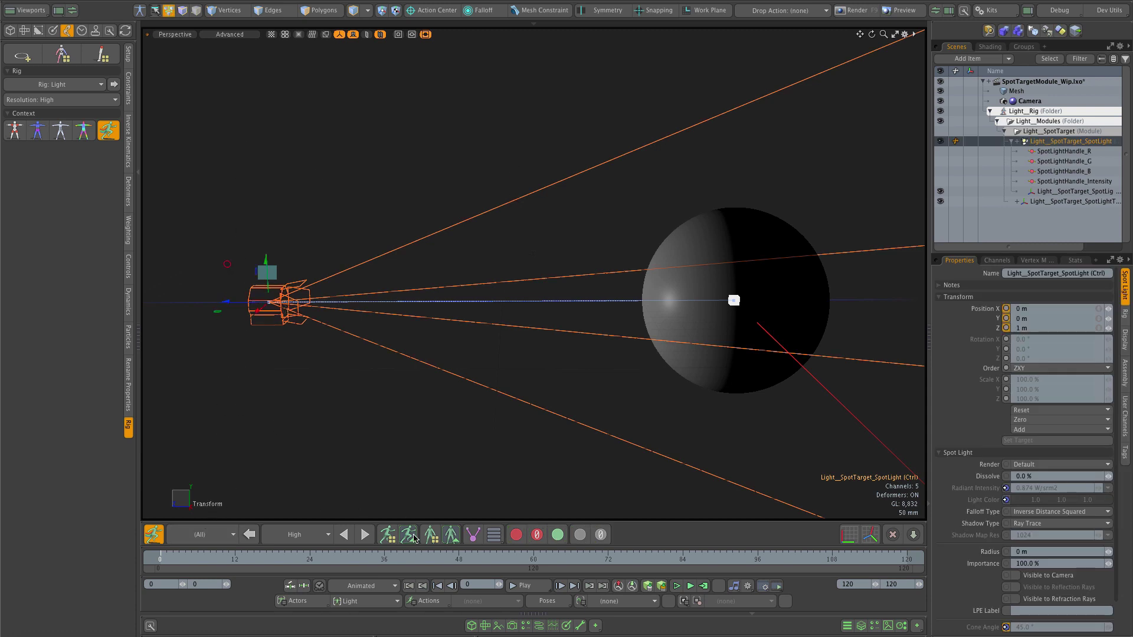
left_click(516, 534)
Examine the SpotLight controller's keyed channels in the expanded timeline, restore the timeline's size and clear the selection.
left_click_drag(233, 518, 227, 419)
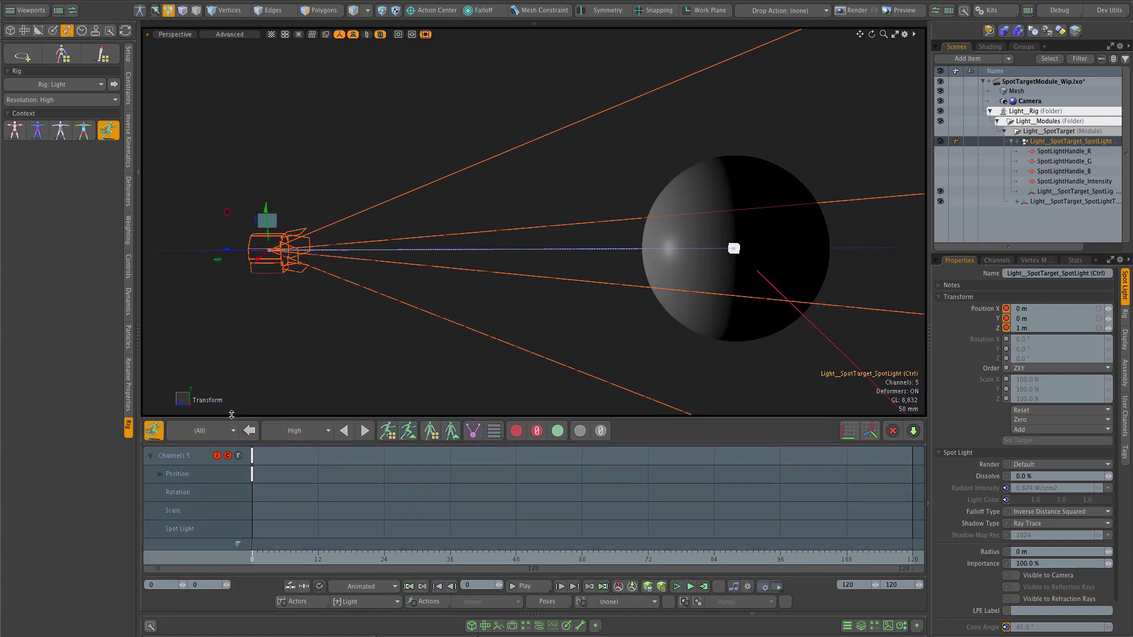
left_click(159, 478)
left_click(160, 466)
left_click_drag(284, 418, 284, 519)
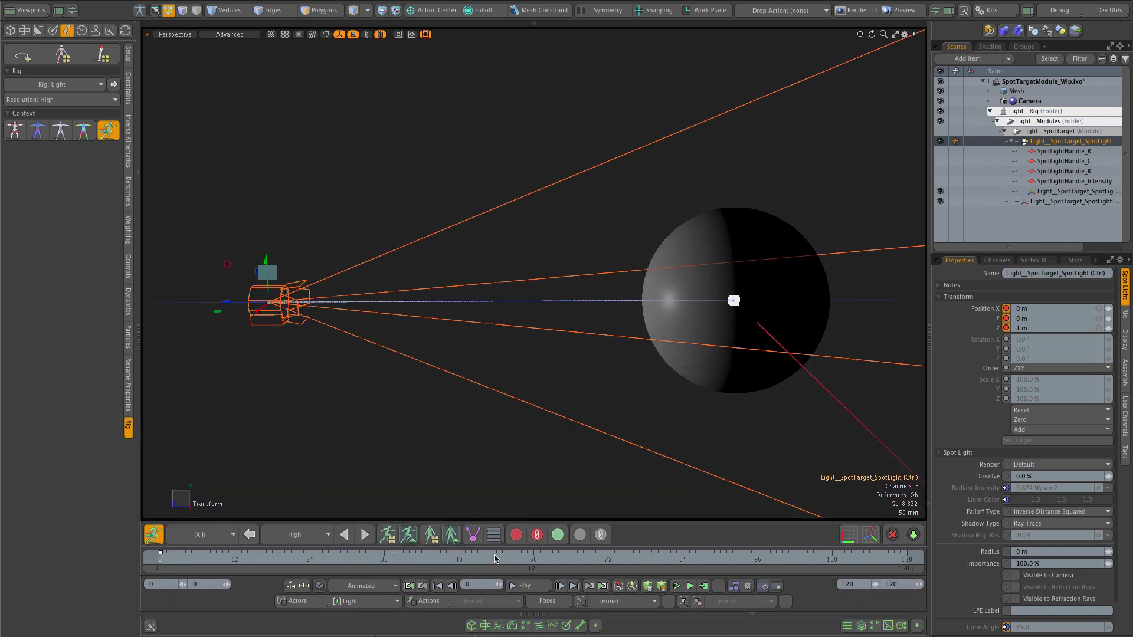
left_click(331, 370)
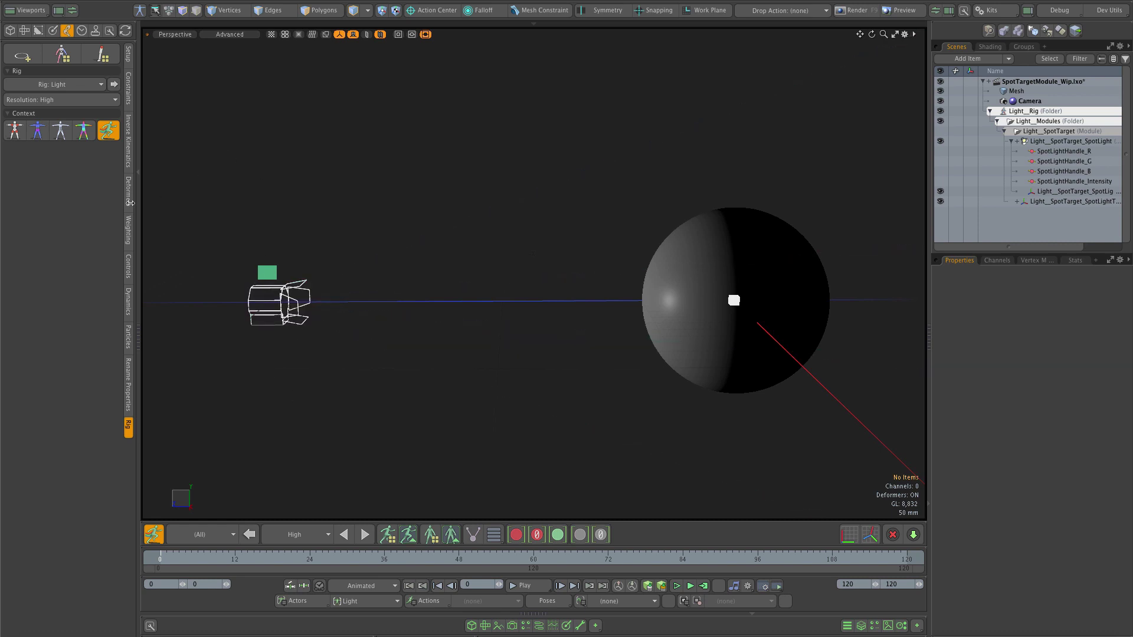
Return the rig to the Assemble context and add rig properties to the R, G, B and Intensity spotlight handles.
left_click(16, 131)
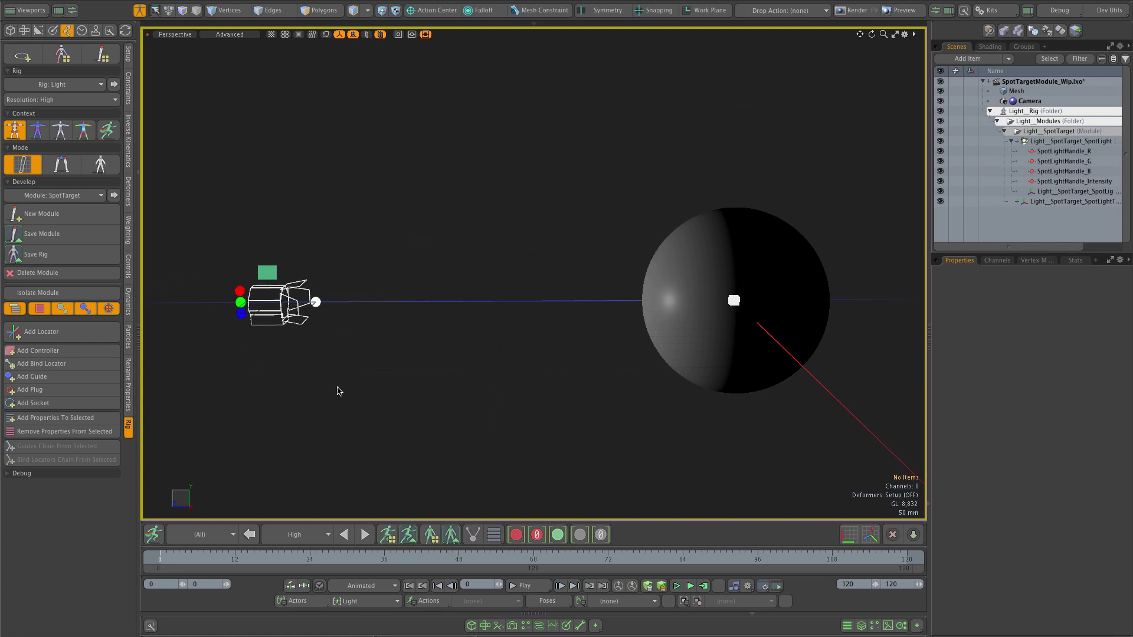
left_click(1058, 151)
left_click(1061, 181, "shift")
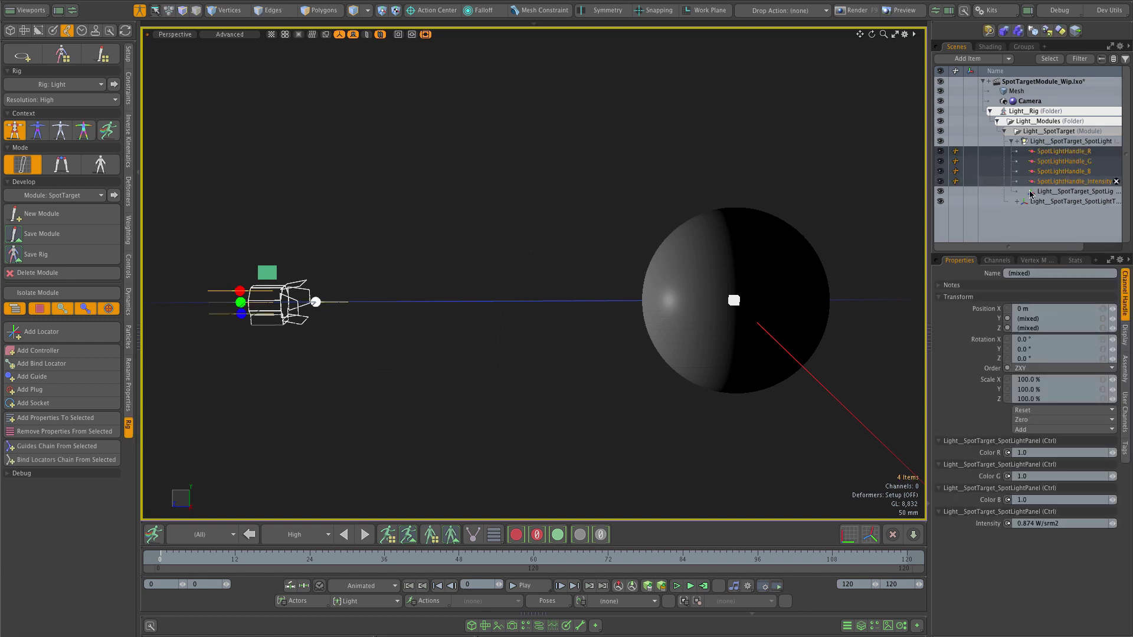
left_click(55, 418)
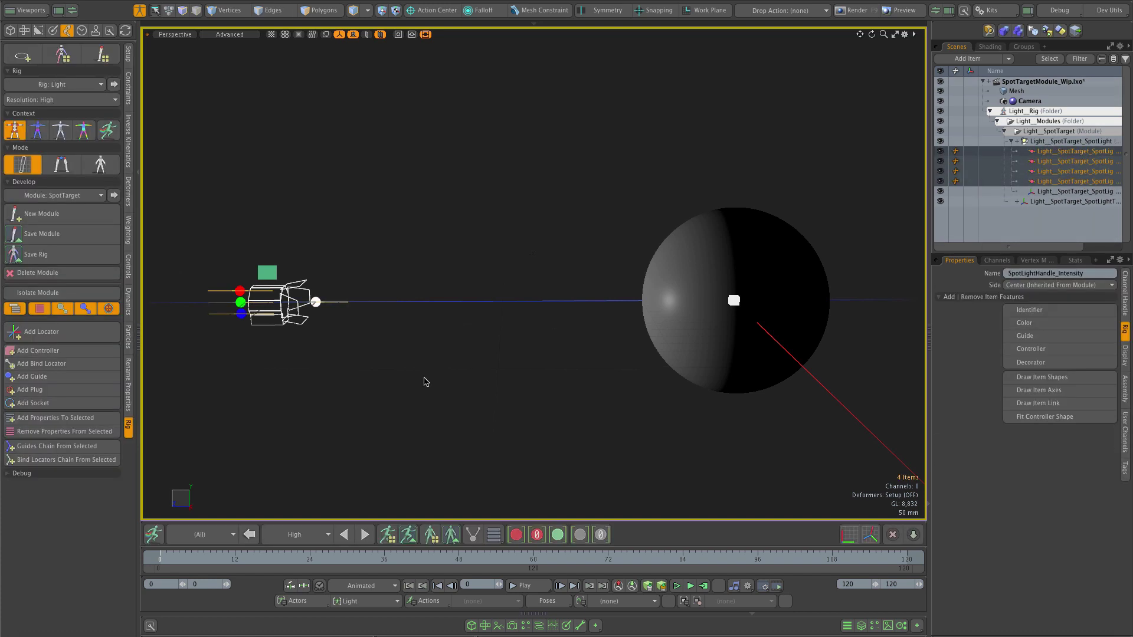
Make the four handles decorators for the Assemble and Animate contexts, and check their display in animation mode.
left_click(1035, 364)
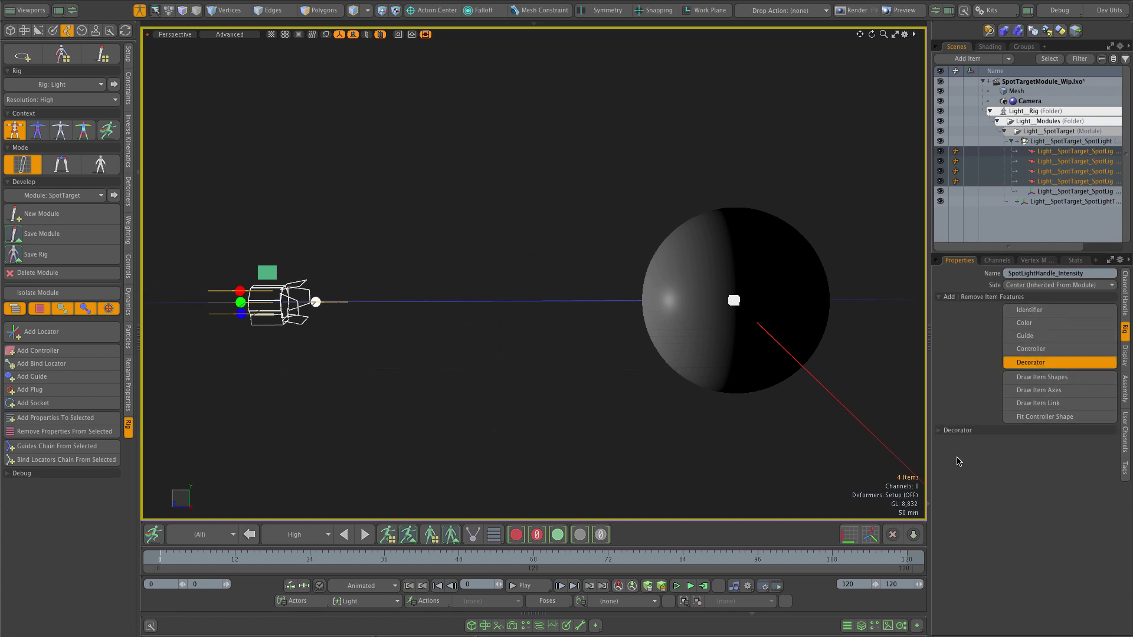
left_click(940, 431)
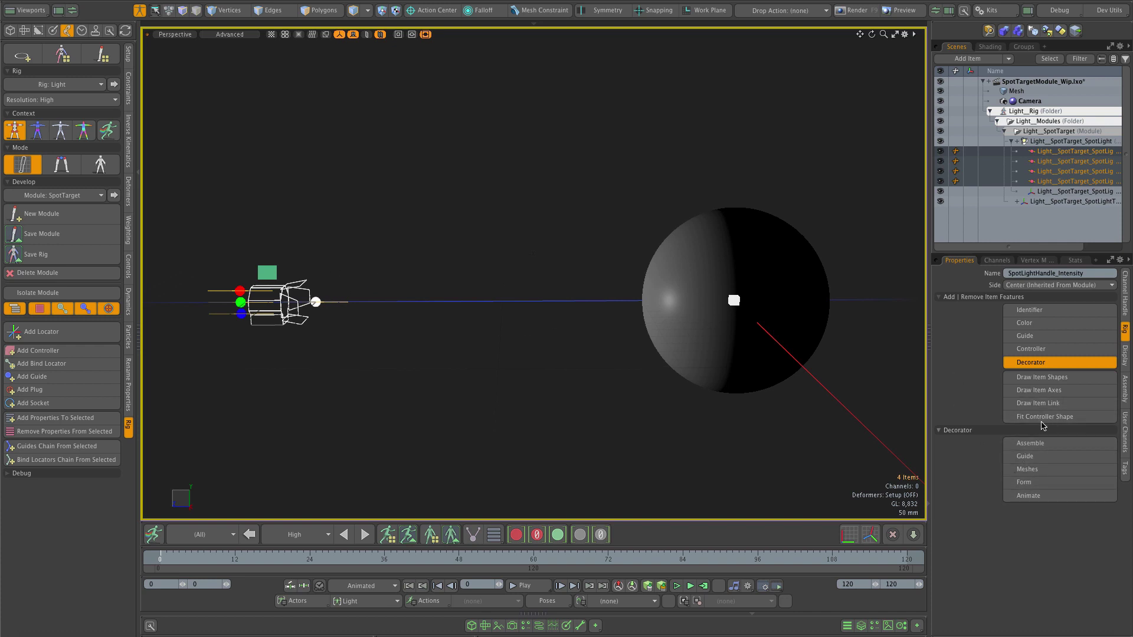
left_click(1034, 444)
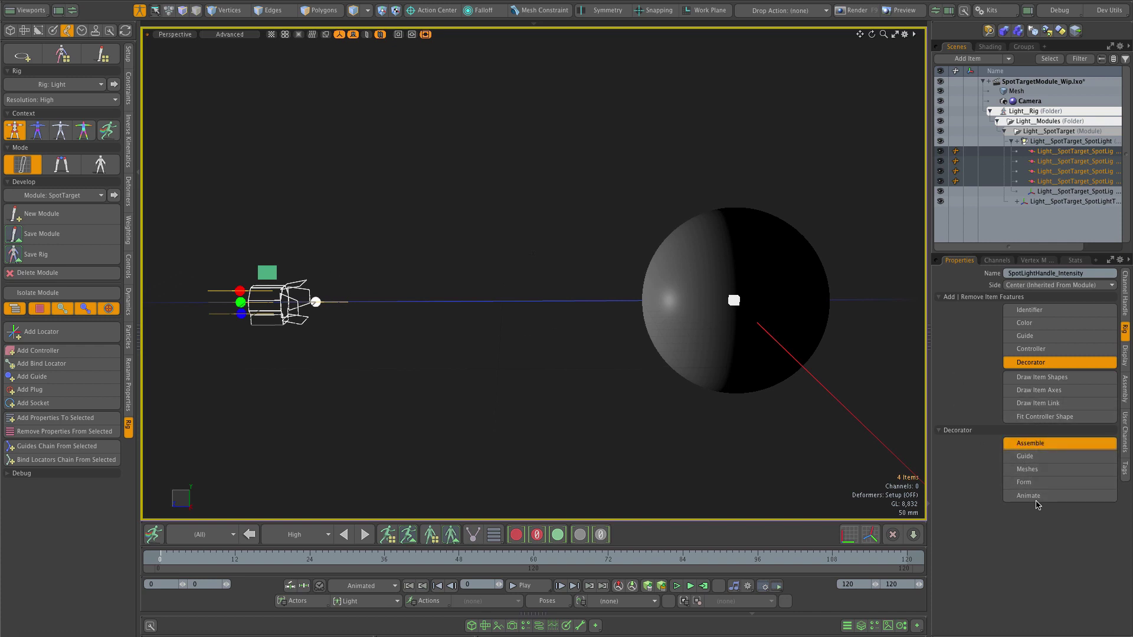
left_click(1037, 496)
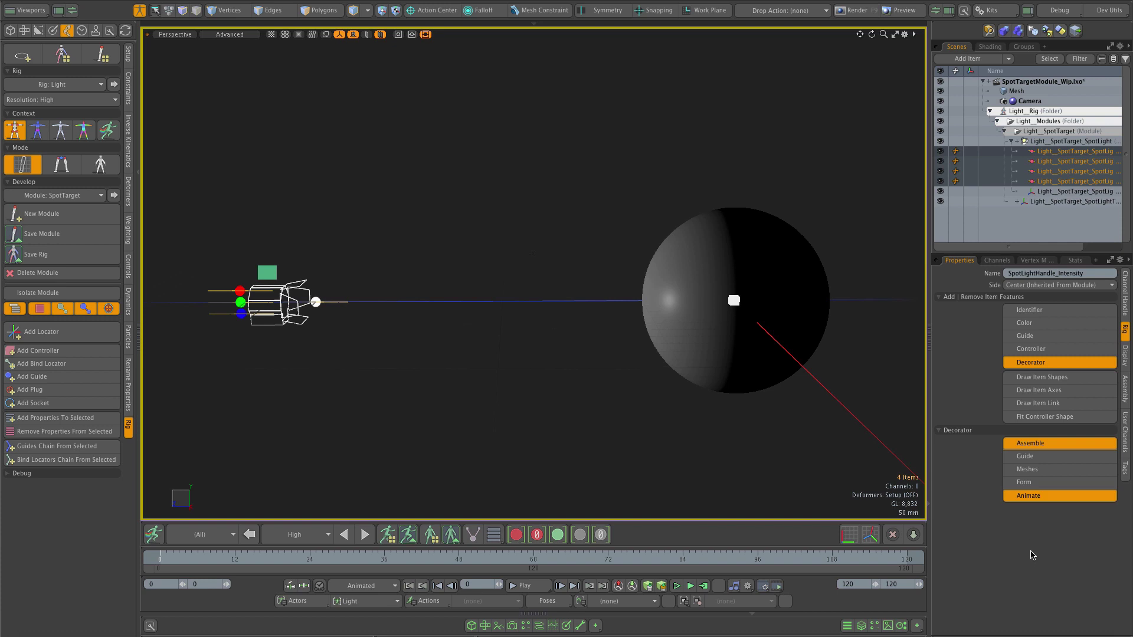
left_click(416, 372)
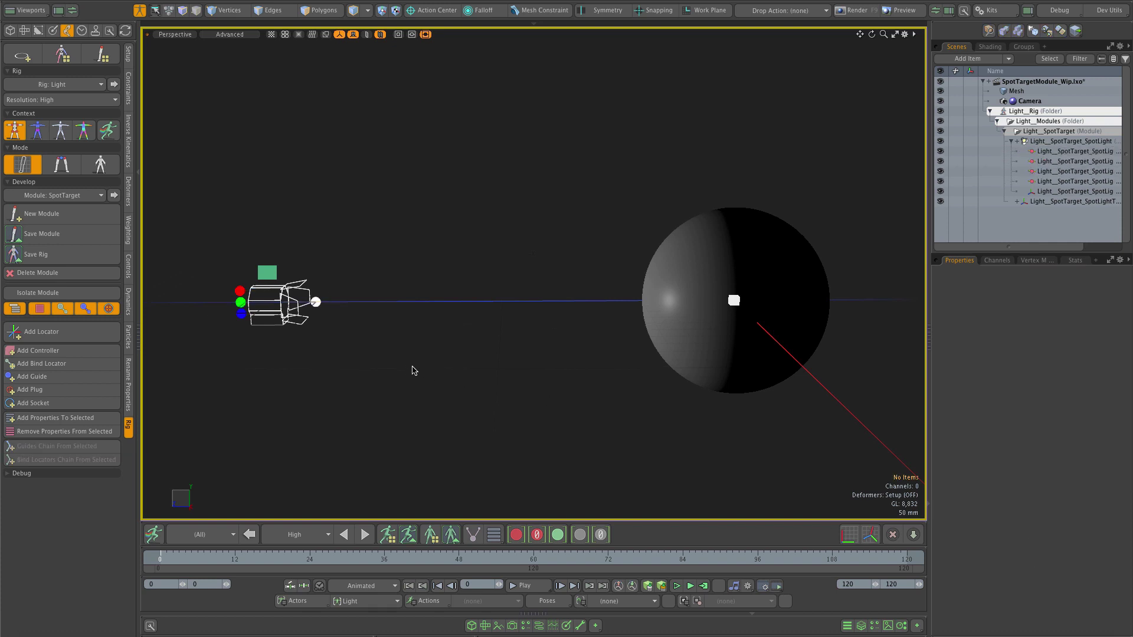
left_click(154, 535)
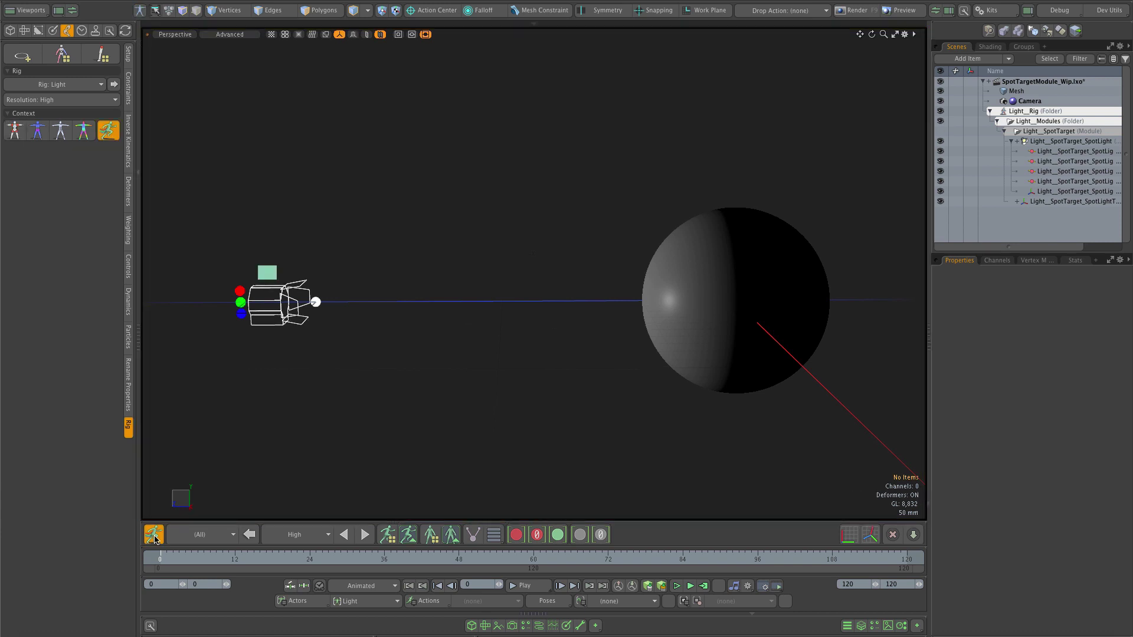
left_click(352, 35)
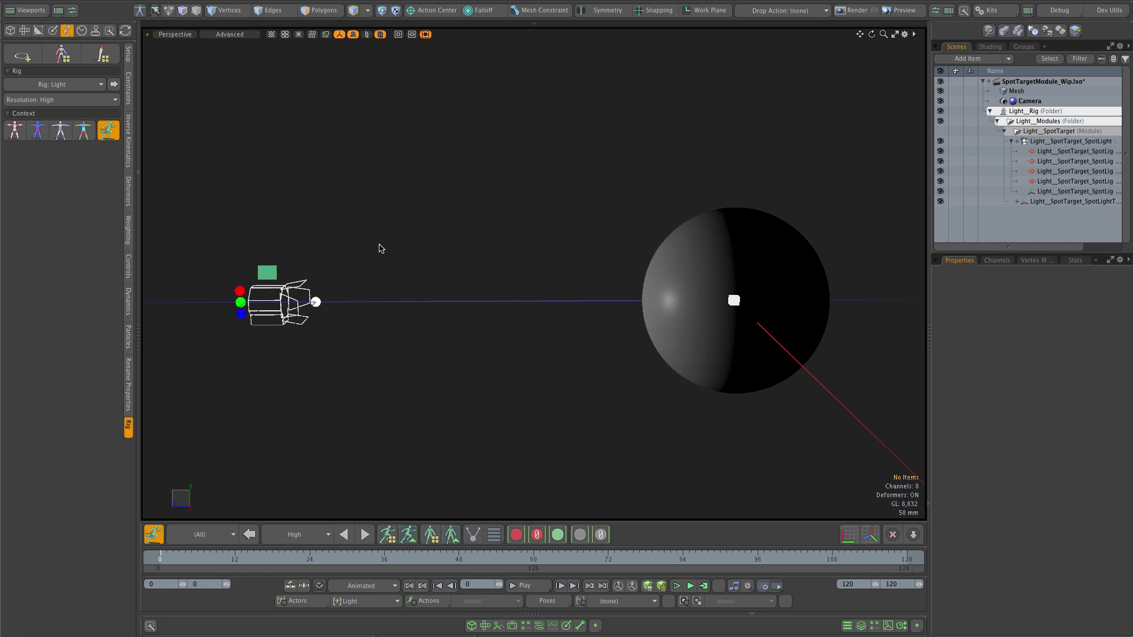
In the Assemble context, add the Decorator feature with Assemble display to the light, panel and target controllers, and close the SpotLightPanel channel display.
left_click(14, 130)
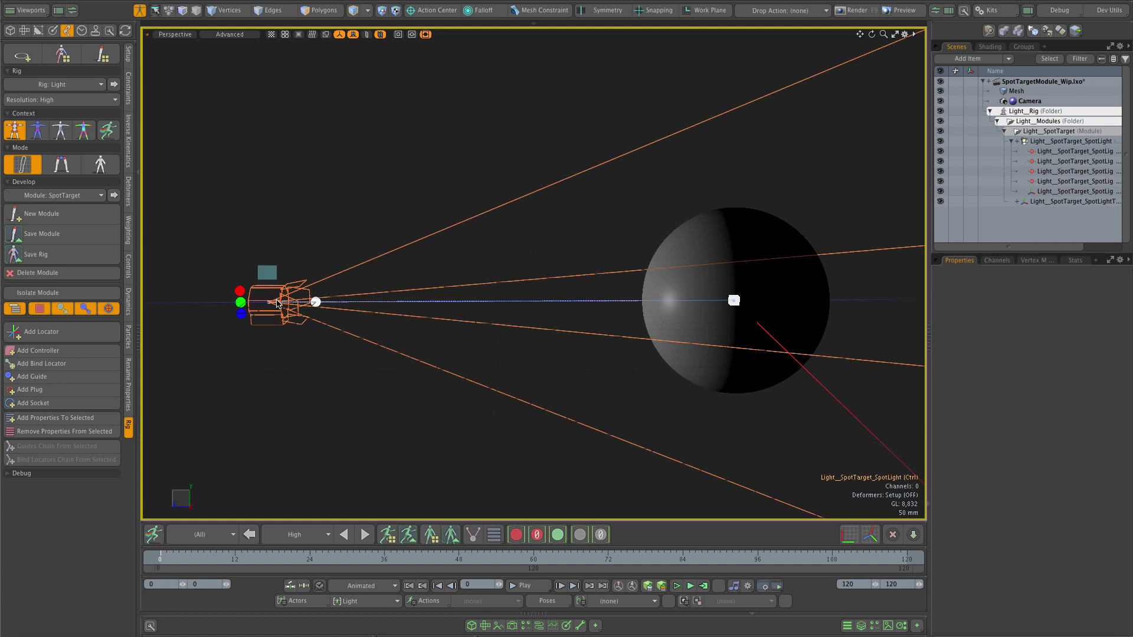
left_click(276, 303)
left_click(271, 277, "shift")
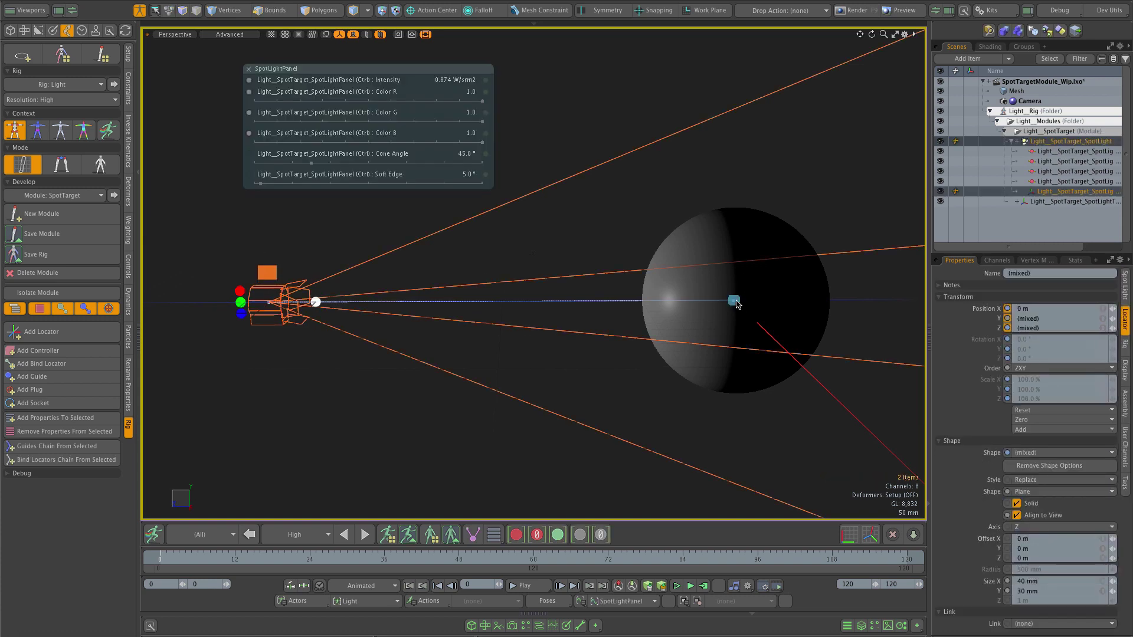
left_click(734, 301, "shift")
key("y")
left_click(1124, 344)
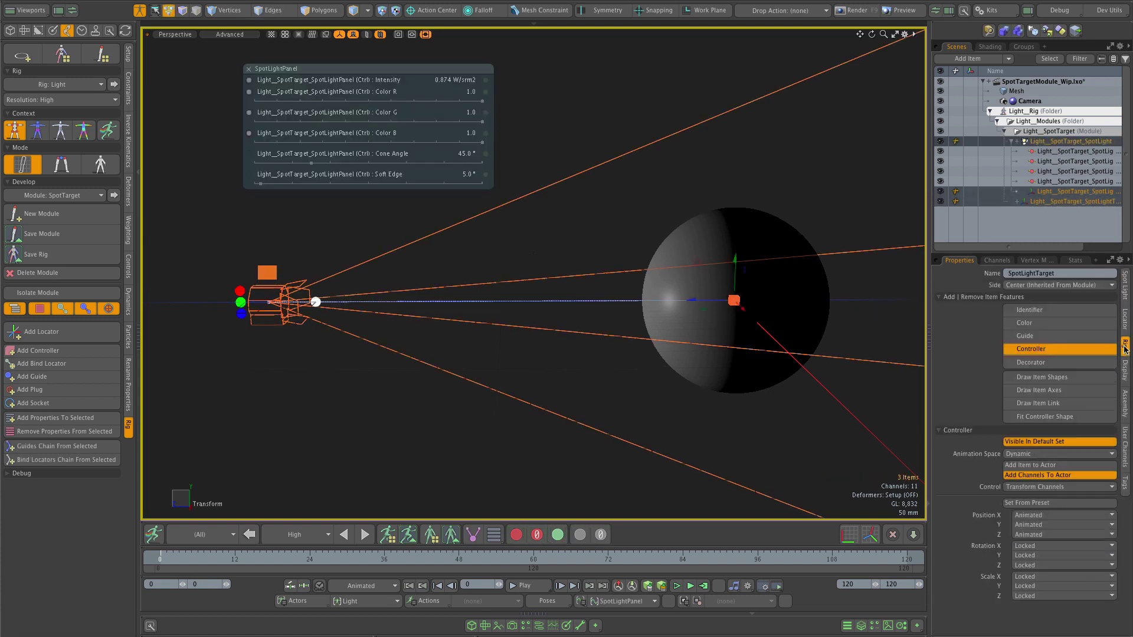
left_click(1023, 363)
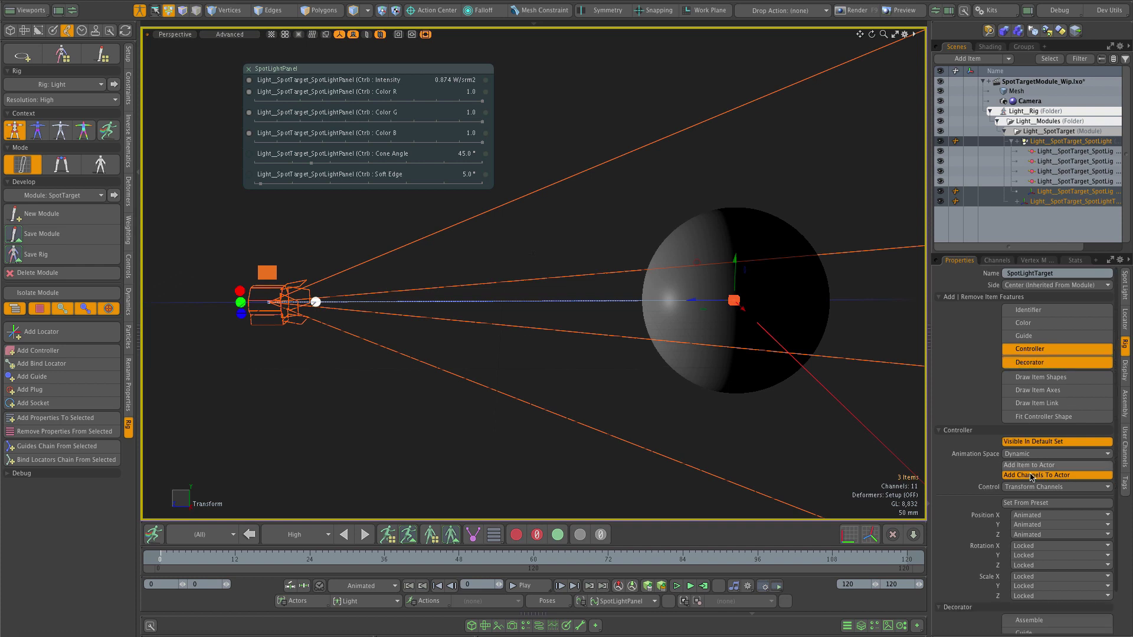
scroll(1033, 479, "down", 2)
left_click(1032, 574)
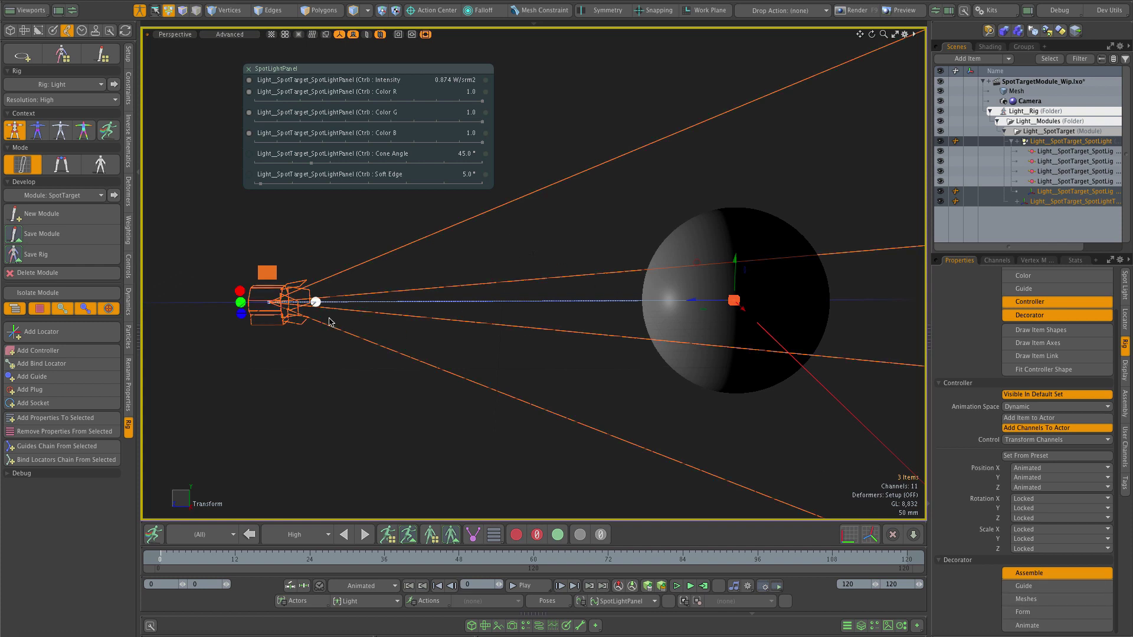
left_click(239, 232)
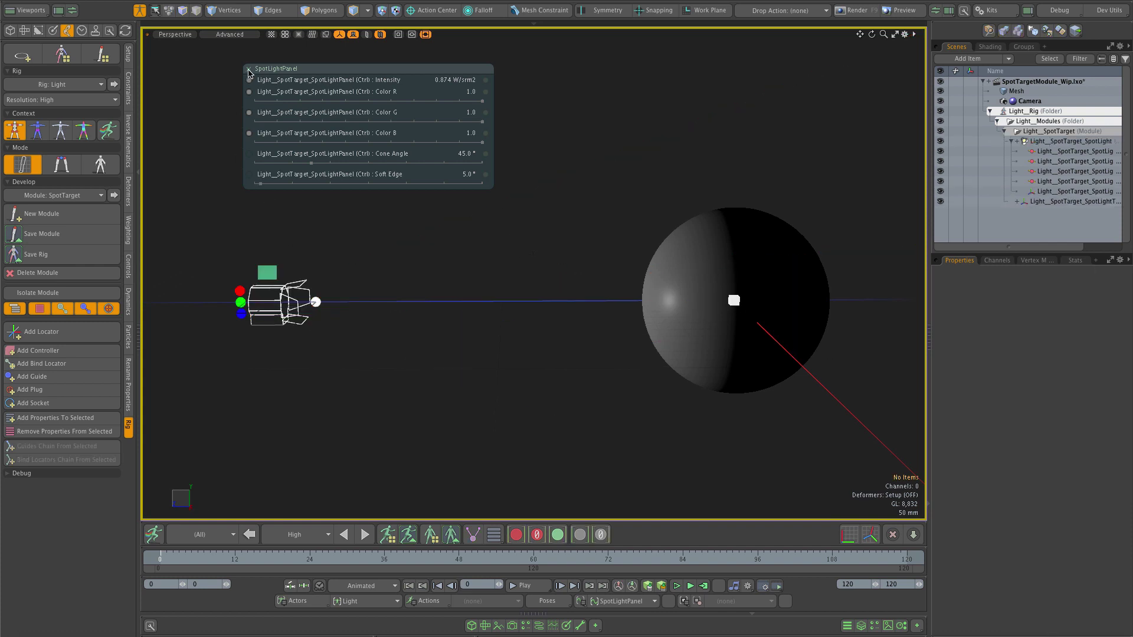
left_click(249, 71)
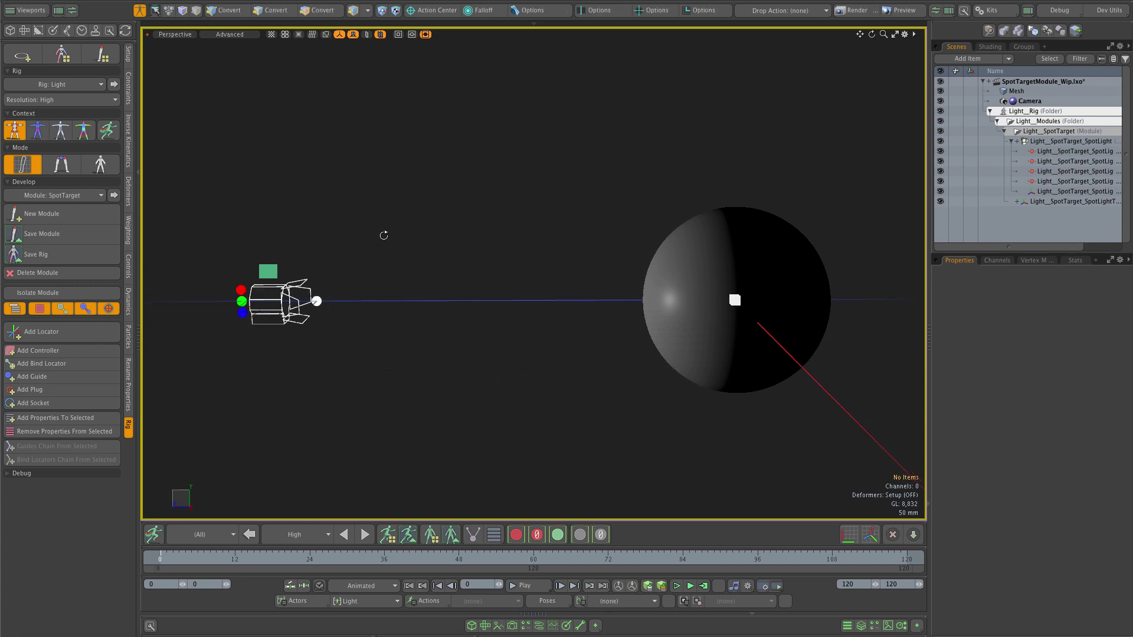
Set the Draw channel of the spotlight's Direction Constraint to Off.
left_click(344, 303)
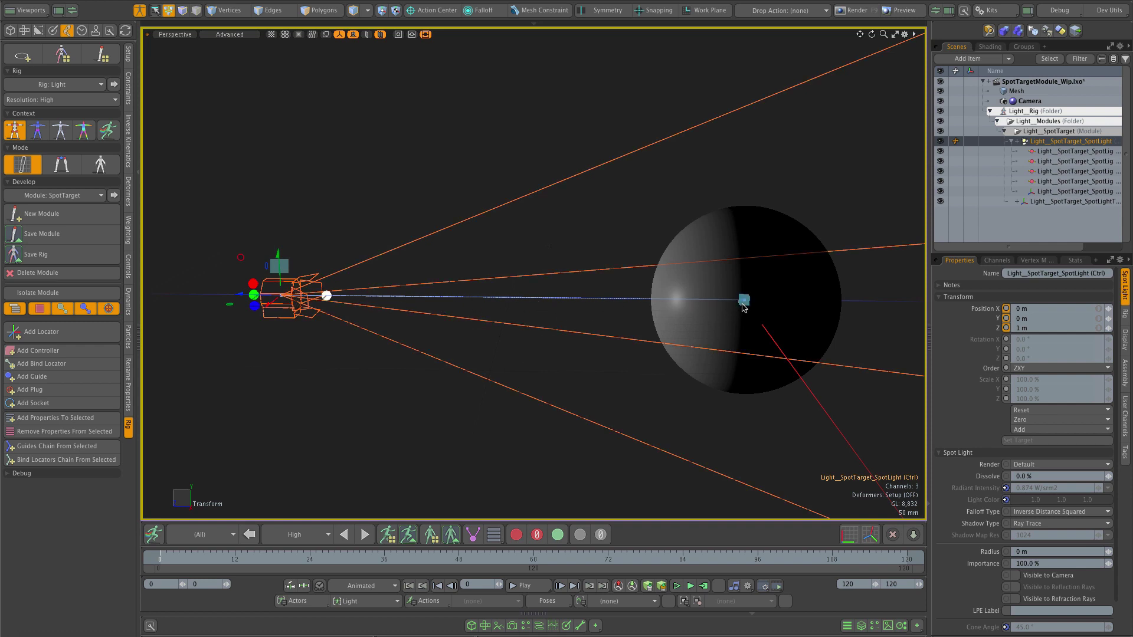
left_click(1019, 142)
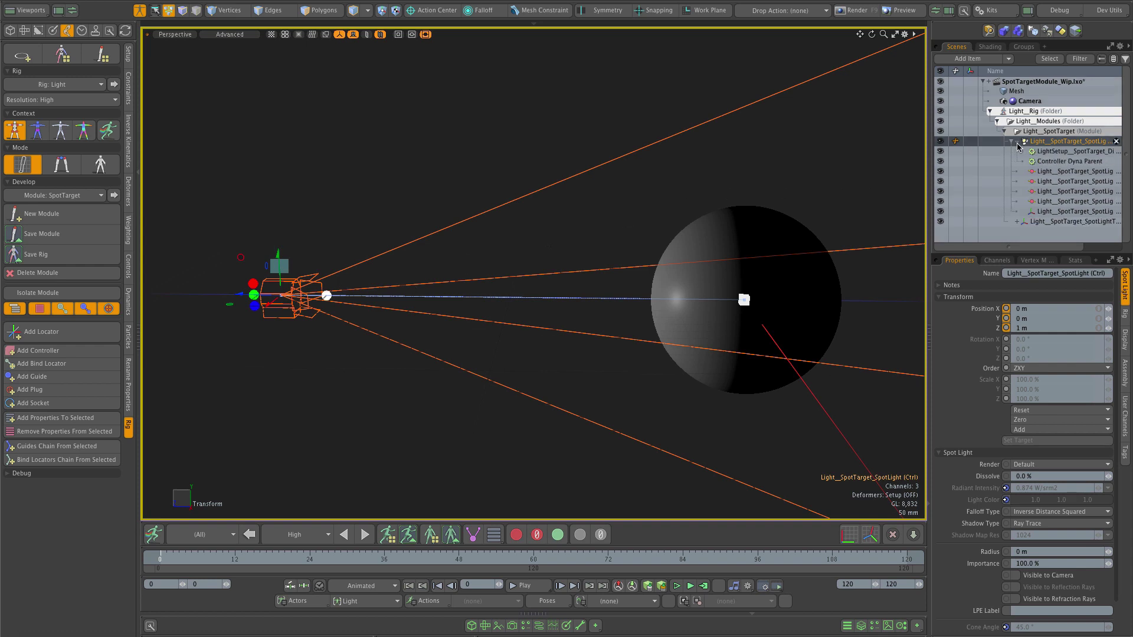
left_click(1062, 151)
left_click(997, 260)
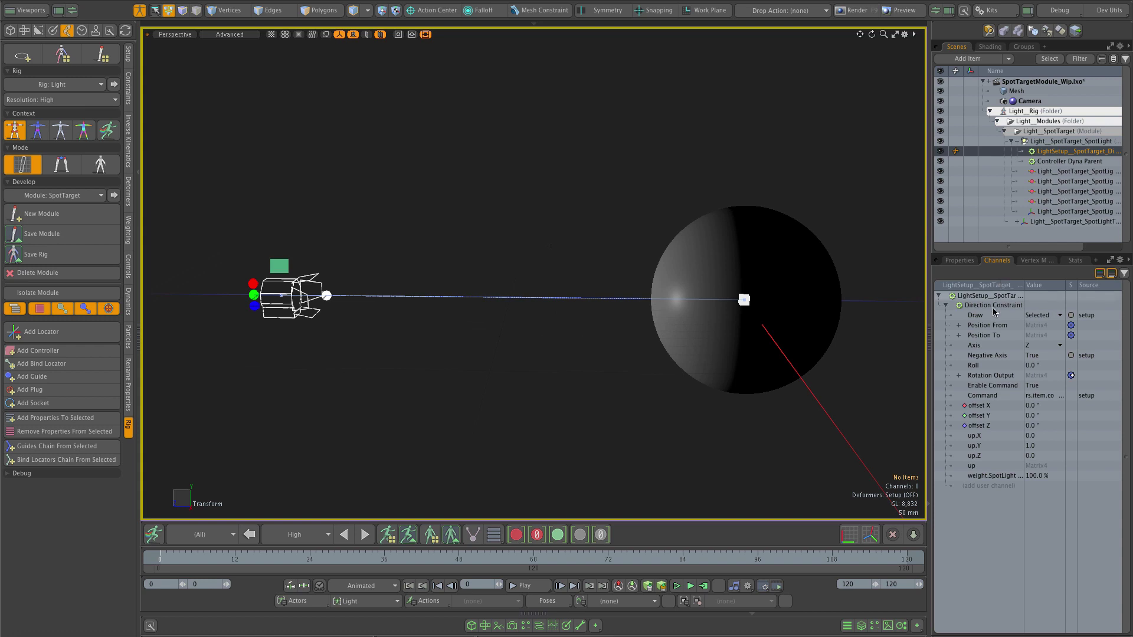
left_click(1040, 316)
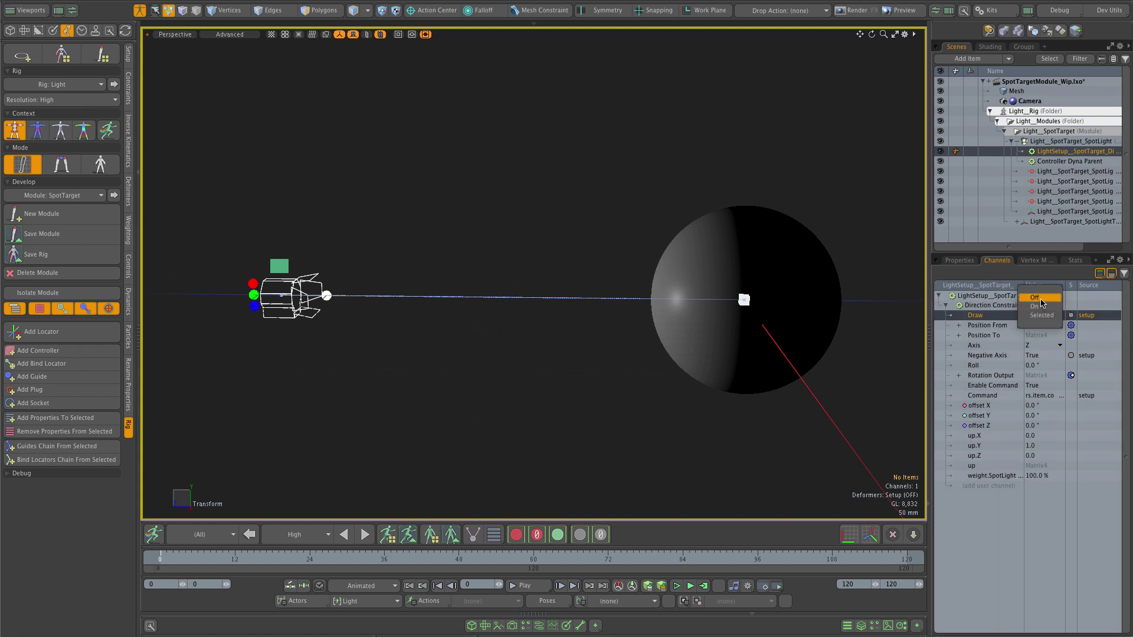
left_click(1038, 295)
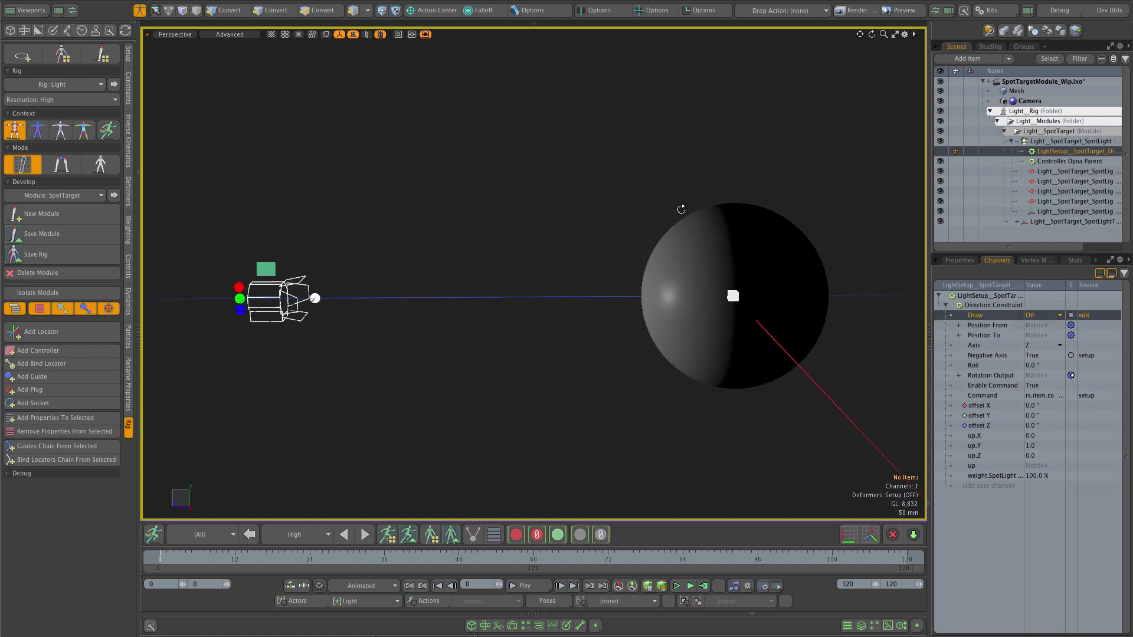
left_click(1017, 143)
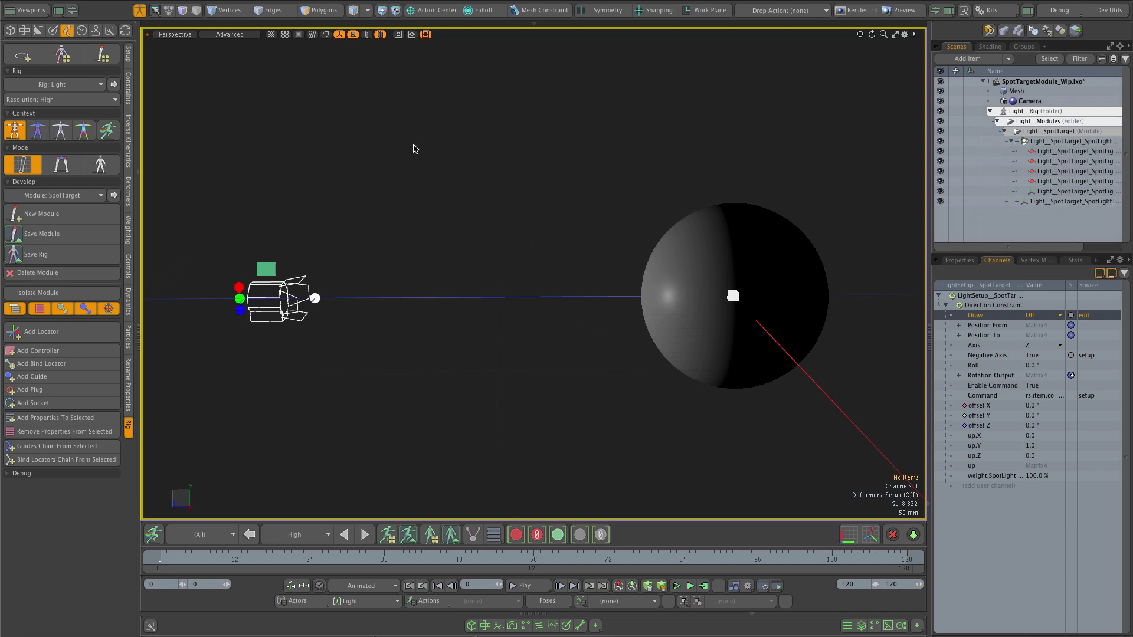
Add a Draw Item Link feature to the SpotLight controller and link it to the SpotLightTarget controller.
left_click(281, 302)
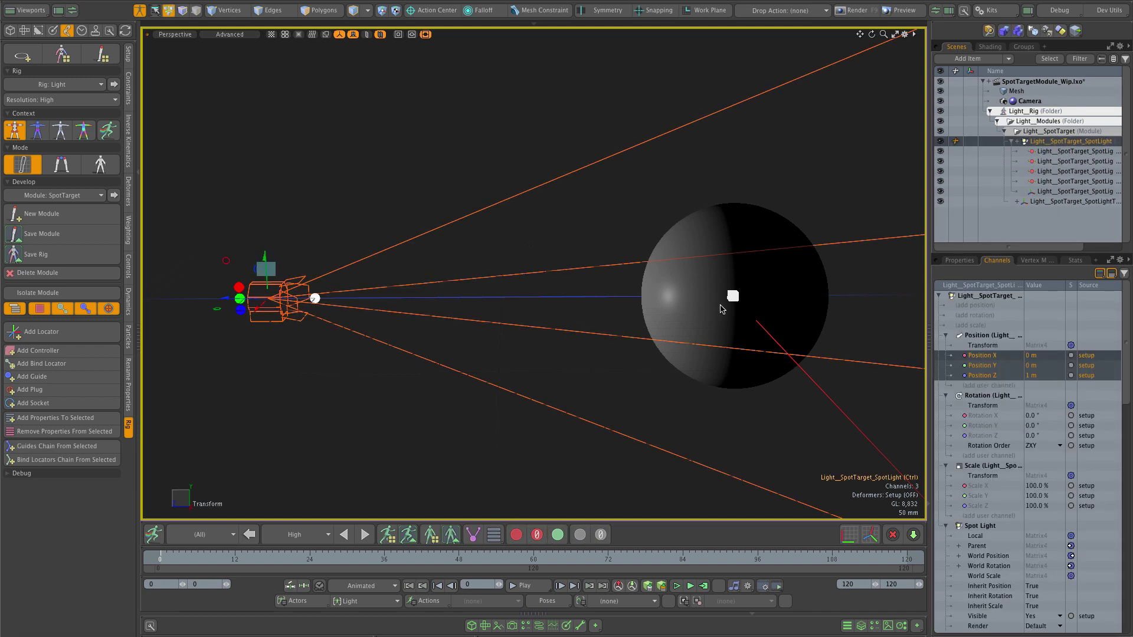
left_click(959, 260)
left_click(1127, 318)
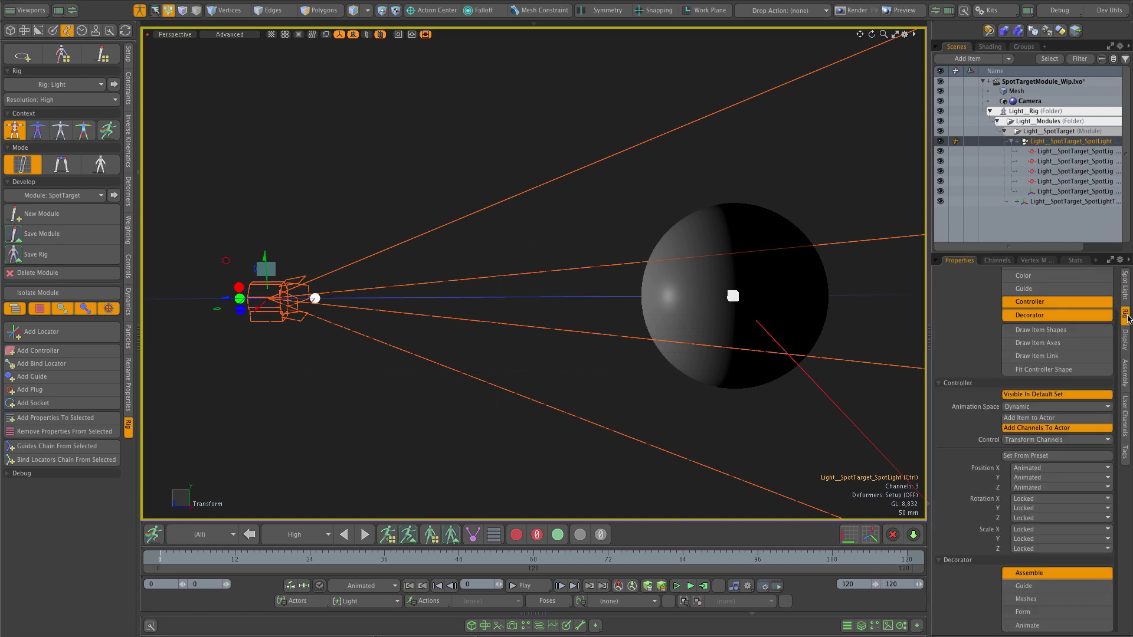
left_click(1033, 358)
left_click(973, 387)
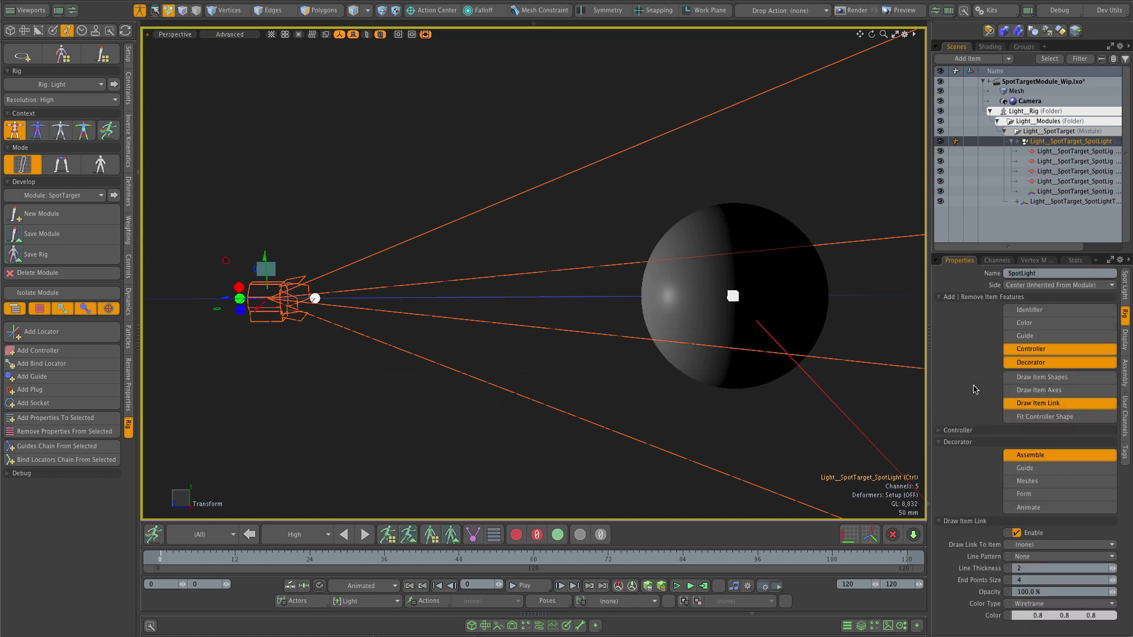
left_click(962, 442)
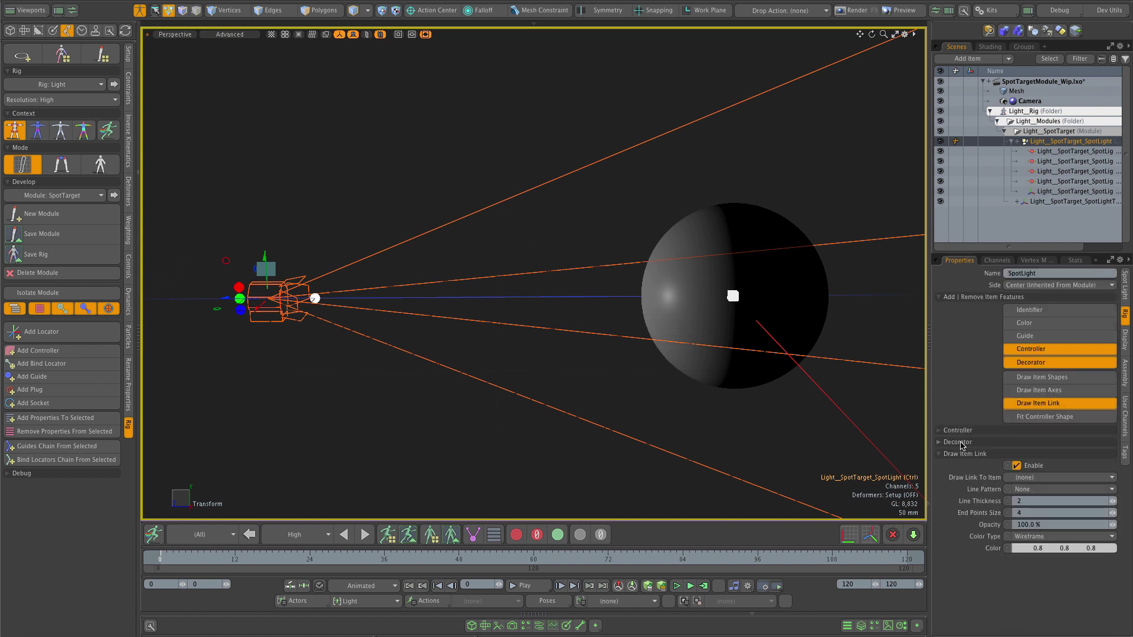
left_click(1025, 478)
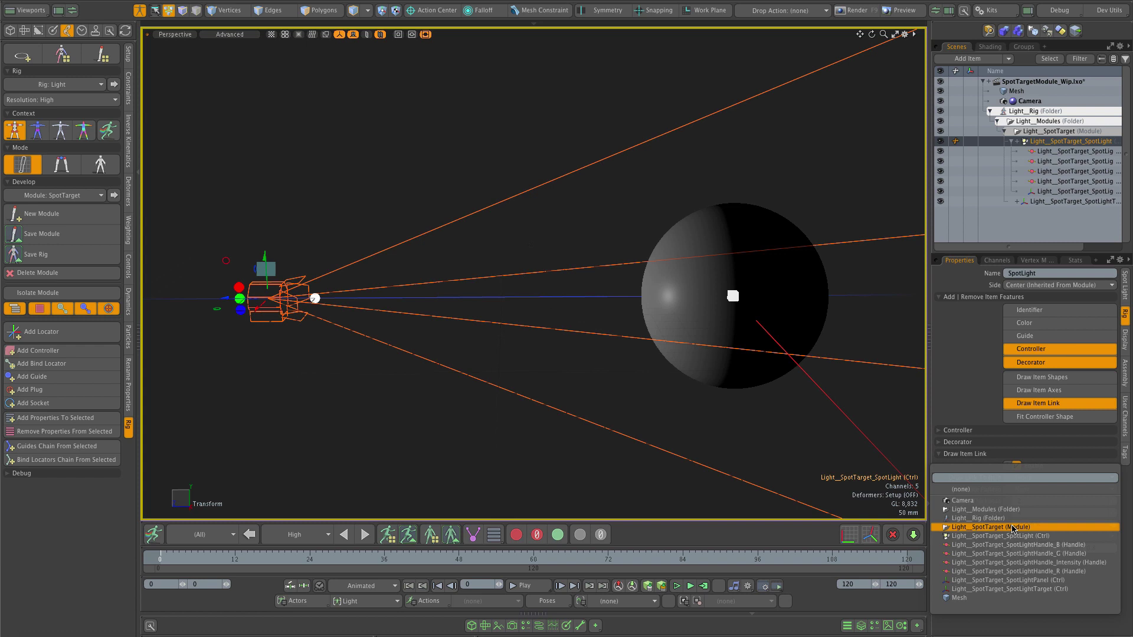
left_click(1023, 592)
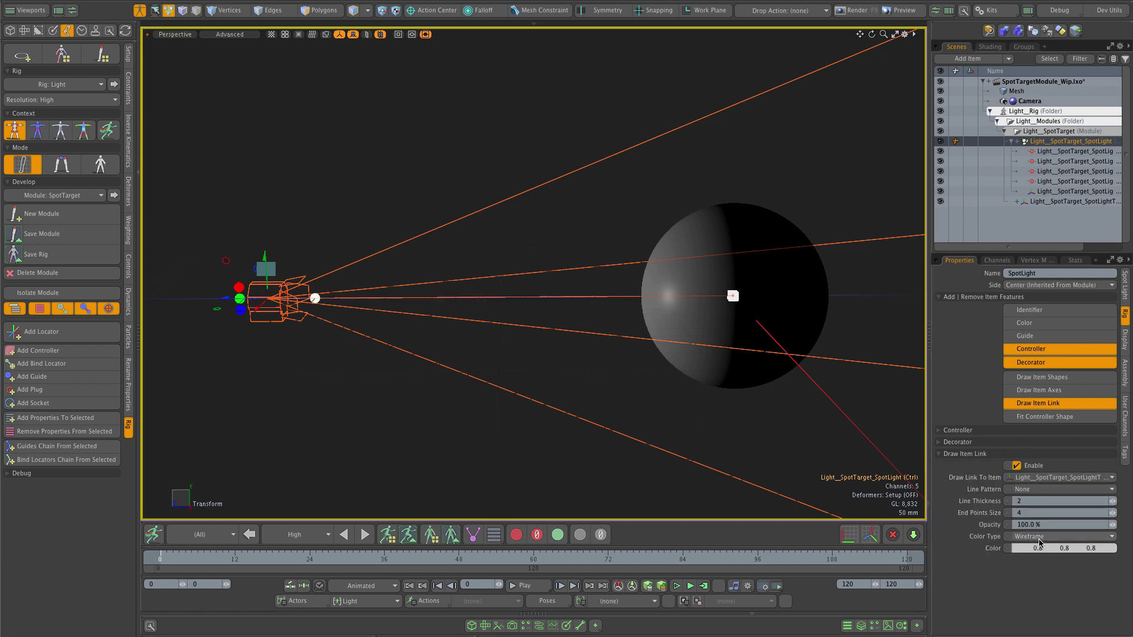
Open the module's schematic and add the item link's Color Type channel to the SpotLight controller's node.
left_click(539, 625)
middle_click_drag(494, 391, 392, 366)
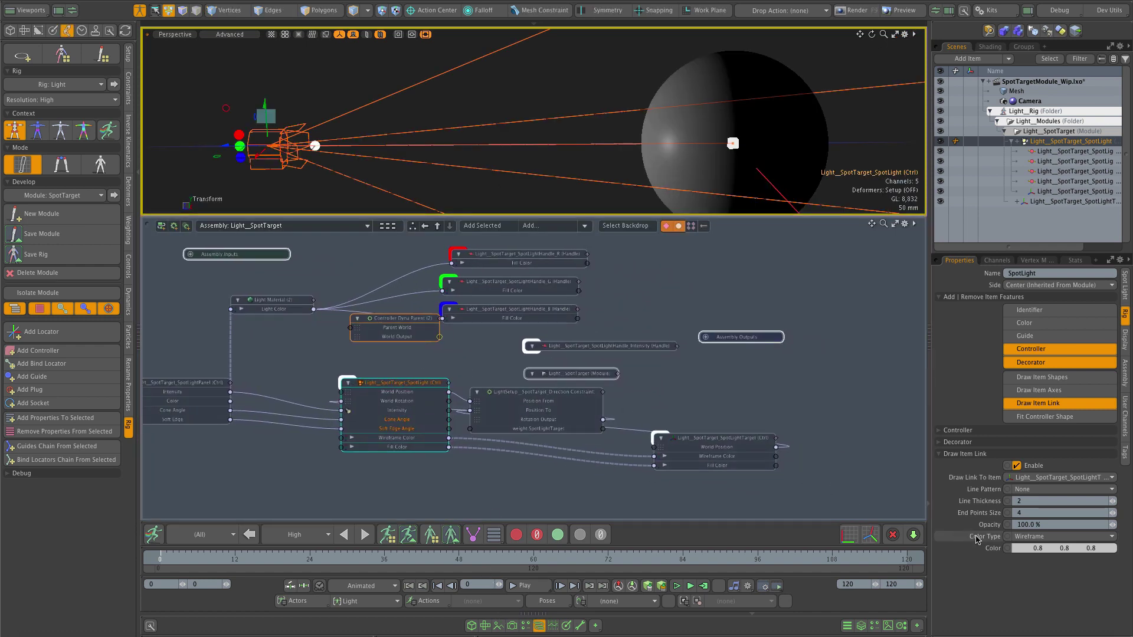
left_click_drag(981, 540, 361, 480)
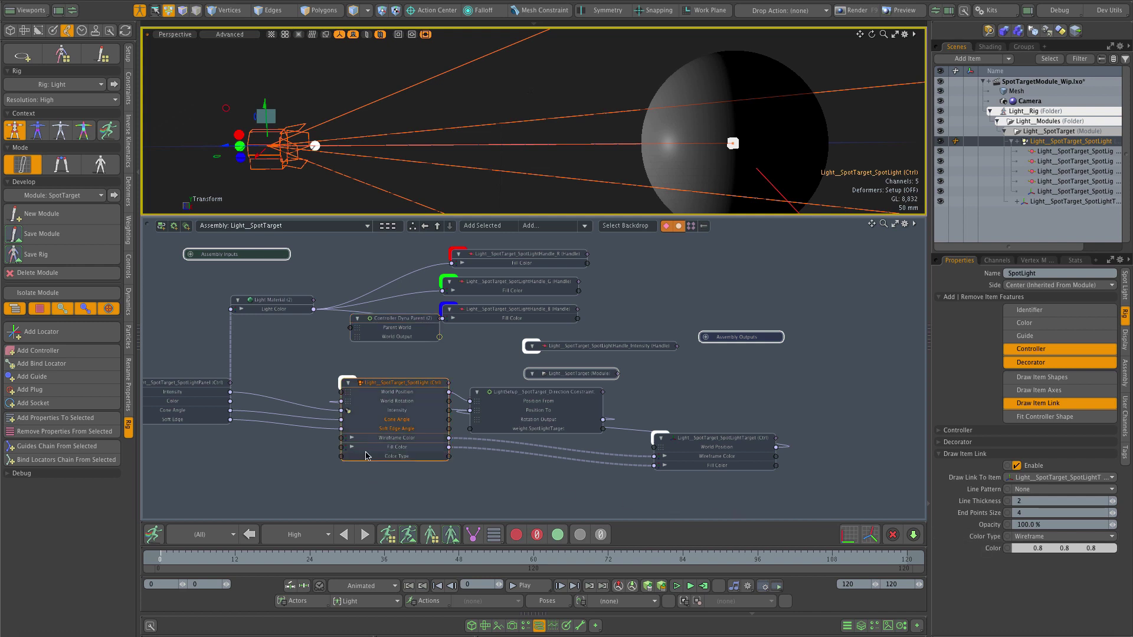
scroll(402, 433, "up", 2)
scroll(403, 434, "up", 1)
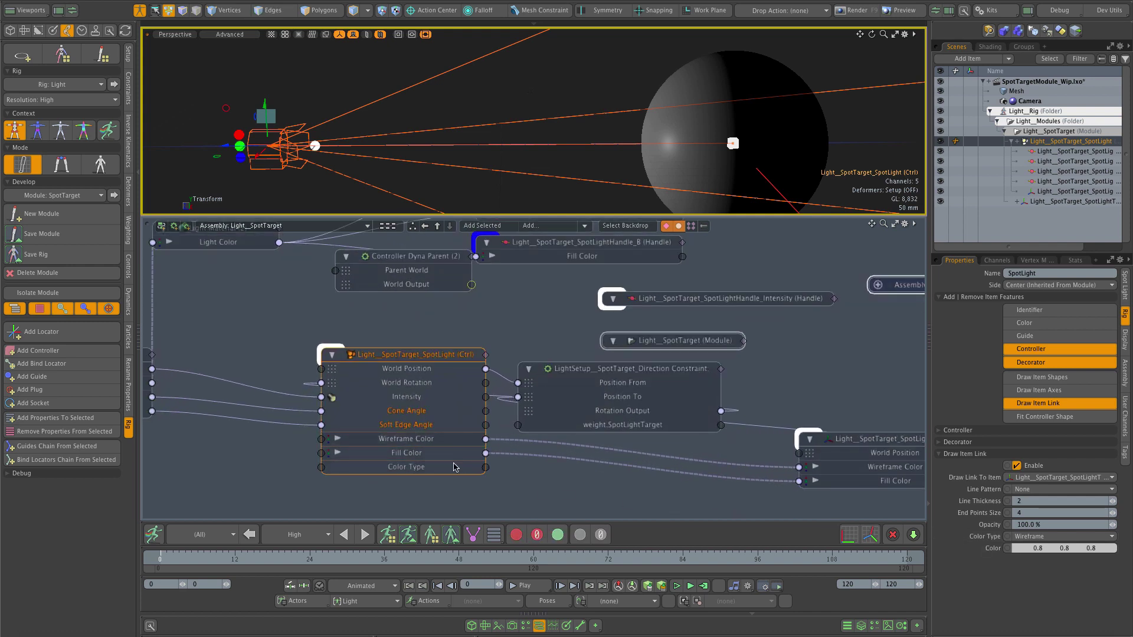
left_click_drag(485, 440, 395, 468)
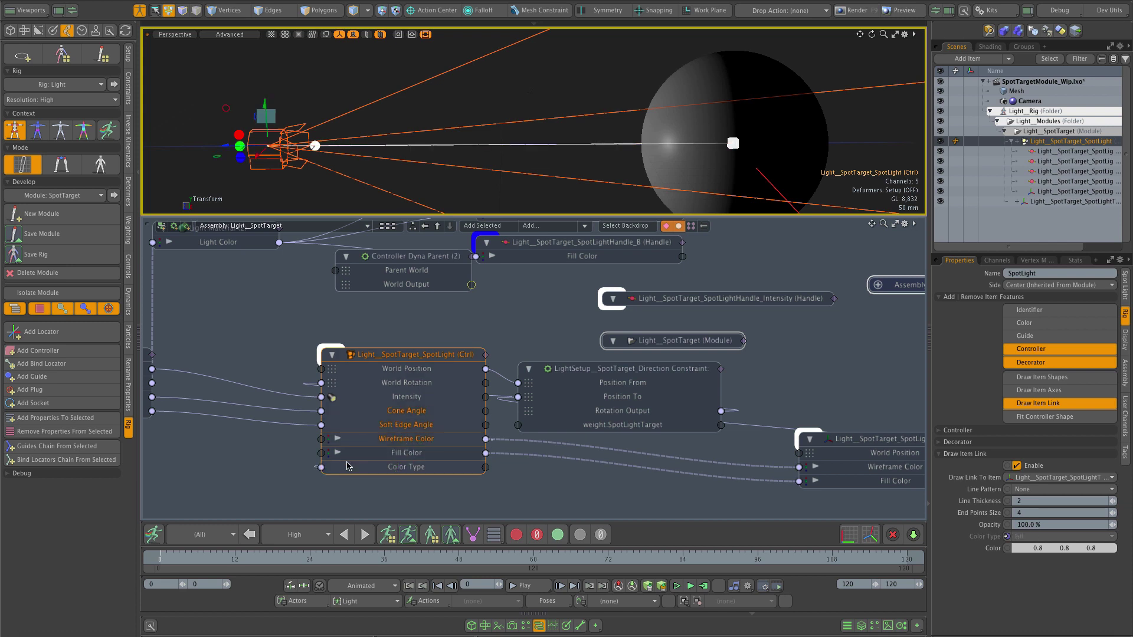
key("ctrl+z")
key("ctrl+z")
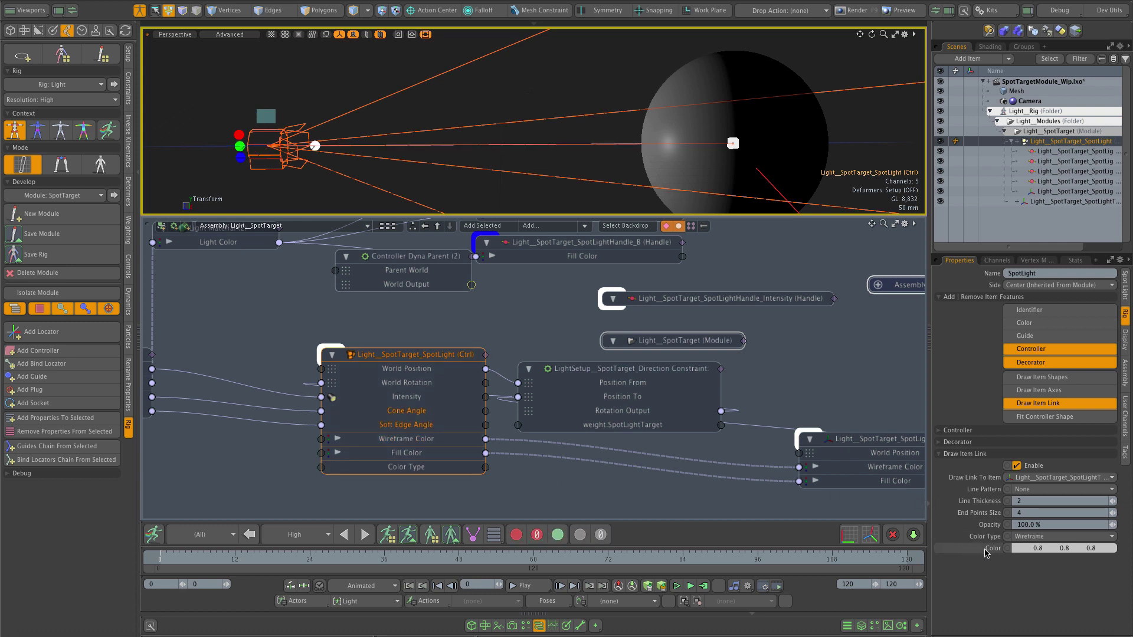
Add the item link's Color channel to the SpotLight node and drive it with the node's Wireframe Color.
key("ctrl+z")
left_click_drag(486, 439, 403, 482)
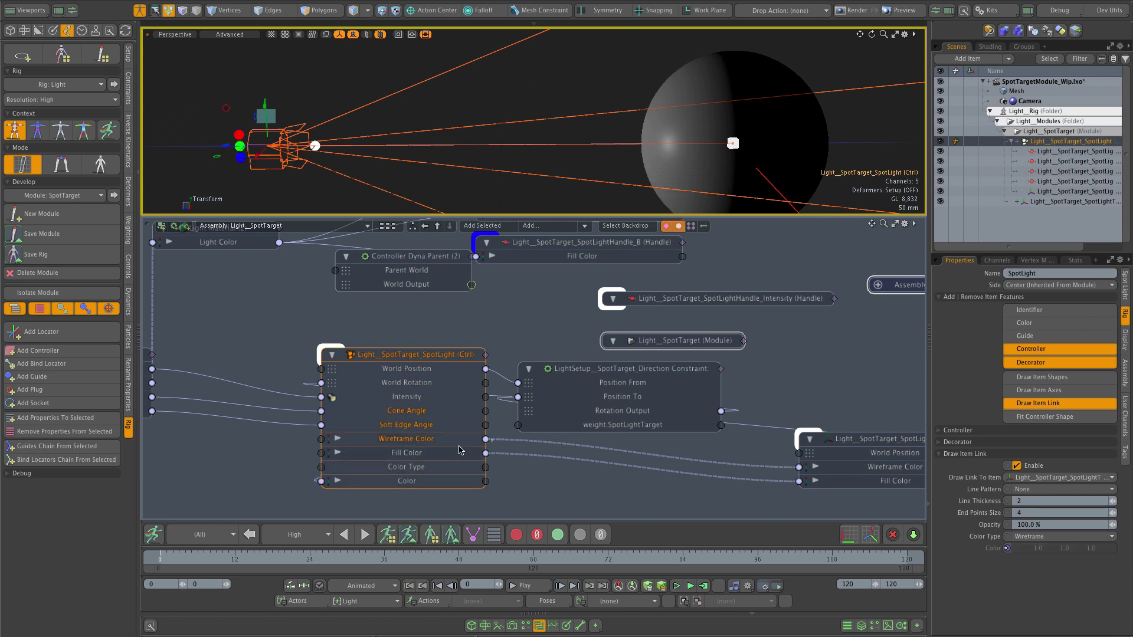
Close the schematic and inspect the drawn link with the SpotLight controller selected and deselected.
left_click(539, 629)
left_click(434, 174)
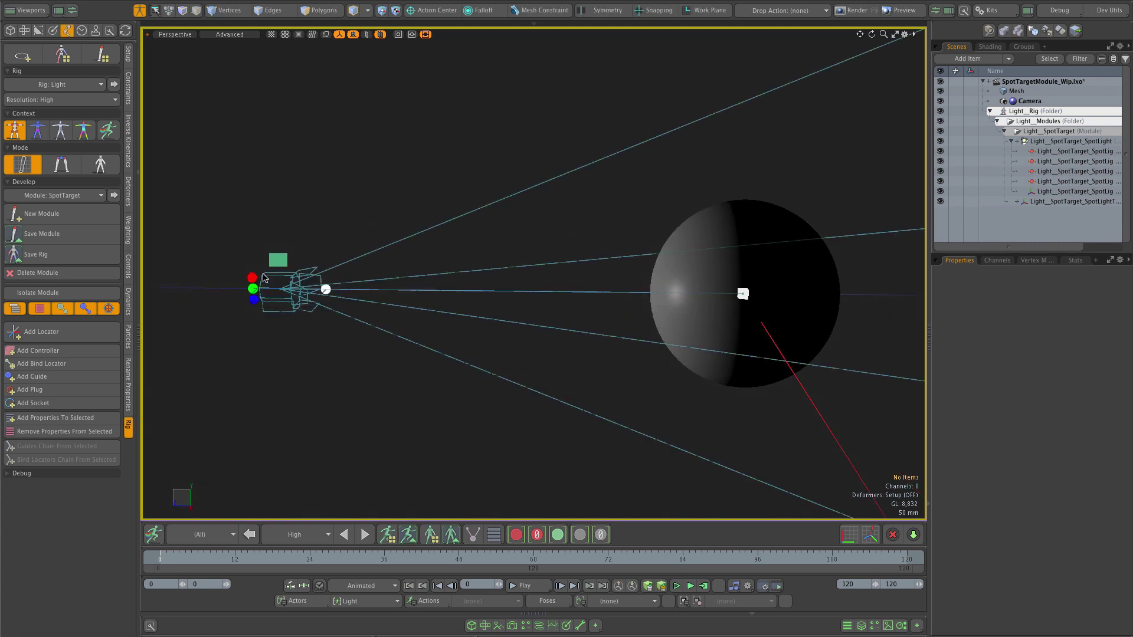
left_click(401, 291)
left_click(468, 164)
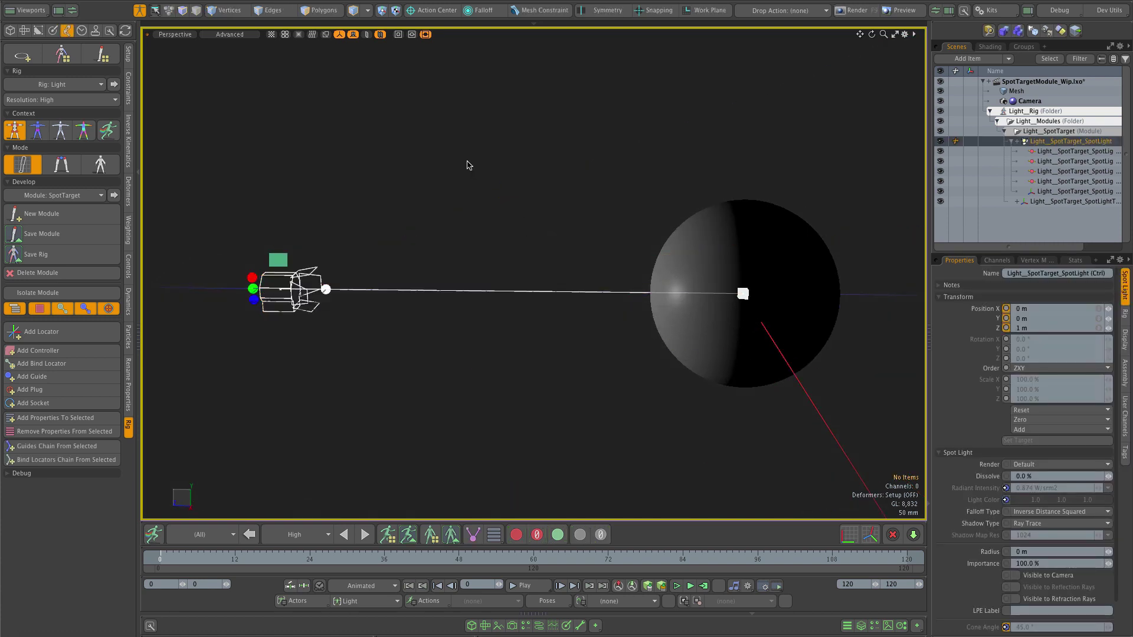
Add the Color feature to the SpotLight controller and set its item color to Controller (Wireframe 1).
left_click(387, 336)
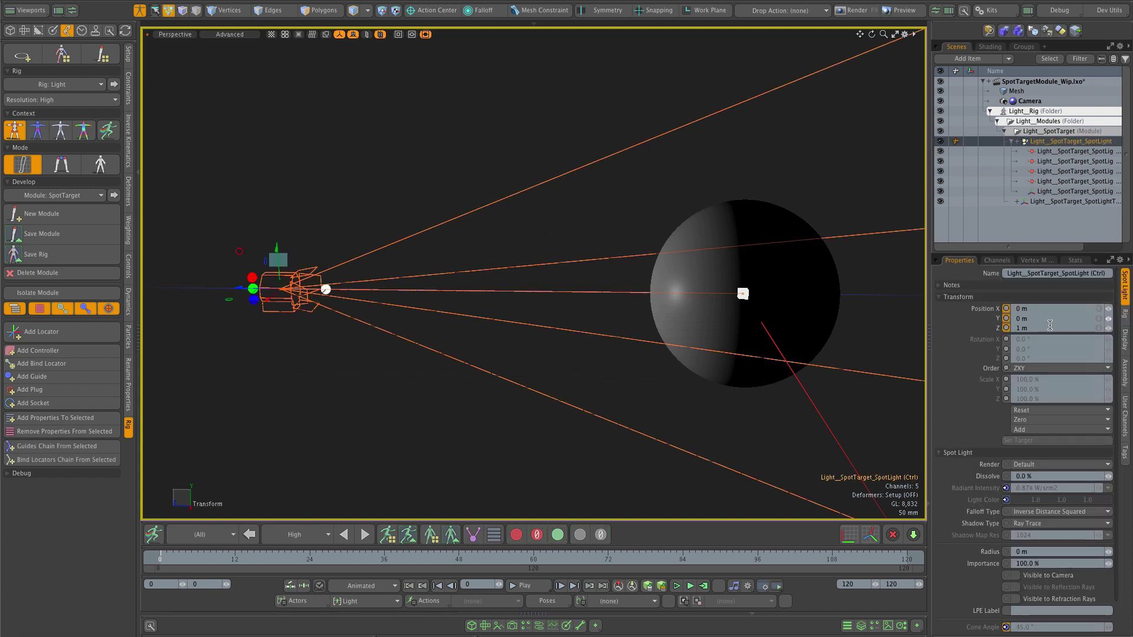
left_click(1124, 317)
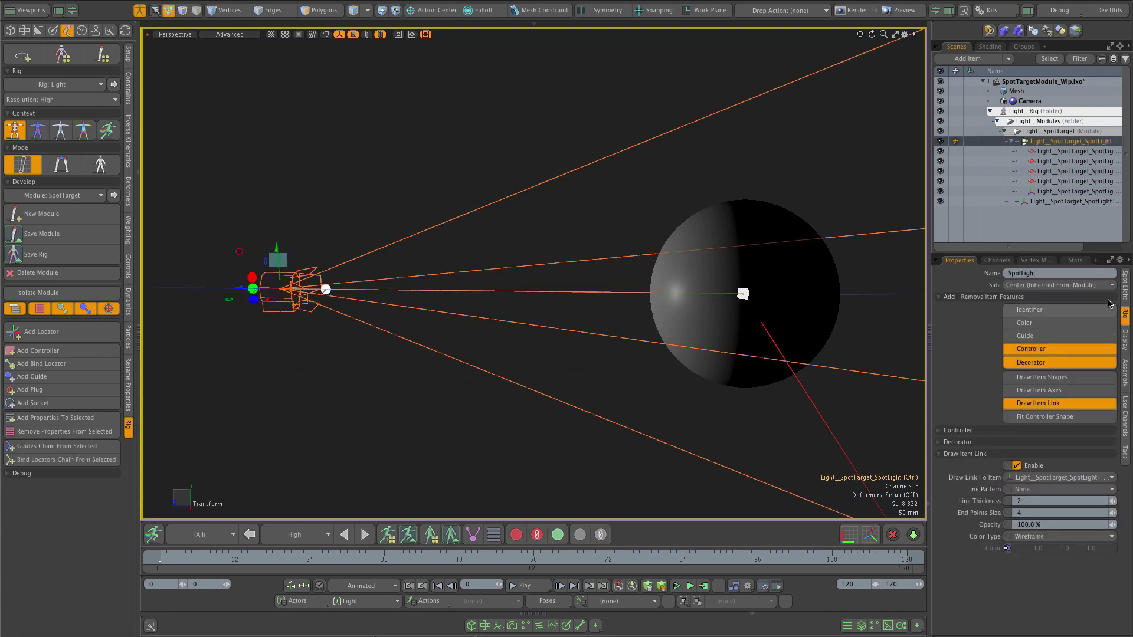
left_click(1036, 324)
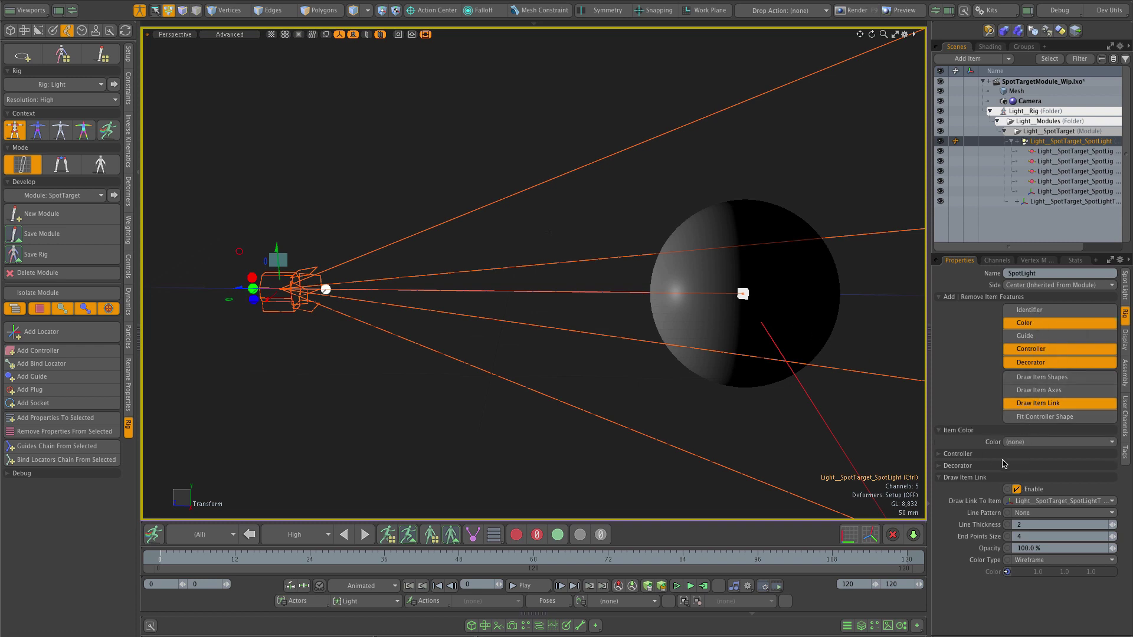
left_click(1039, 443)
left_click(1039, 467)
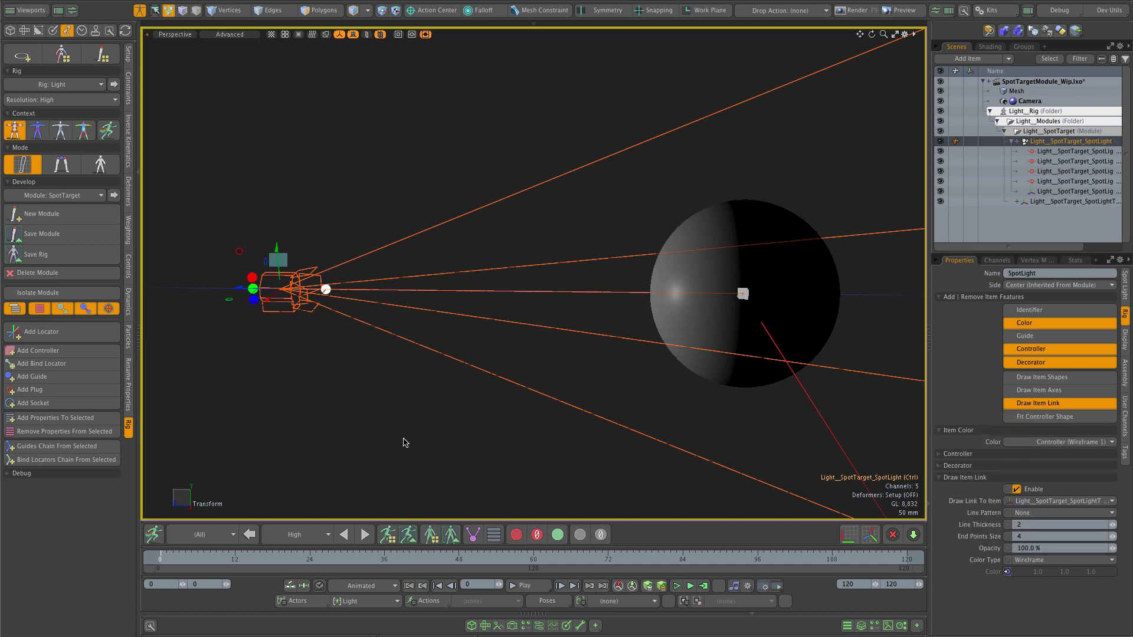
Inspect the recolored light and link in the viewport and review the other item color choices for the SpotLight controller.
left_click(401, 443)
left_click_drag(381, 450, 465, 354, "alt")
key("ctrl+z")
key("y")
left_click(1124, 313)
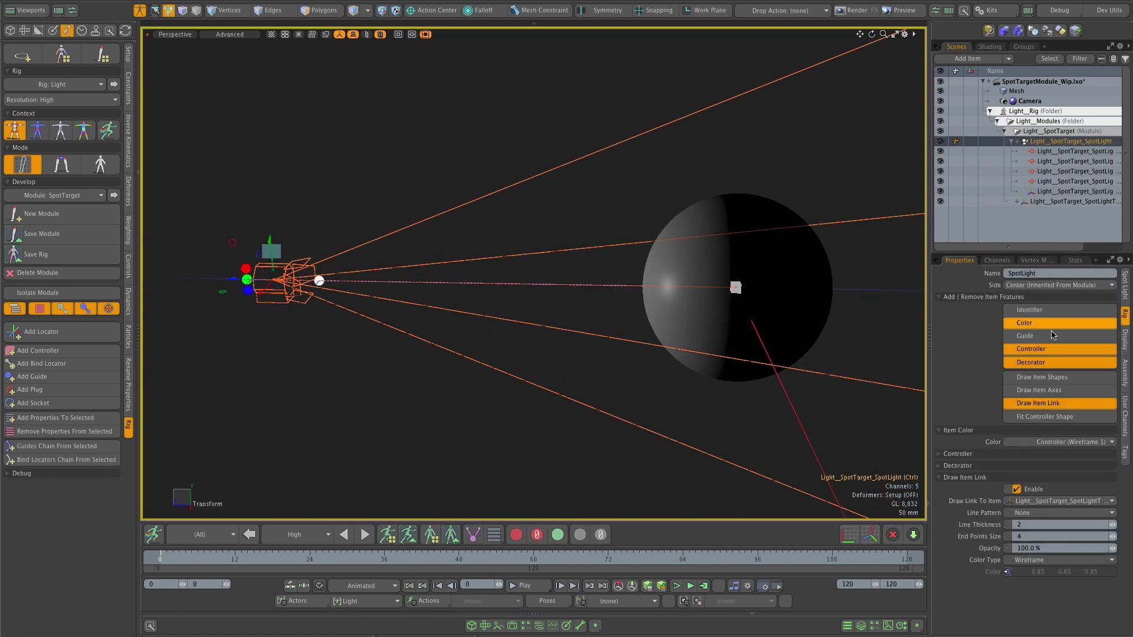
left_click(1045, 442)
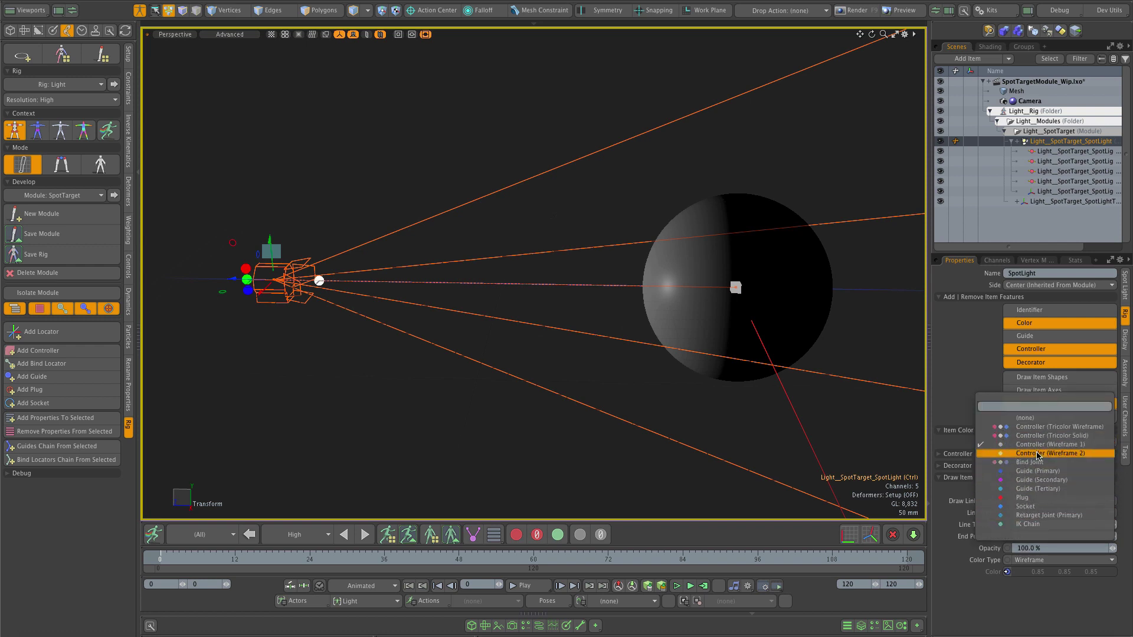
left_click(853, 425)
left_click_drag(625, 376, 670, 362, "alt+shift")
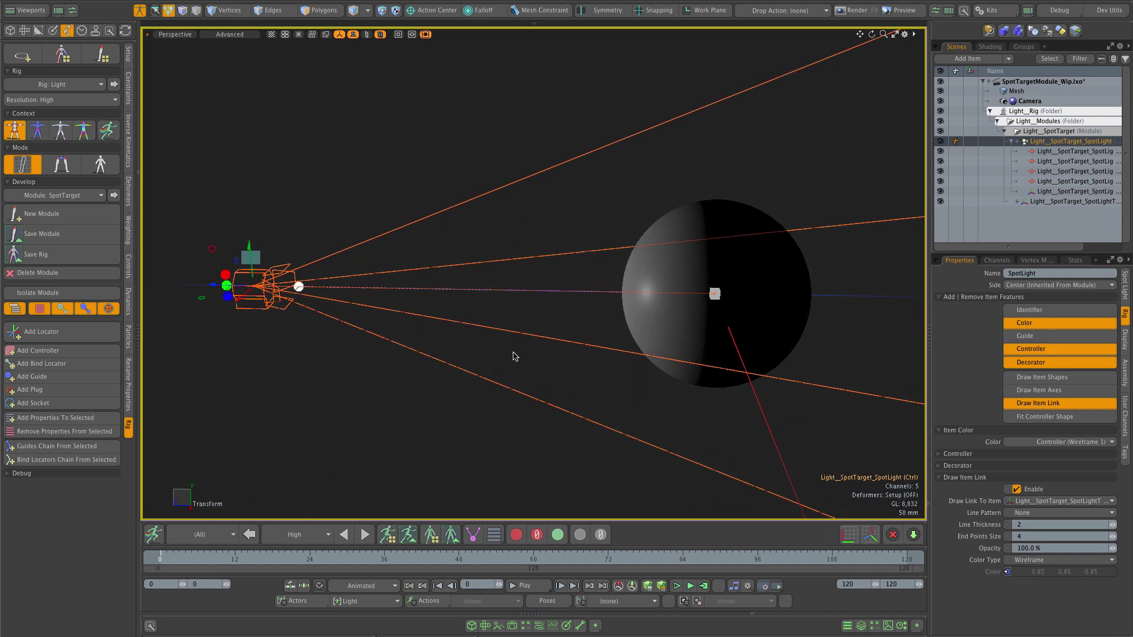
left_click(572, 191)
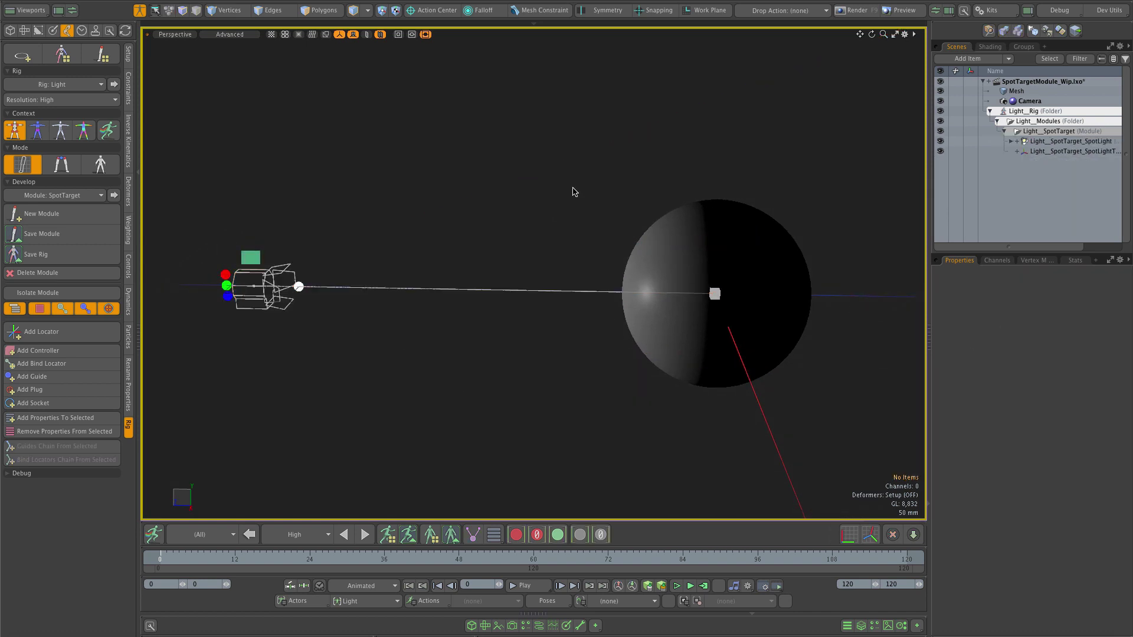
Save the SpotTarget module as a preset with Quick Save and close the save window.
left_click(70, 233)
left_click_drag(179, 178, 524, 140)
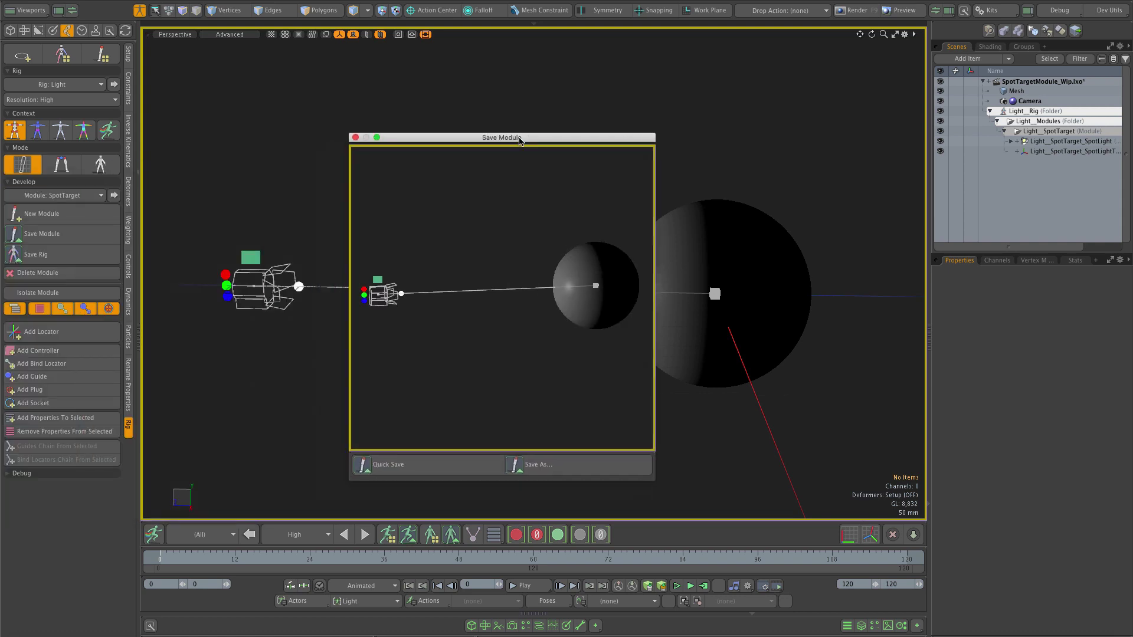
left_click(407, 466)
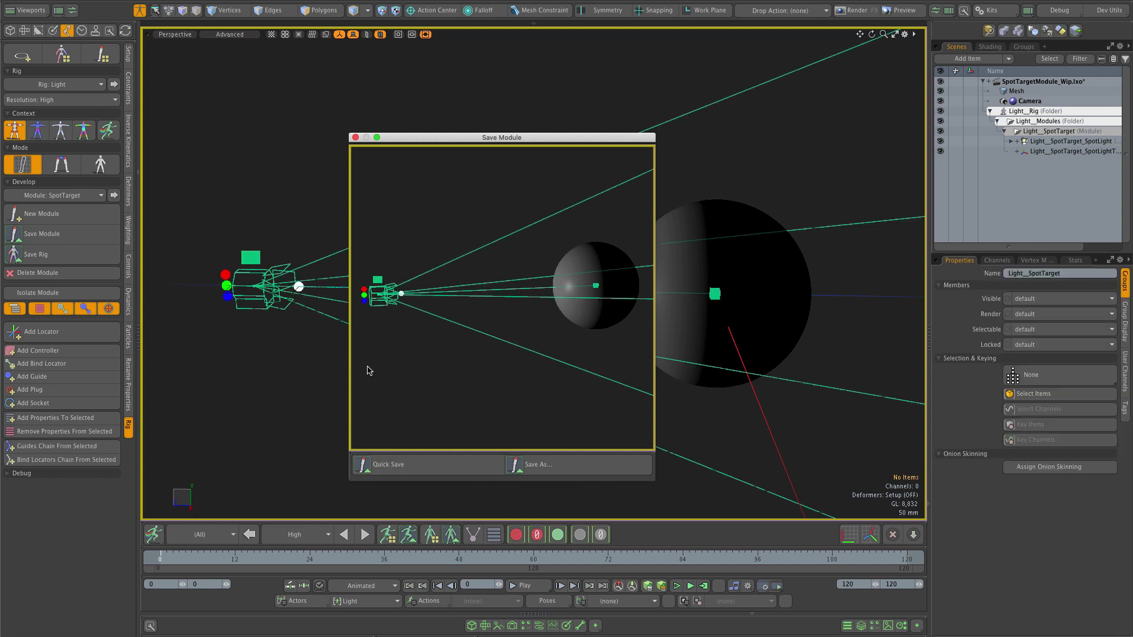
left_click(356, 137)
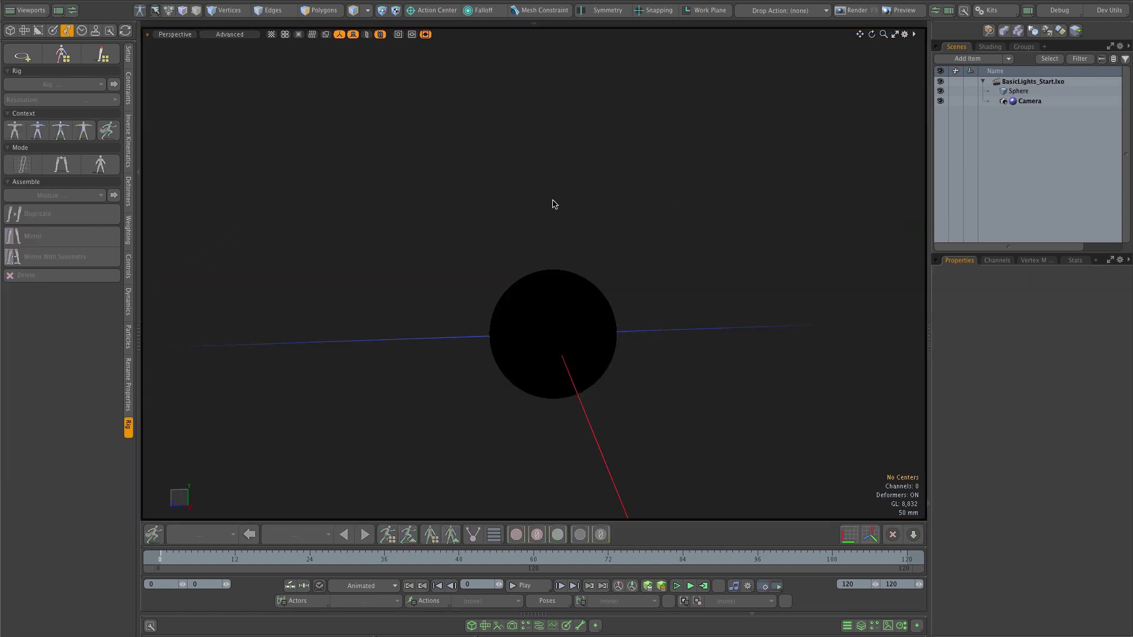
Create a new rig in the BasicLights_Start scene and name it BasicLights.
left_click_drag(529, 269, 619, 255, "alt+shift")
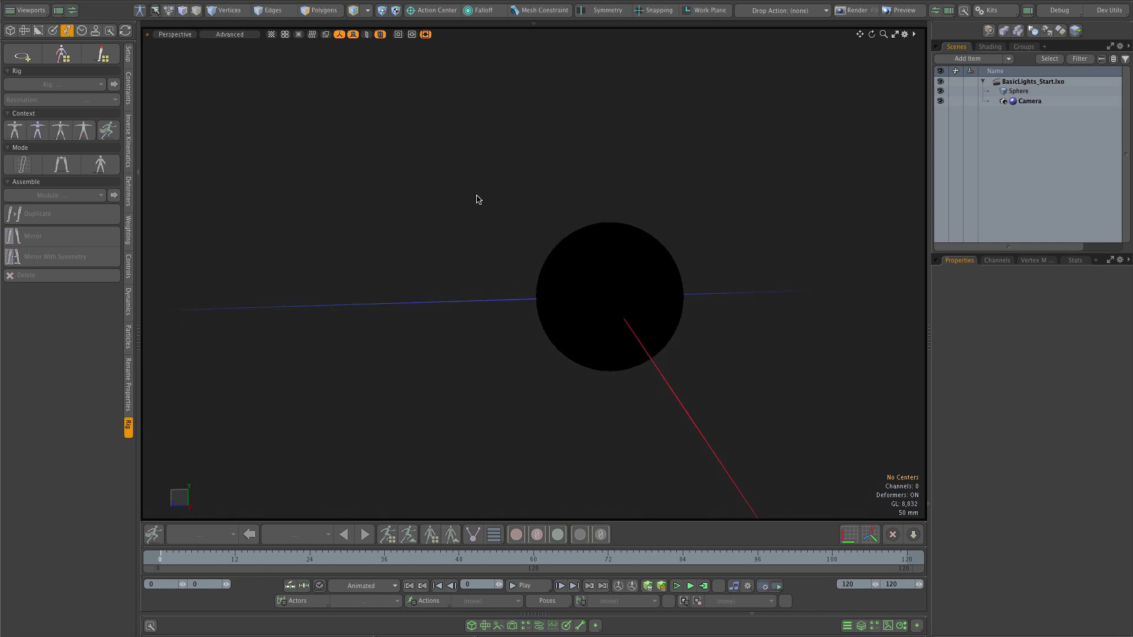
left_click(22, 56)
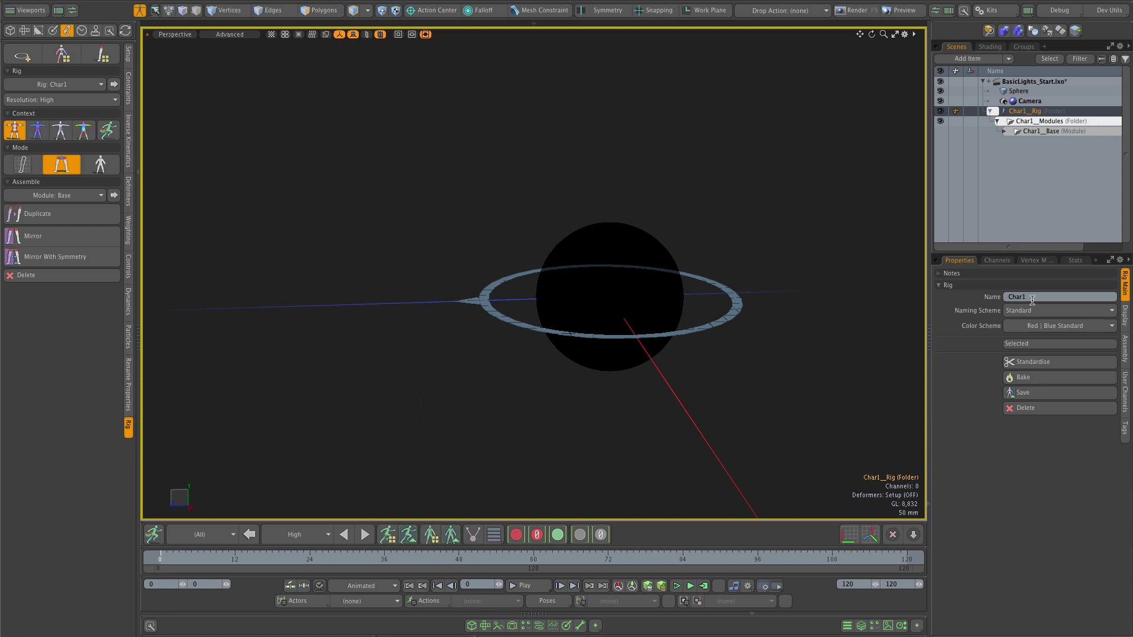
double_click(1036, 298)
type("BasicLights")
key("Return")
Add the SpotTarget module preset to the BasicLights rig and rename the new module Key.
left_click(102, 55)
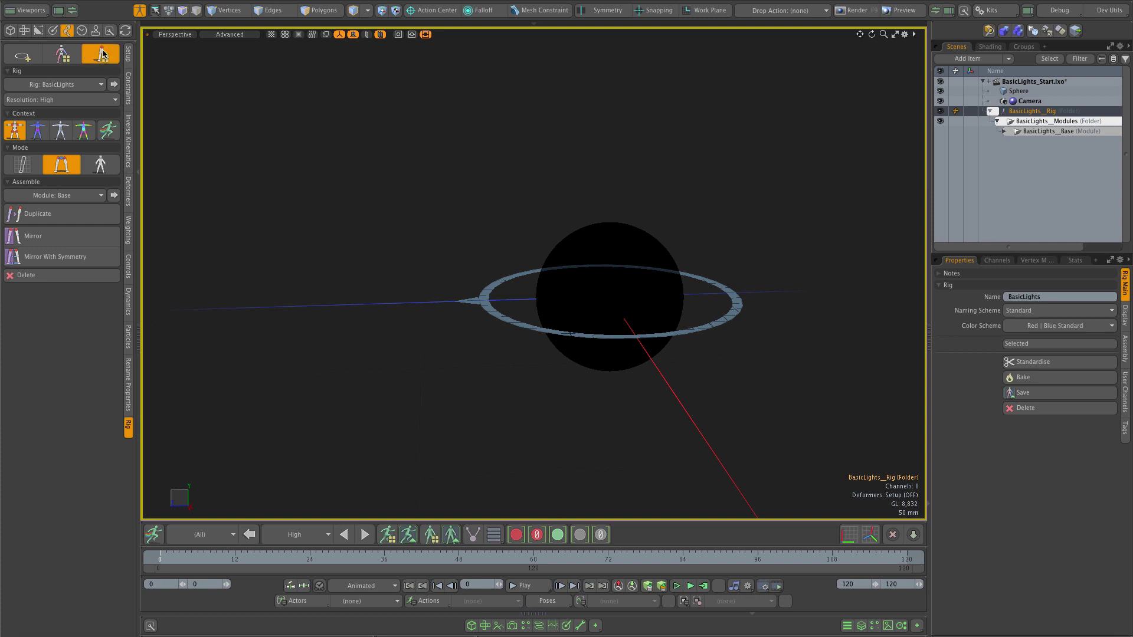
left_click_drag(216, 199, 258, 263)
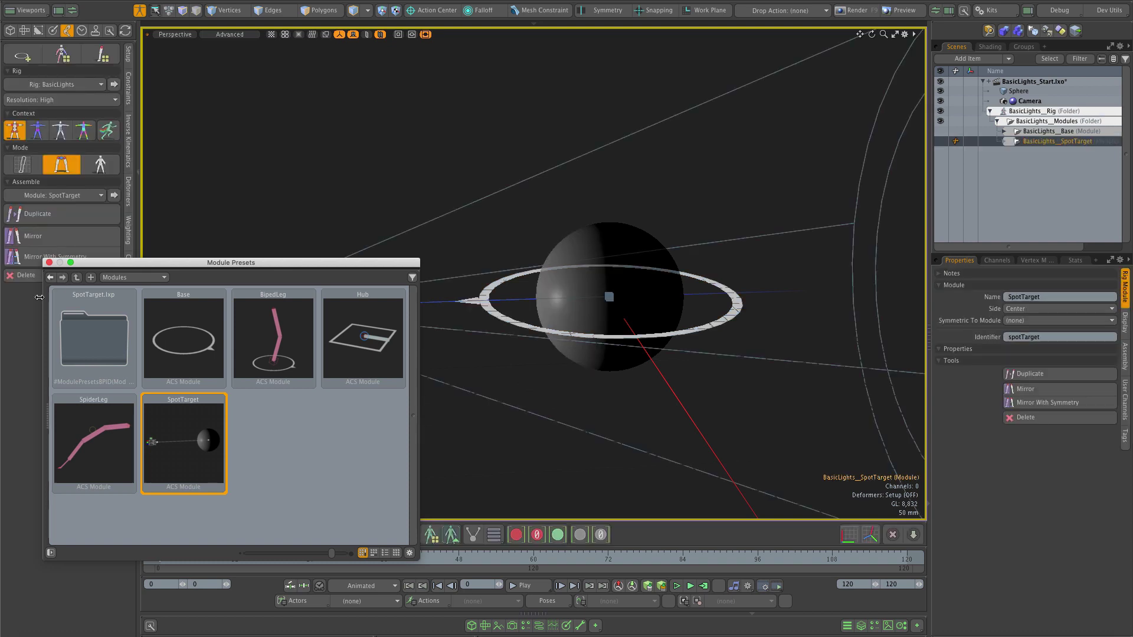
left_click(49, 262)
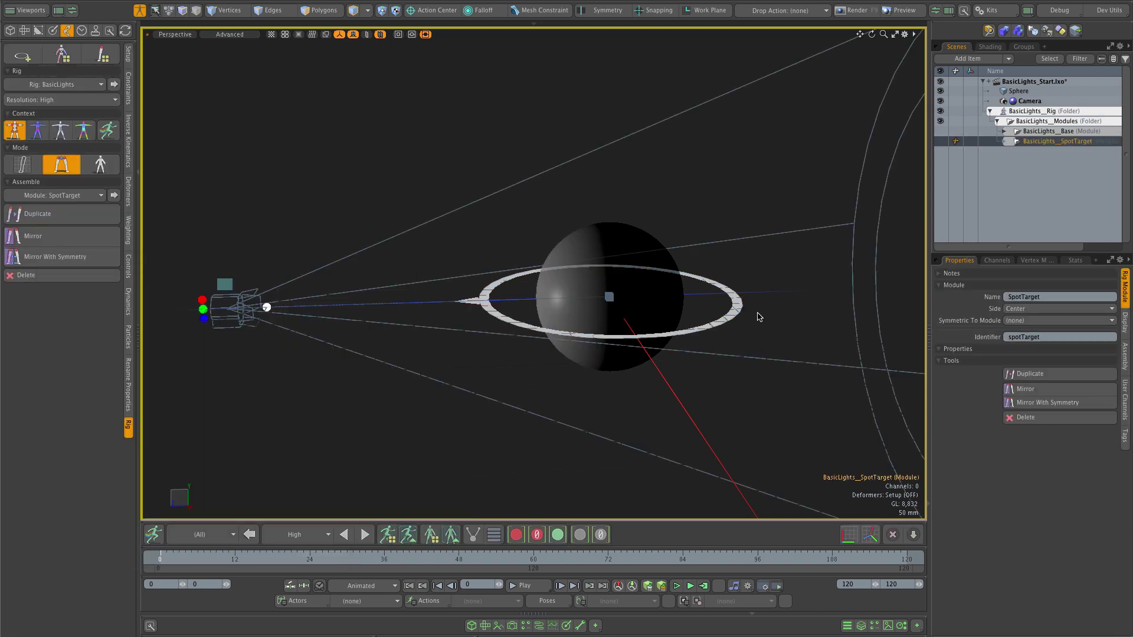
double_click(1050, 296)
type("Key")
key("Return")
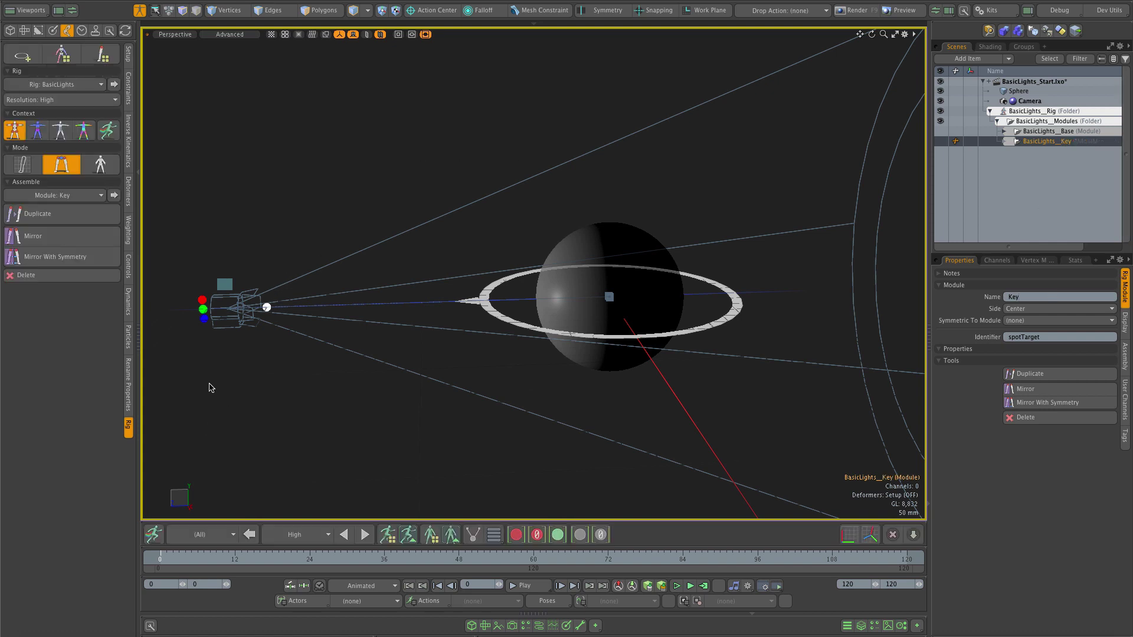
Switch the rig to the animation context and raise the Key spotlight to about 463 mm in Y.
left_click(154, 534)
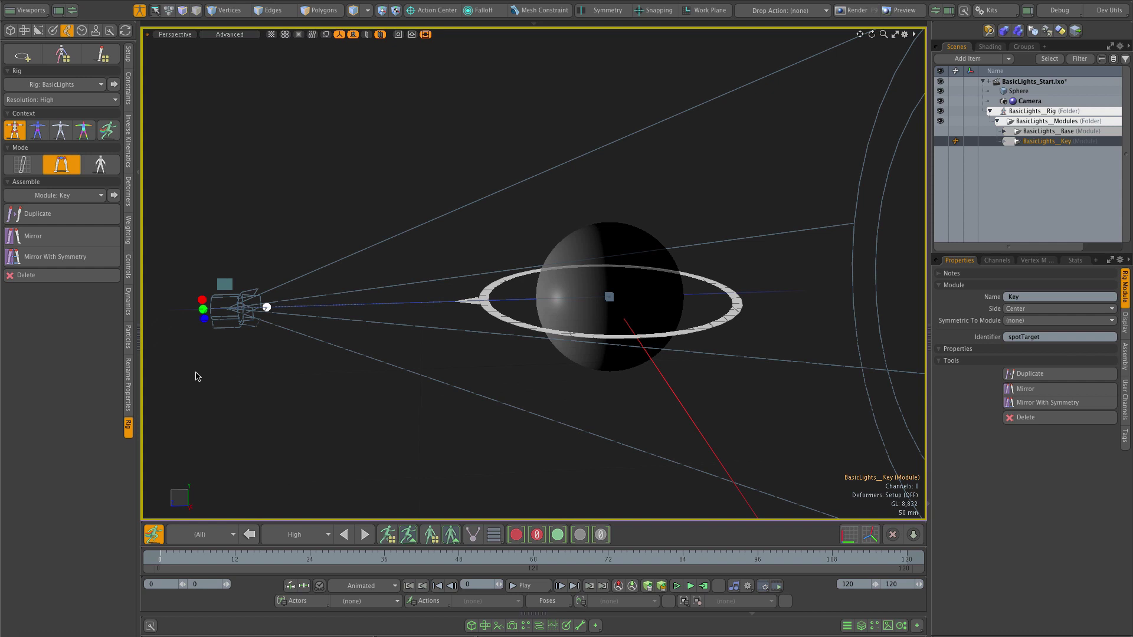
left_click(239, 312)
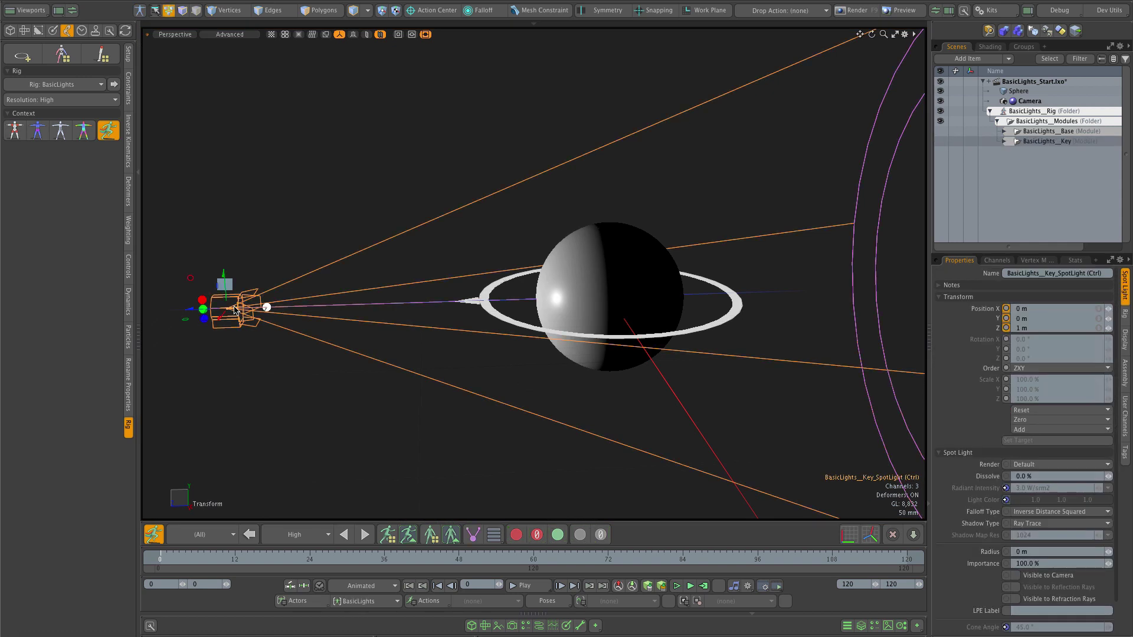
left_click_drag(223, 281, 208, 87)
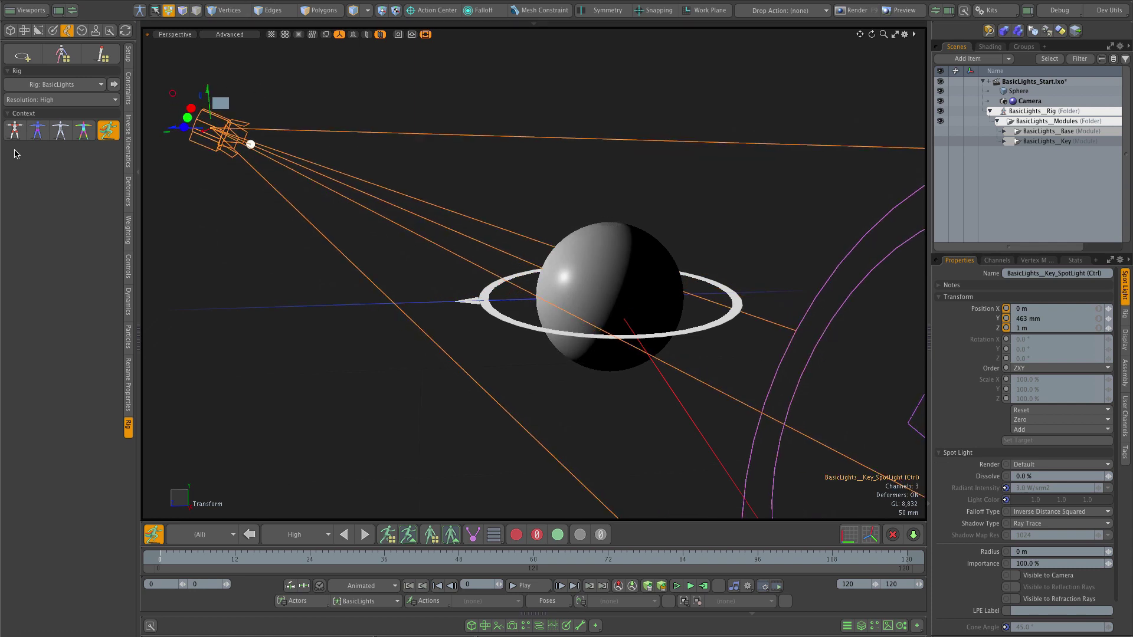
Apply the Key spotlight's position to its Setup/Rest value and return the rig to the setup context.
right_click(992, 312)
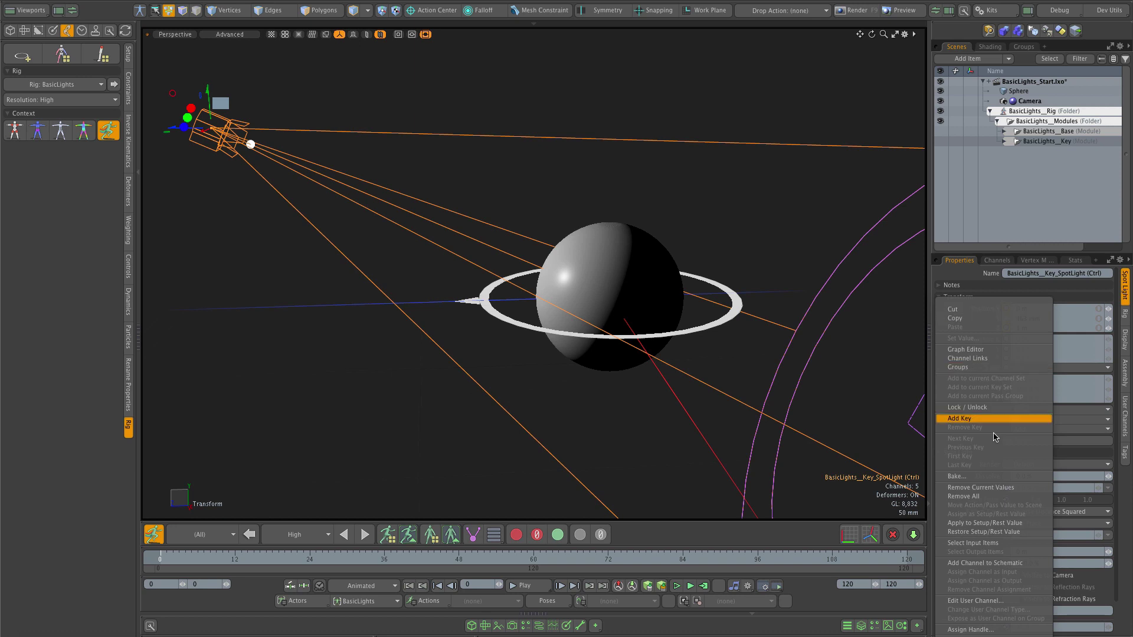
left_click(990, 523)
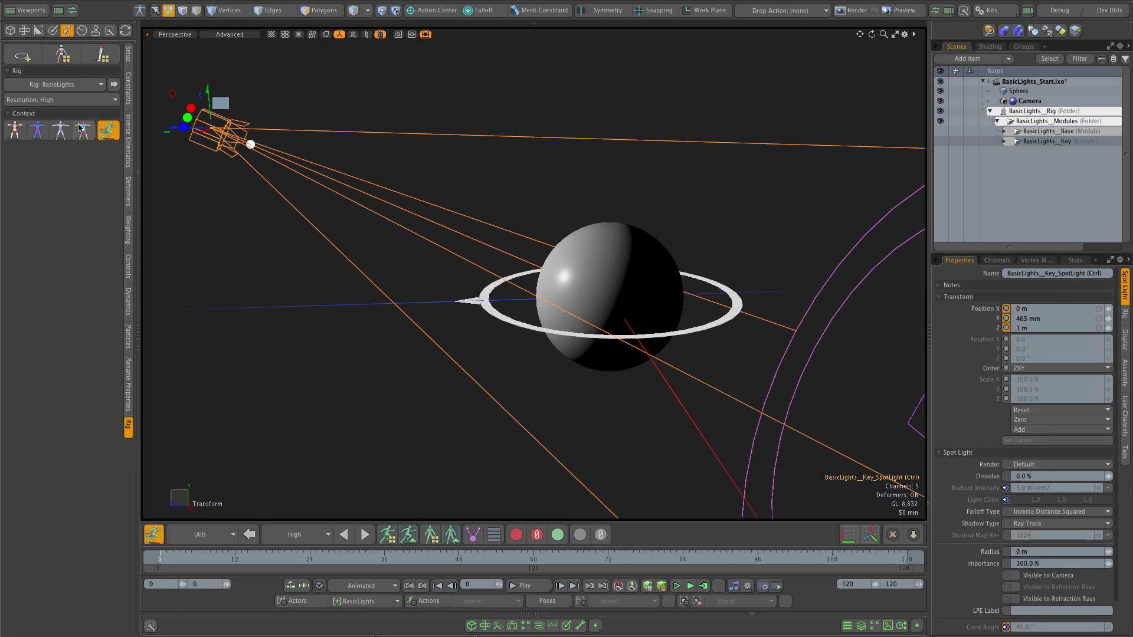
left_click(14, 130)
left_click(263, 244)
left_click_drag(264, 244, 273, 180, "alt")
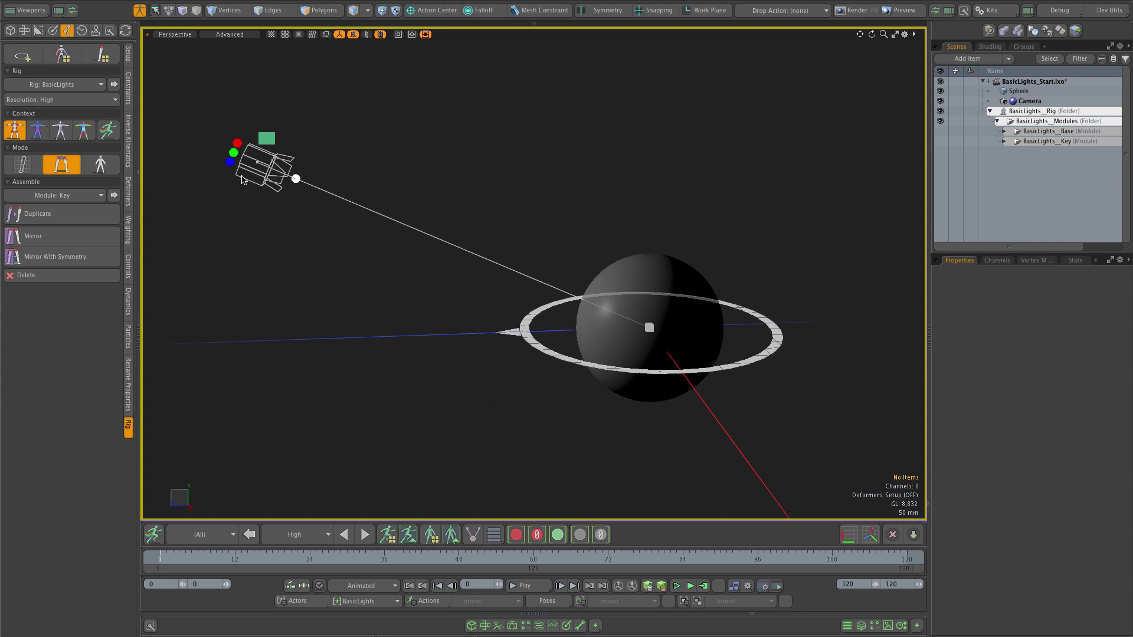
In develop mode, change the Key SpotLight controller's item color to Controller (Wireframe 2).
left_click(22, 165)
left_click(270, 181)
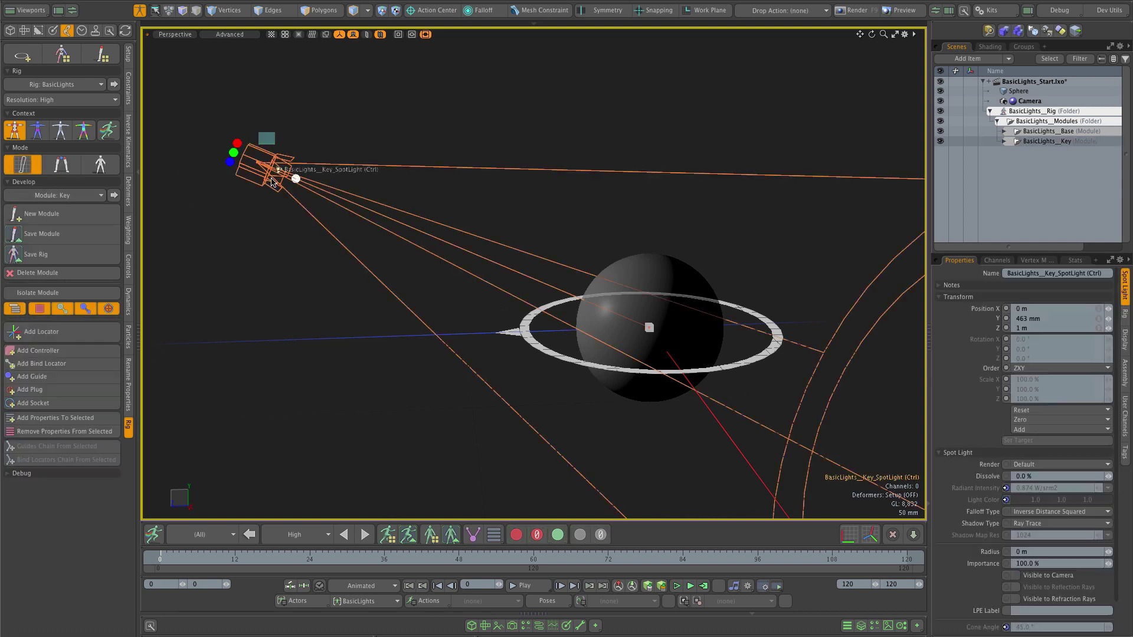
left_click(1124, 313)
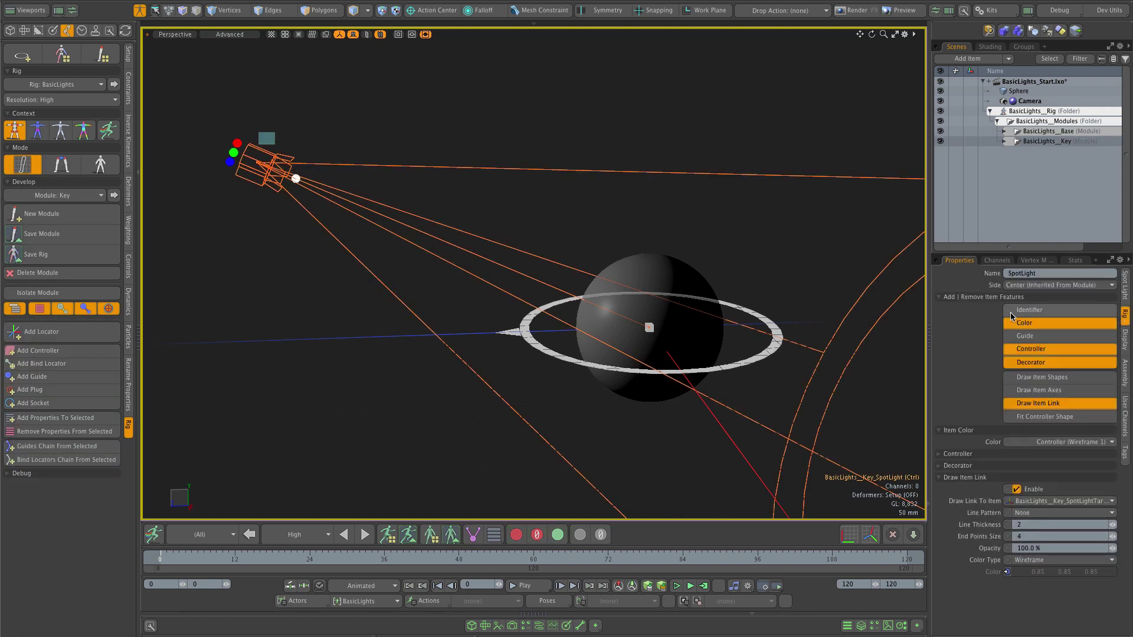
left_click(1029, 443)
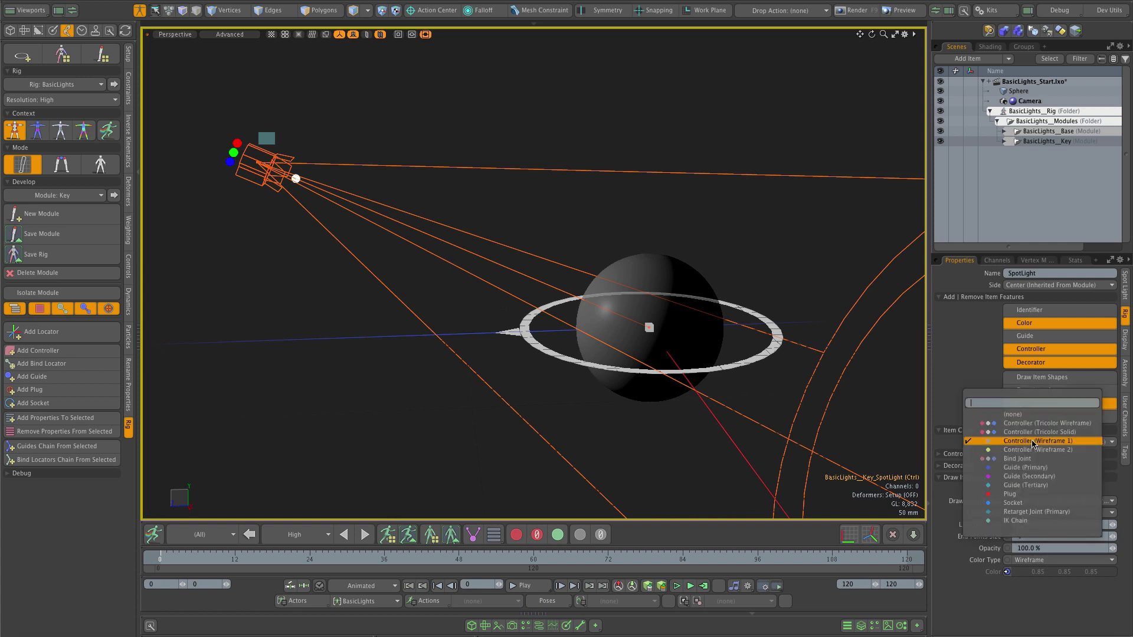
left_click(1029, 451)
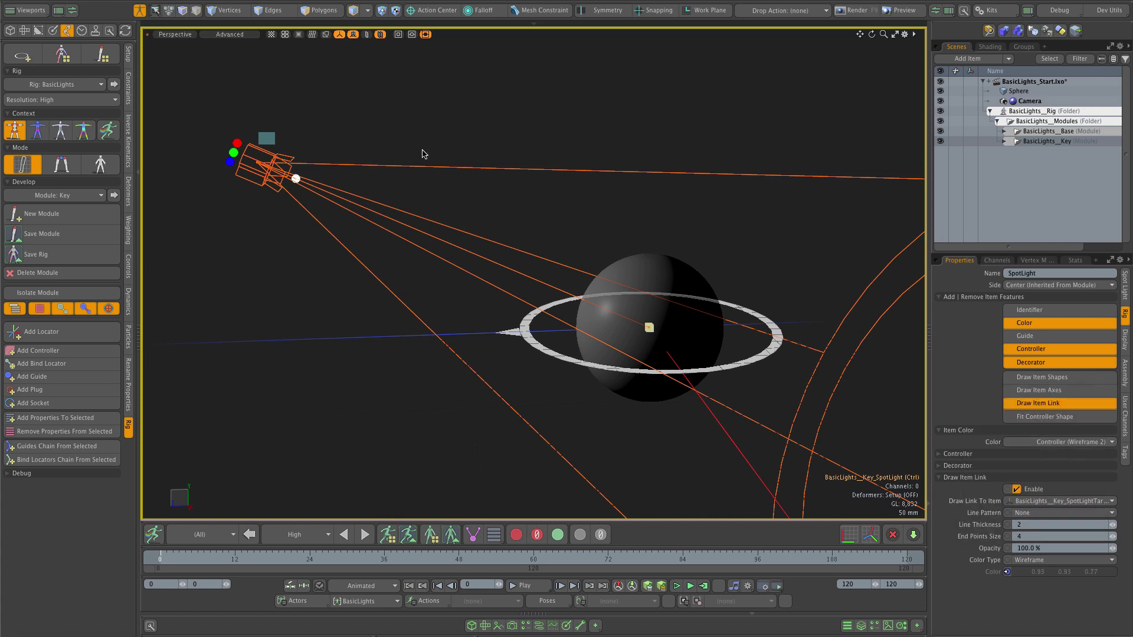
left_click(426, 117)
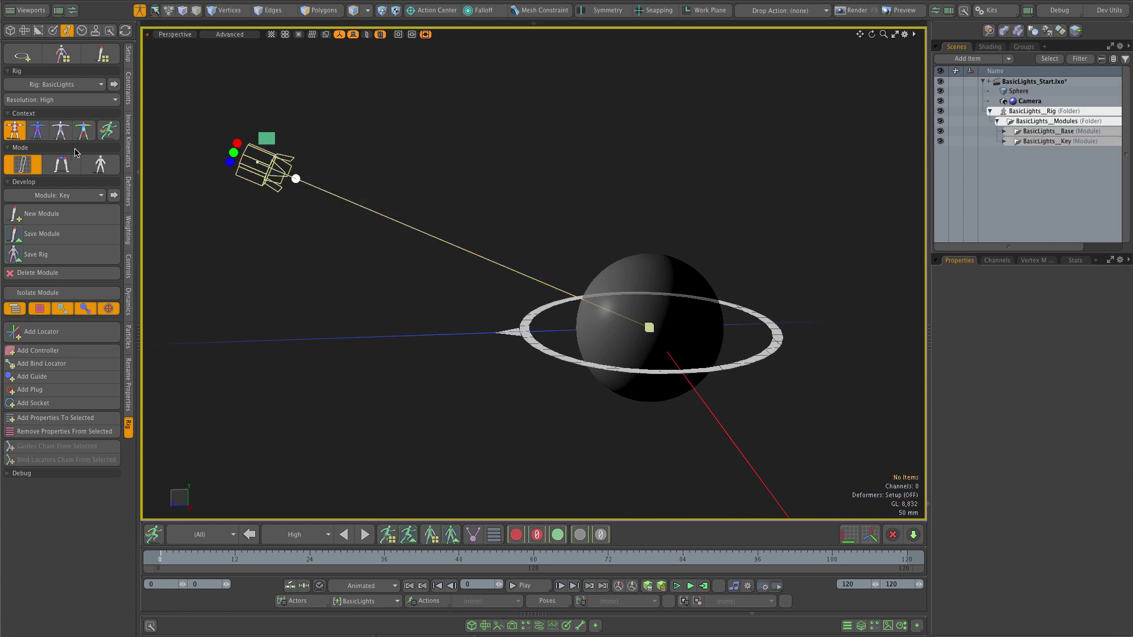
Add a second SpotTarget module preset to the BasicLights rig and rename it Kick.
left_click(102, 55)
left_click_drag(150, 364, 483, 387)
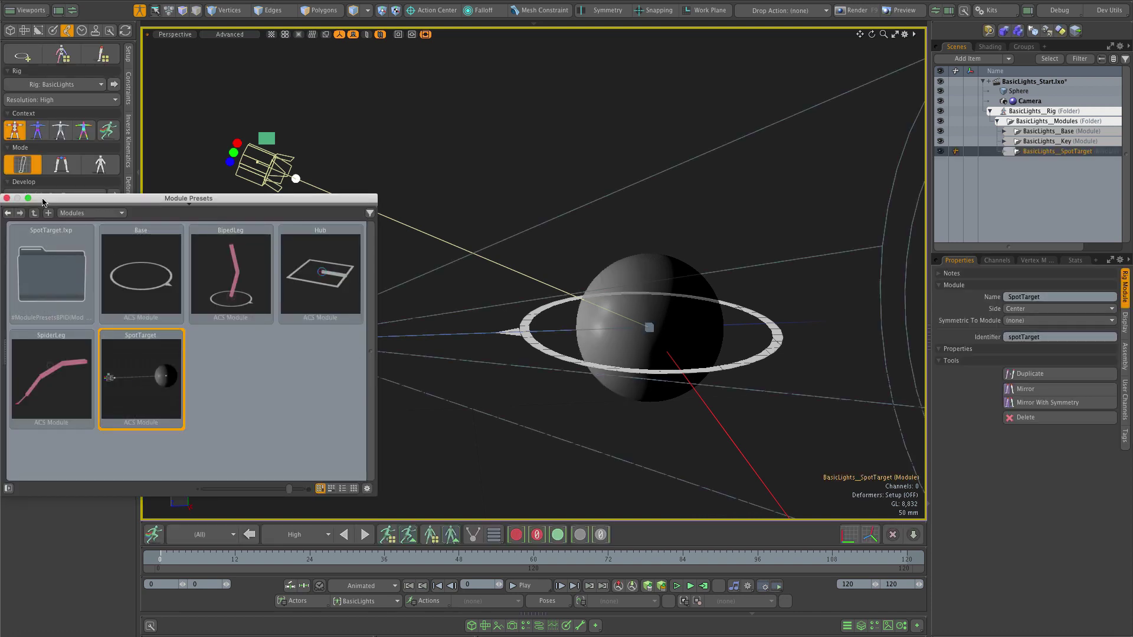
left_click(6, 198)
left_click(1051, 298)
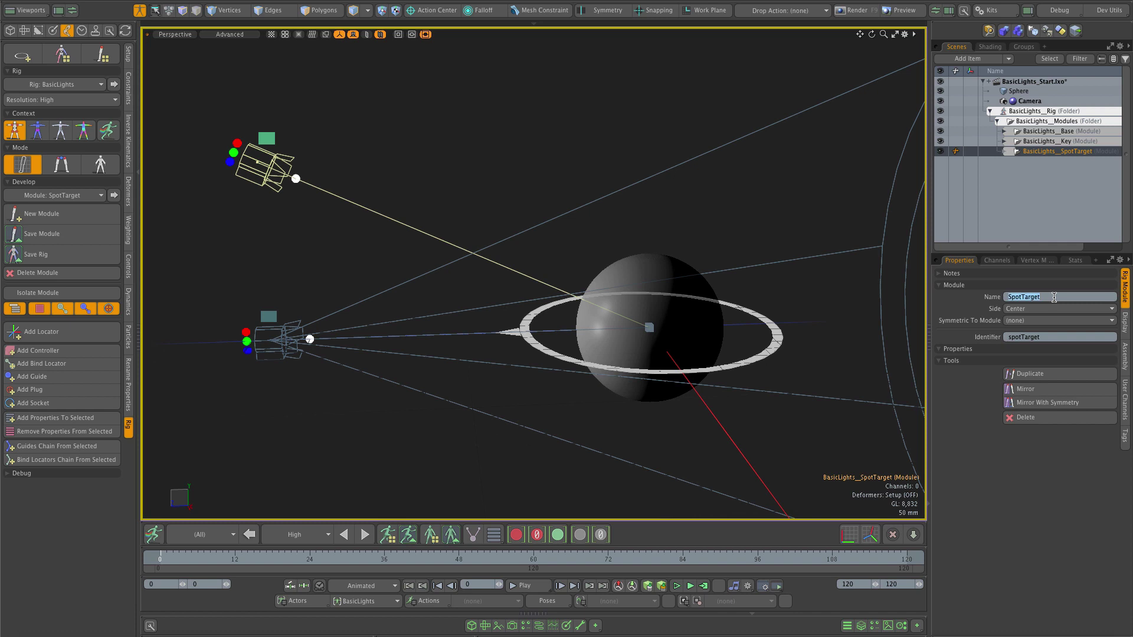
type("K")
key("Return")
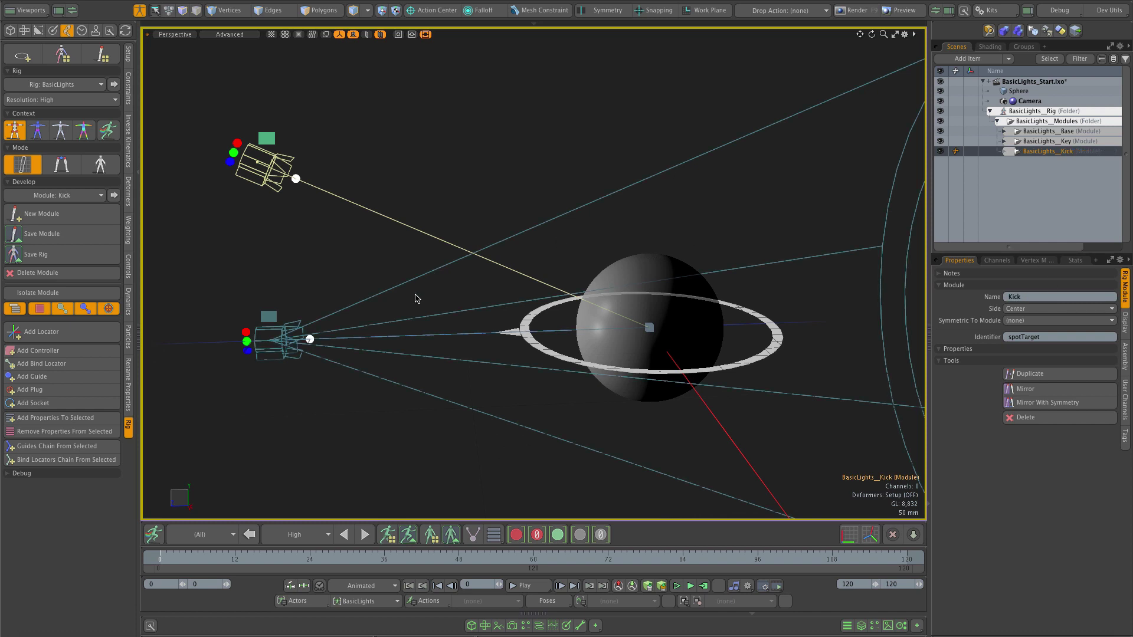
In the animation context, move the Kick spotlight to the sphere's opposite side, at about -948 mm in Z.
scroll(374, 354, "down", 3)
left_click(153, 534)
left_click(271, 338)
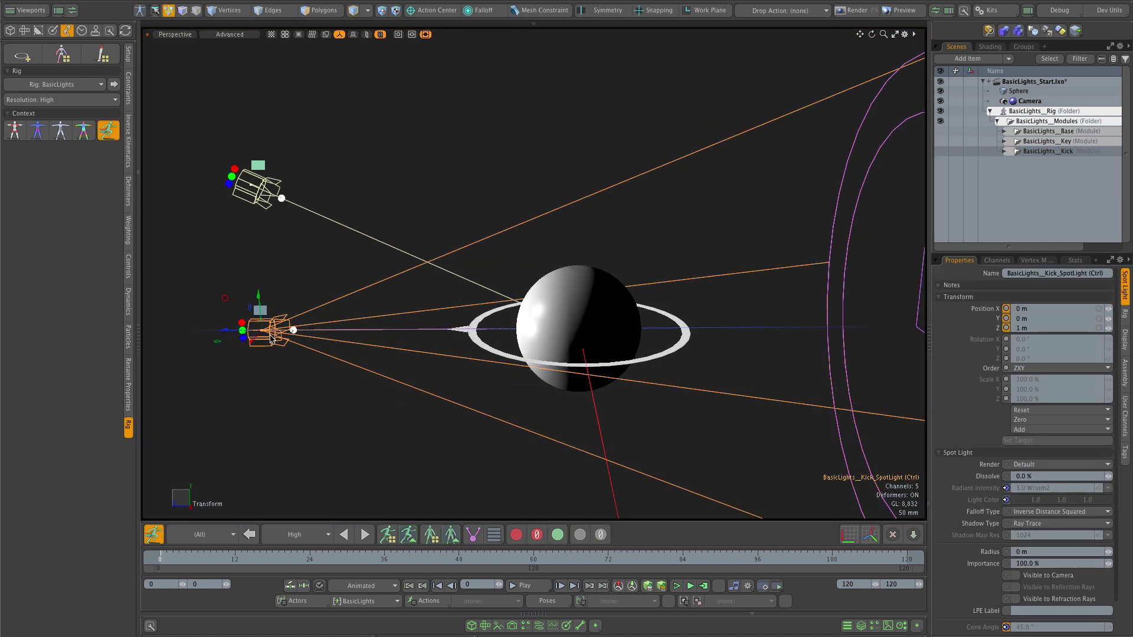
left_click_drag(226, 330, 767, 328)
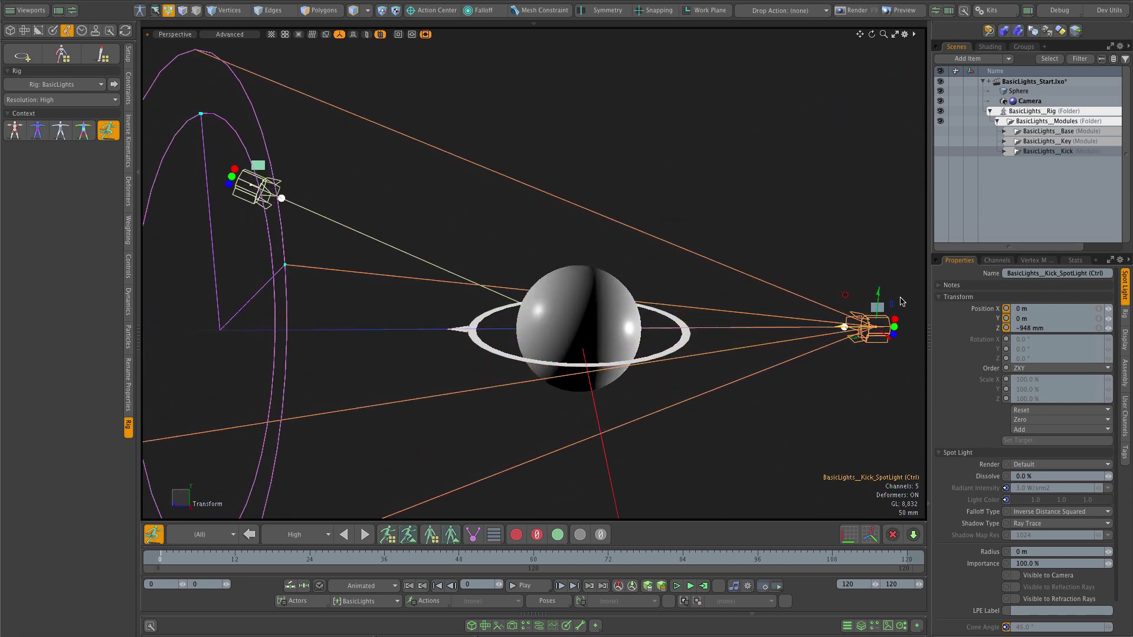
Raise the Kick spotlight to about 432 mm in Y, apply its position to Setup/Rest and return the rig to the setup context.
left_click_drag(872, 304, 907, 139)
left_click_drag(860, 185, 857, 206)
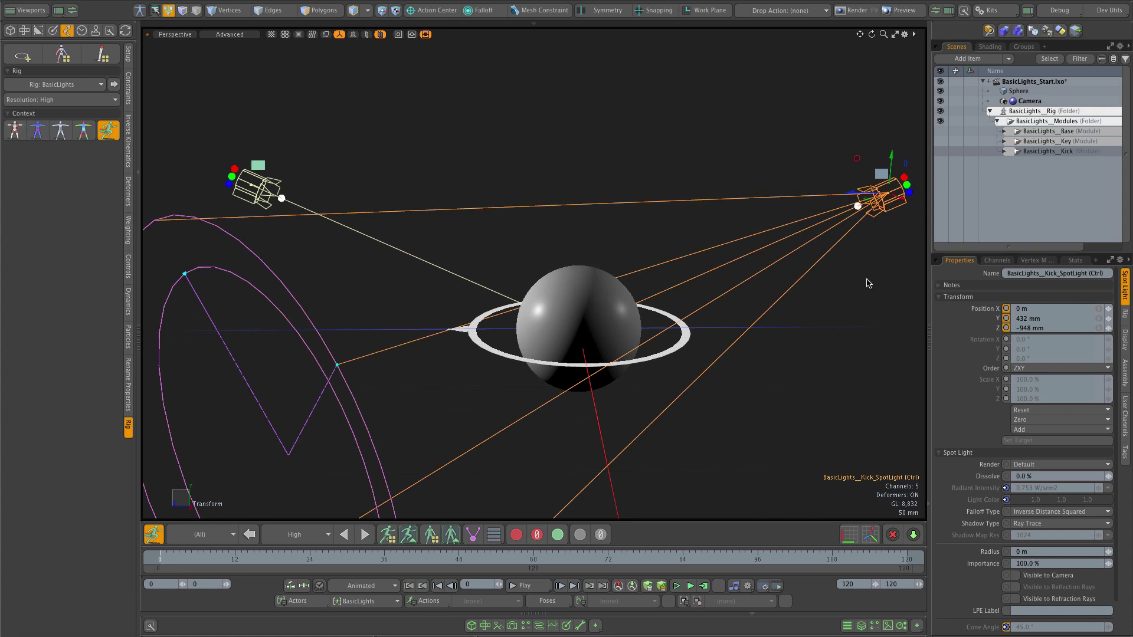
right_click(985, 310)
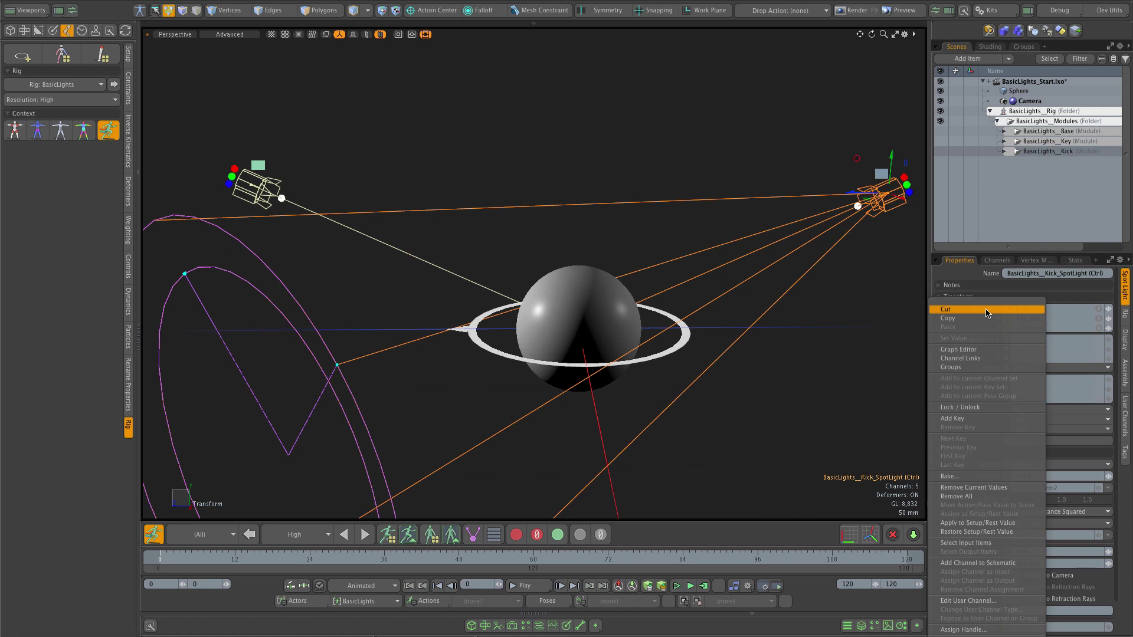
left_click(980, 530)
left_click(14, 130)
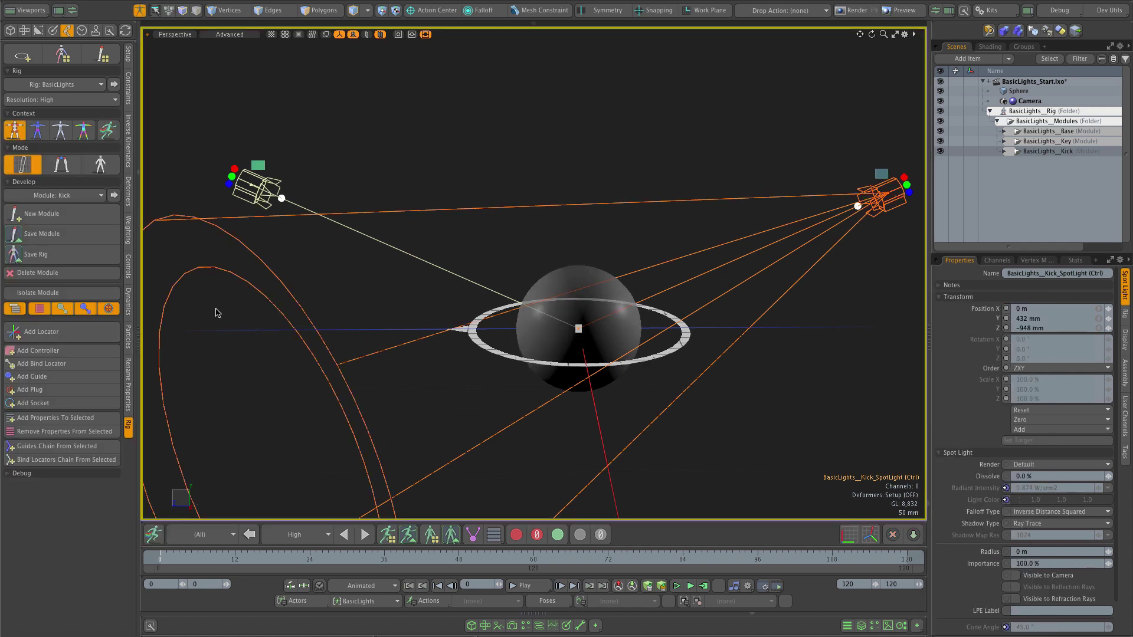
Change the Kick SpotLight controller's item color to Guide (Tertiary) and deselect it.
left_click(1124, 314)
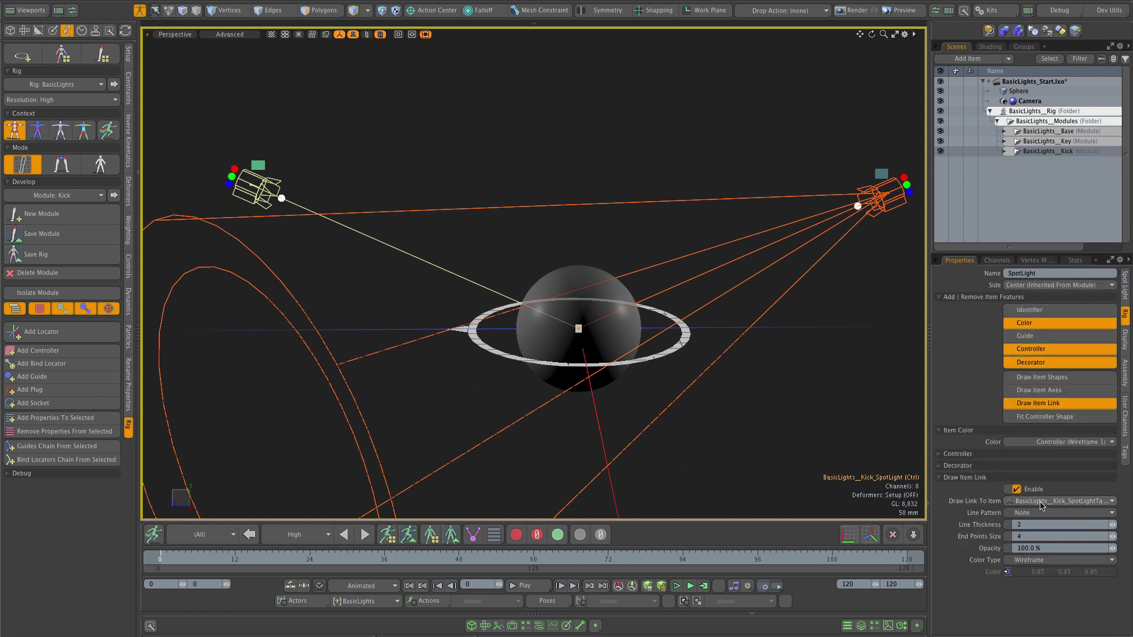
left_click(1050, 442)
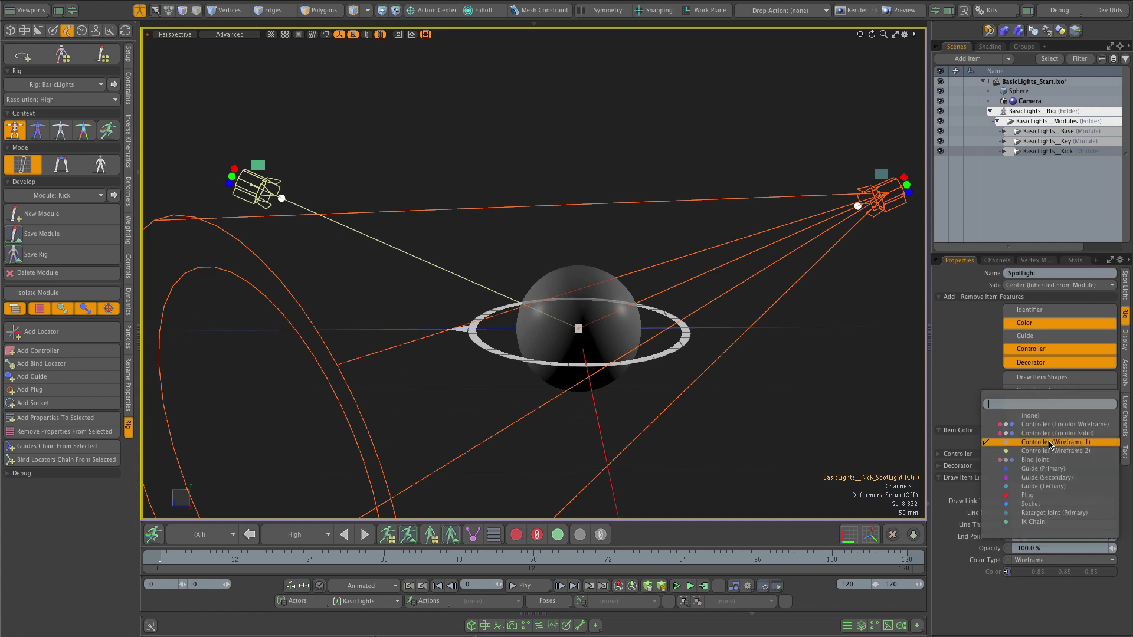
left_click(1053, 487)
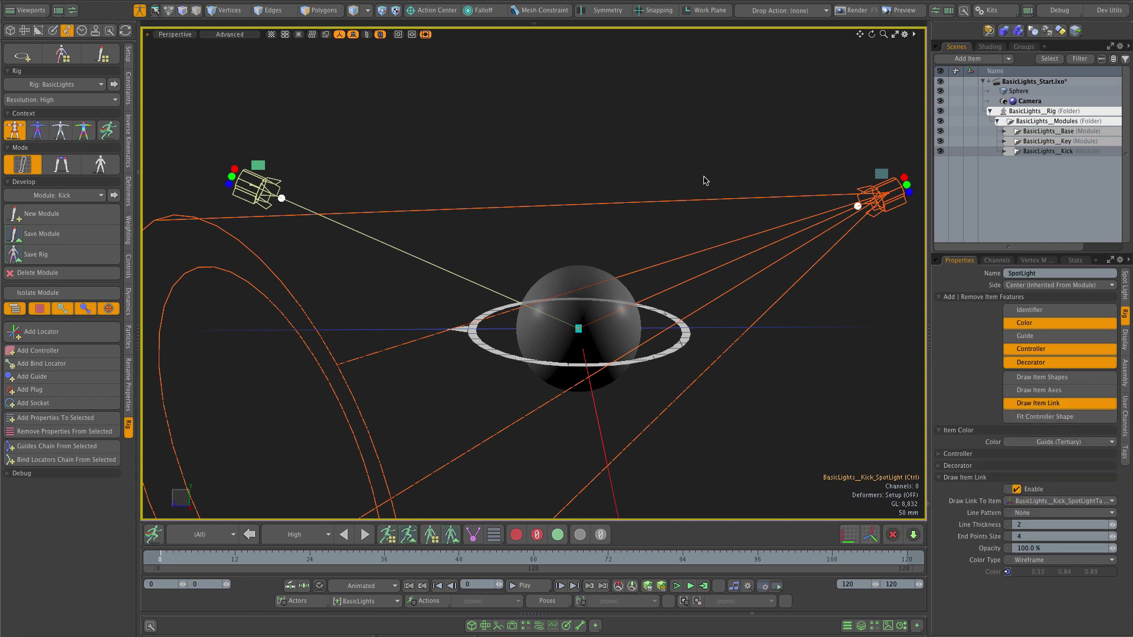
left_click(665, 116)
left_click_drag(572, 184, 600, 192, "alt")
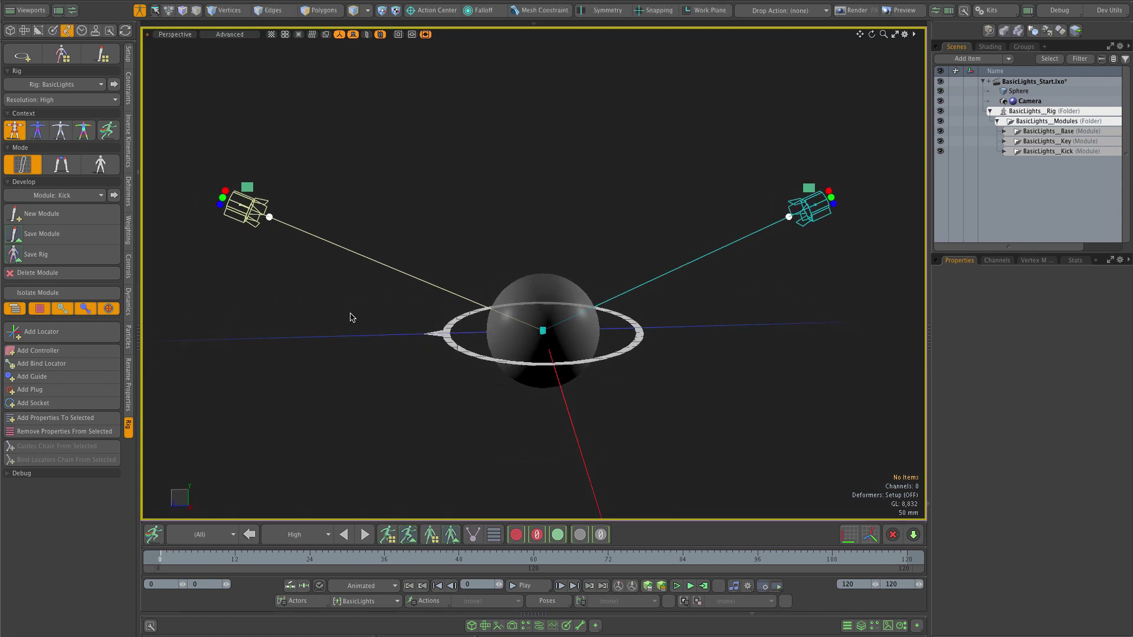
Quick-save the BasicLights rig with both spotlights framed in its thumbnail, and close the save window.
left_click(94, 254)
left_click_drag(182, 186, 424, 186)
left_click_drag(442, 295, 427, 342, "alt")
left_click(298, 504)
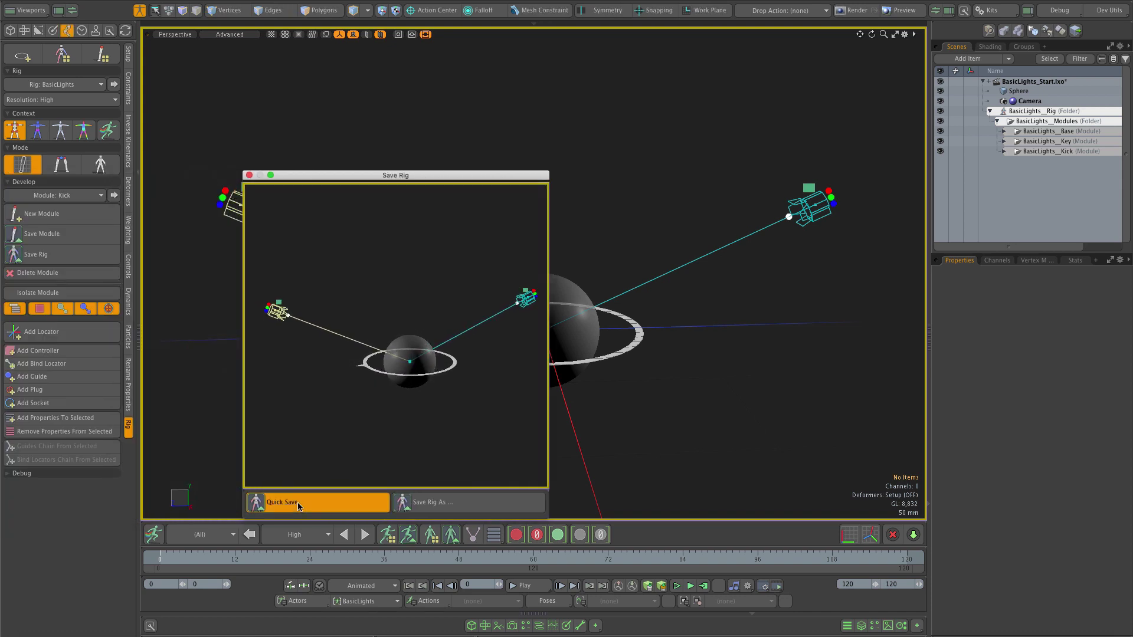
left_click(249, 175)
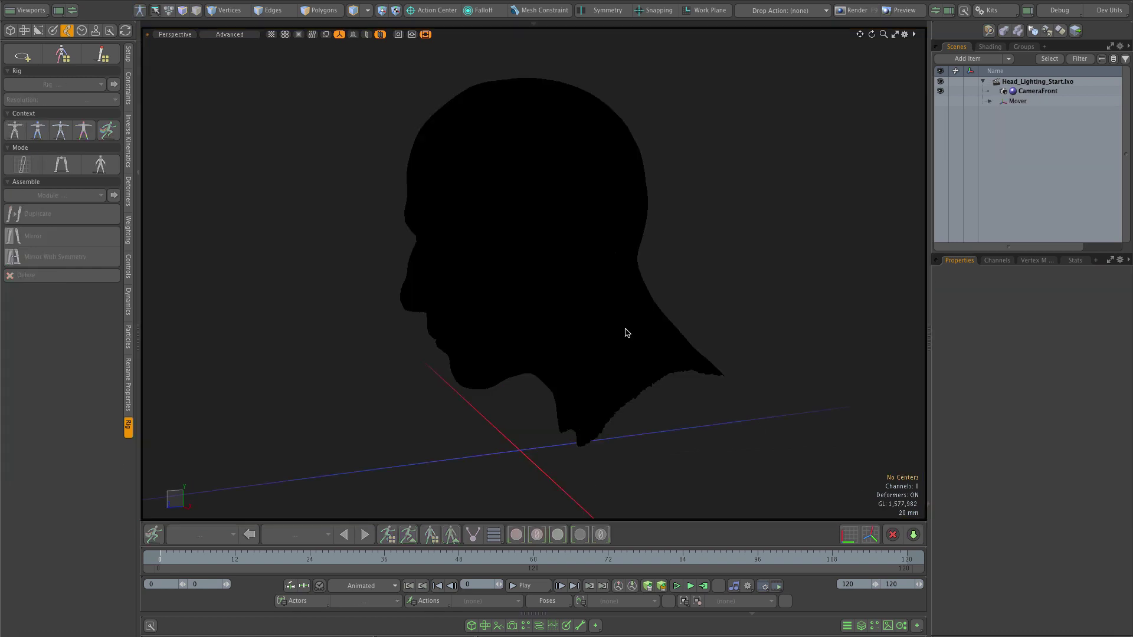
Add the BasicLights rig preset to the Head_Lighting_Start scene and switch the rig to the animation context.
left_click_drag(575, 312, 583, 316, "alt+shift")
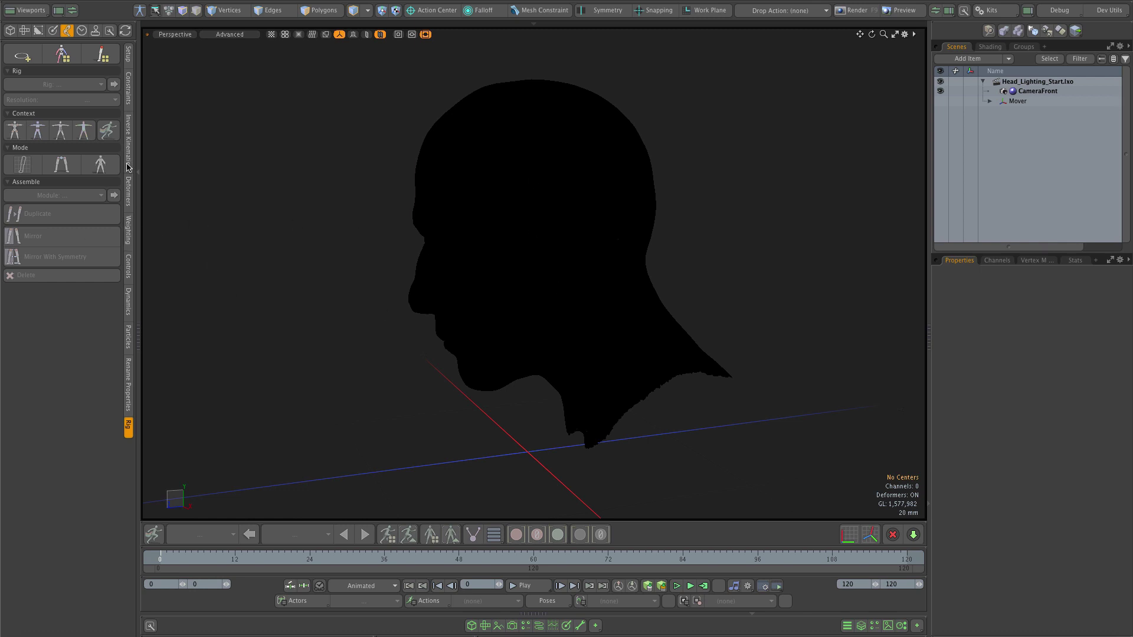
left_click(62, 55)
left_click_drag(115, 200, 116, 267)
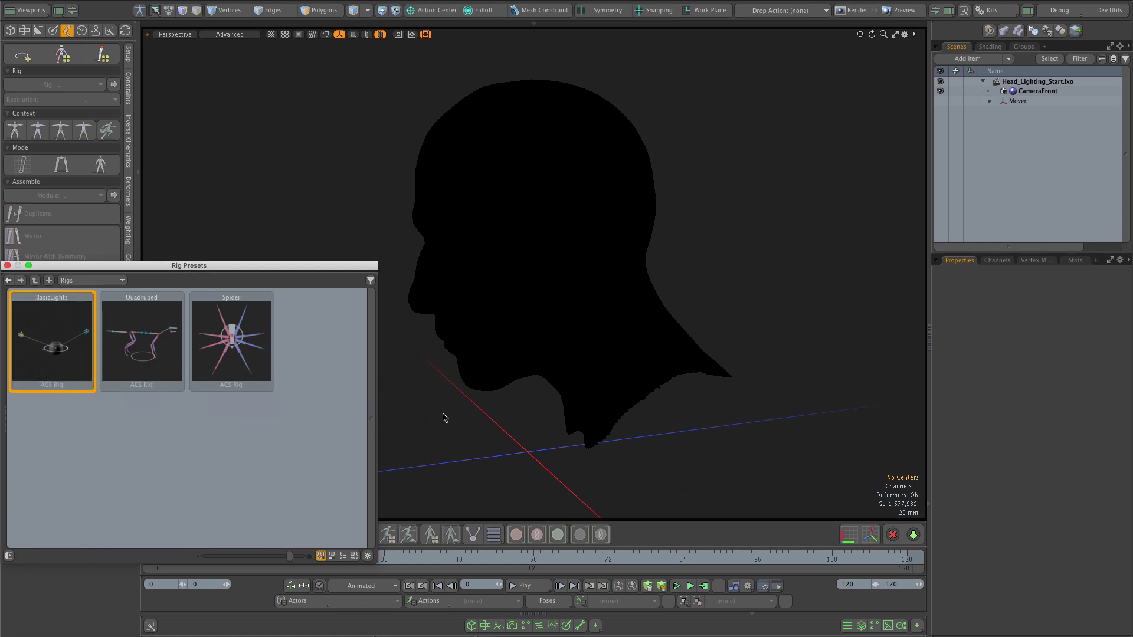
left_click_drag(443, 418, 443, 412)
left_click(7, 265)
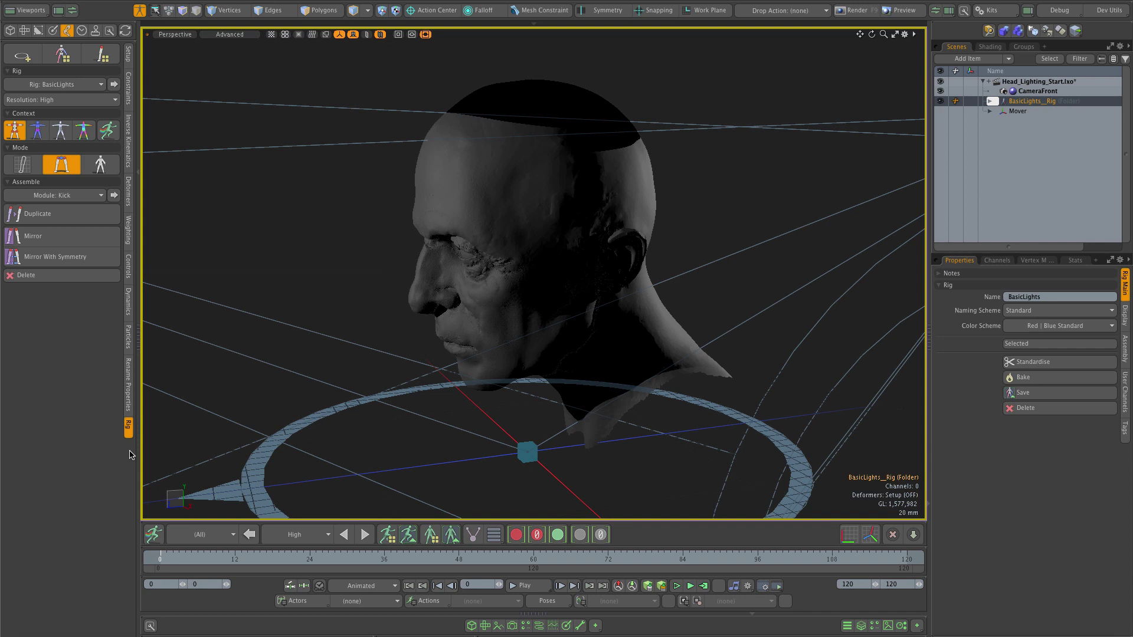
left_click(153, 534)
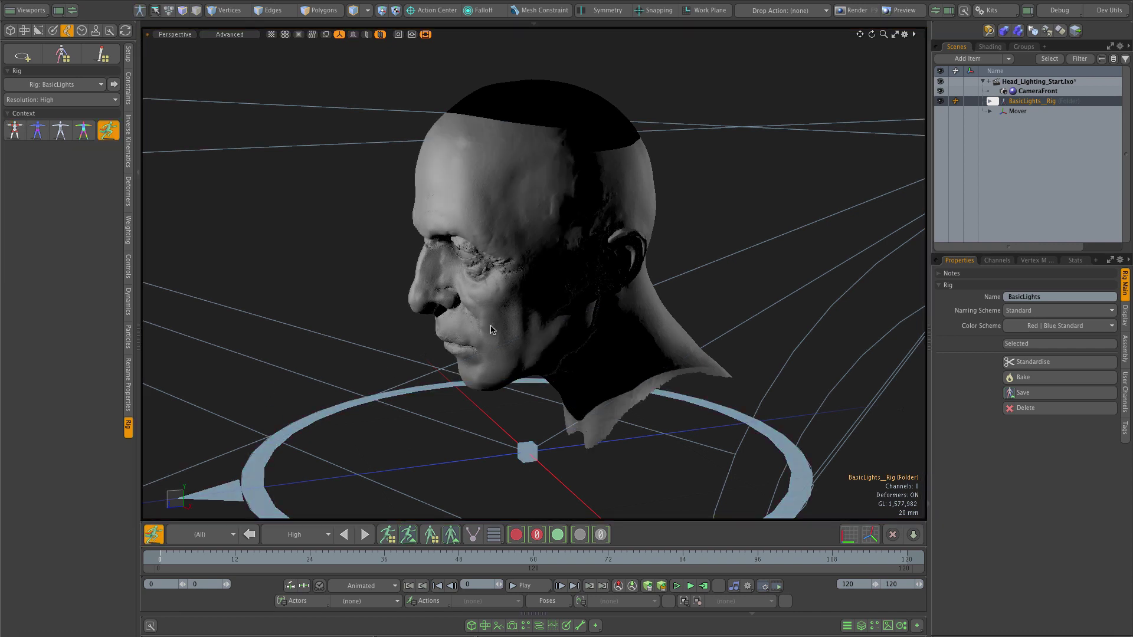
Raise the Key spotlight well above the head and the Kick spotlight to about 756 mm in Y.
key("a")
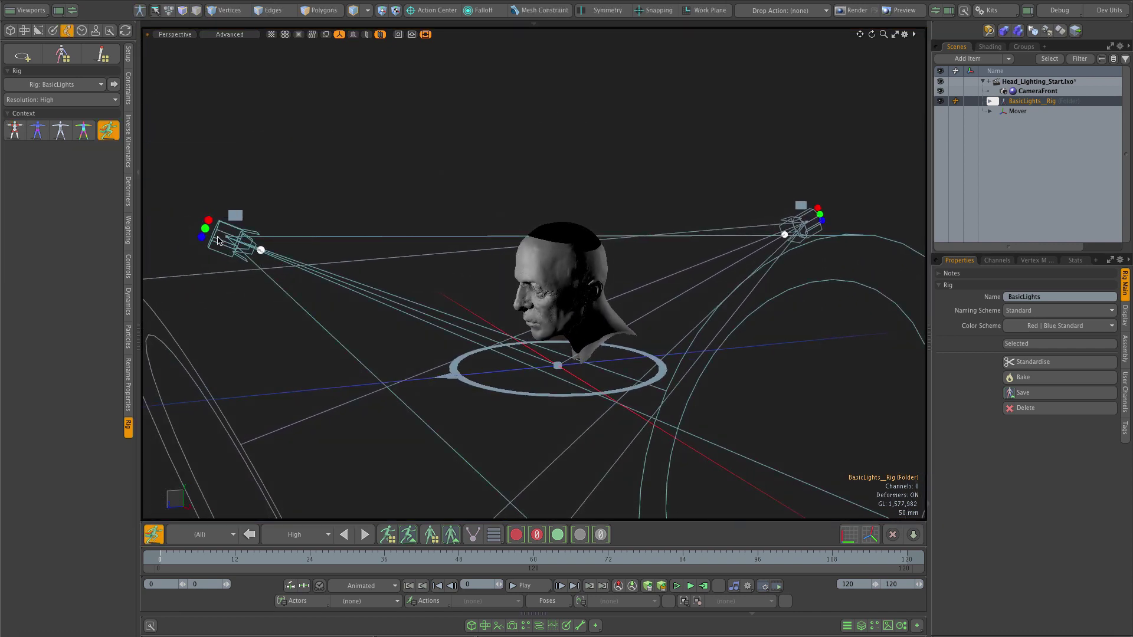
left_click(217, 240)
left_click_drag(217, 180, 216, 45)
left_click(804, 230)
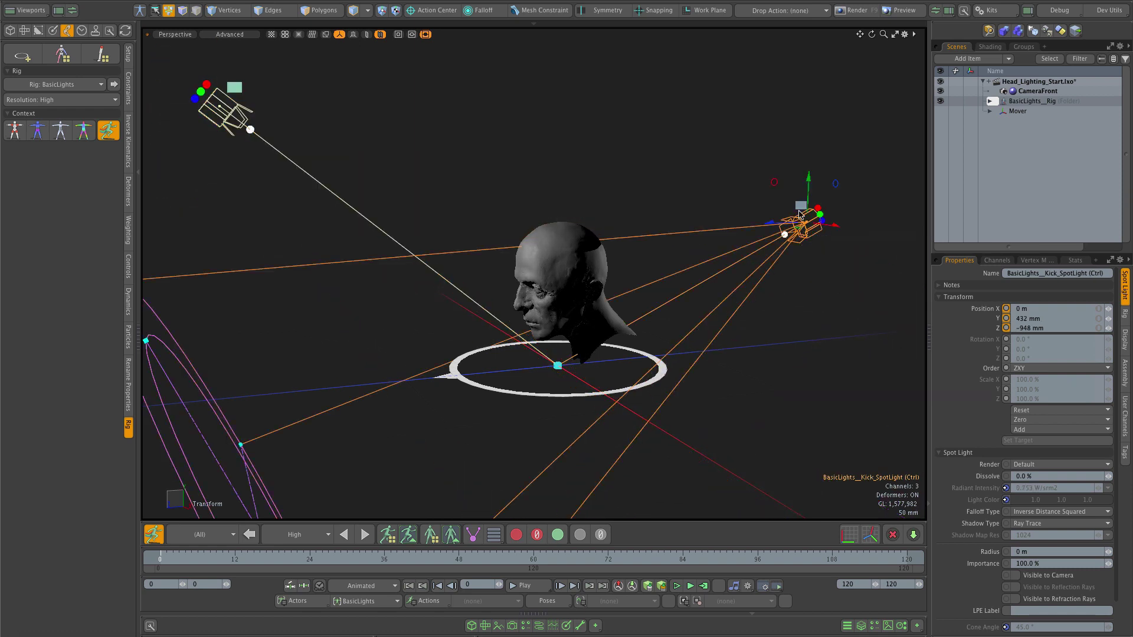
left_click_drag(806, 187, 806, 95)
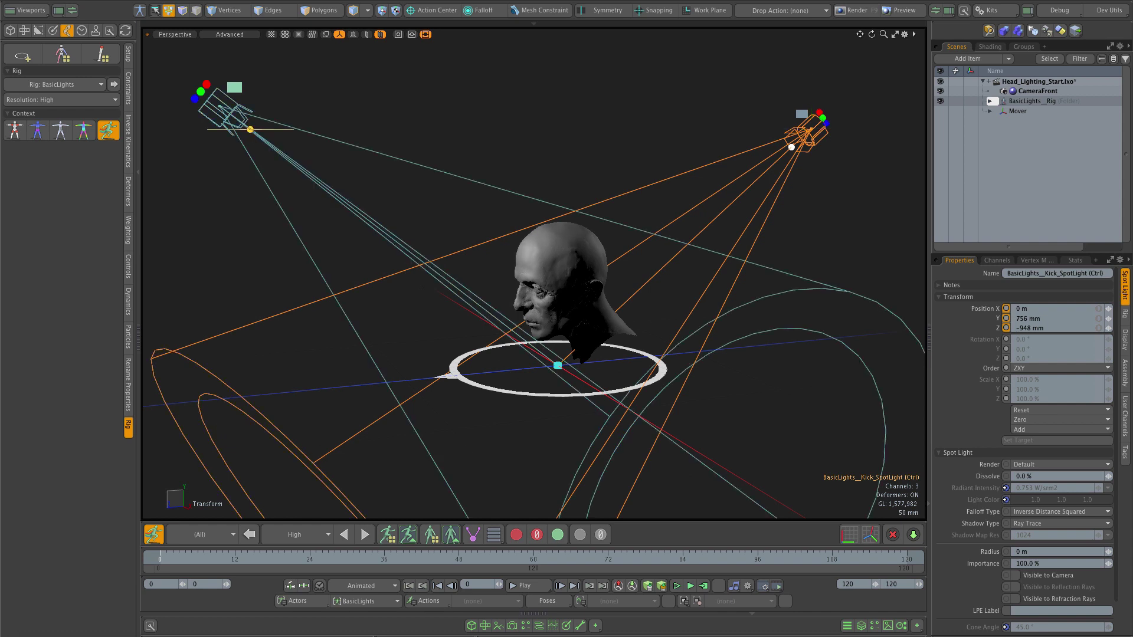
Tint the Key spotlight yellow by lowering its blue, and set the Kick spotlight's Color R to 0.12 and Color G to 0.75.
left_click(250, 129)
left_click(196, 99)
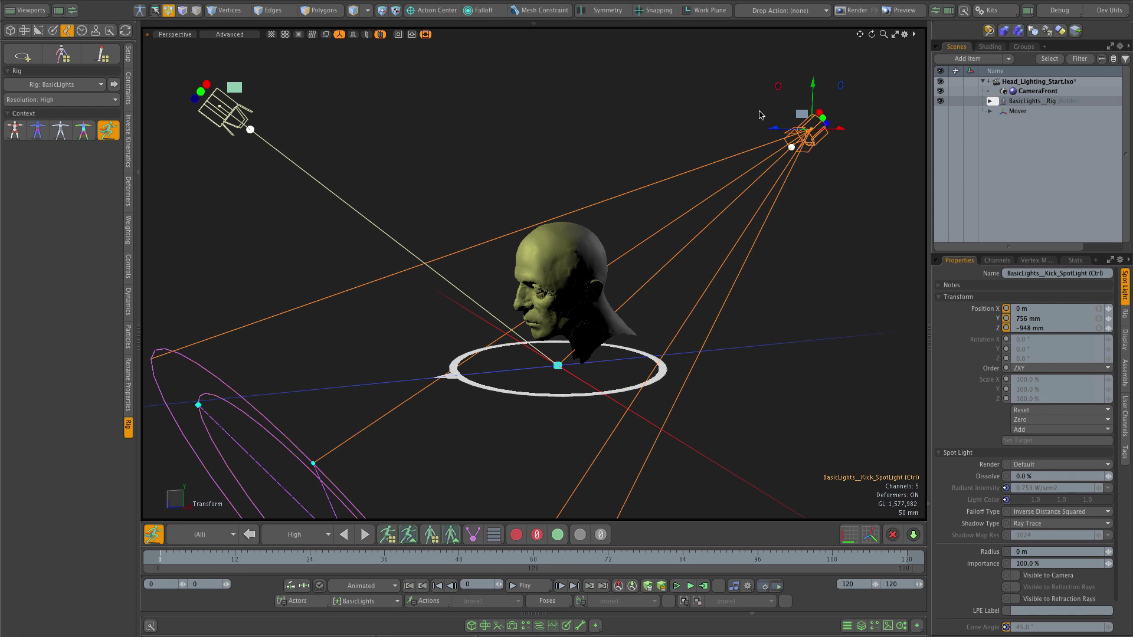
left_click(801, 114)
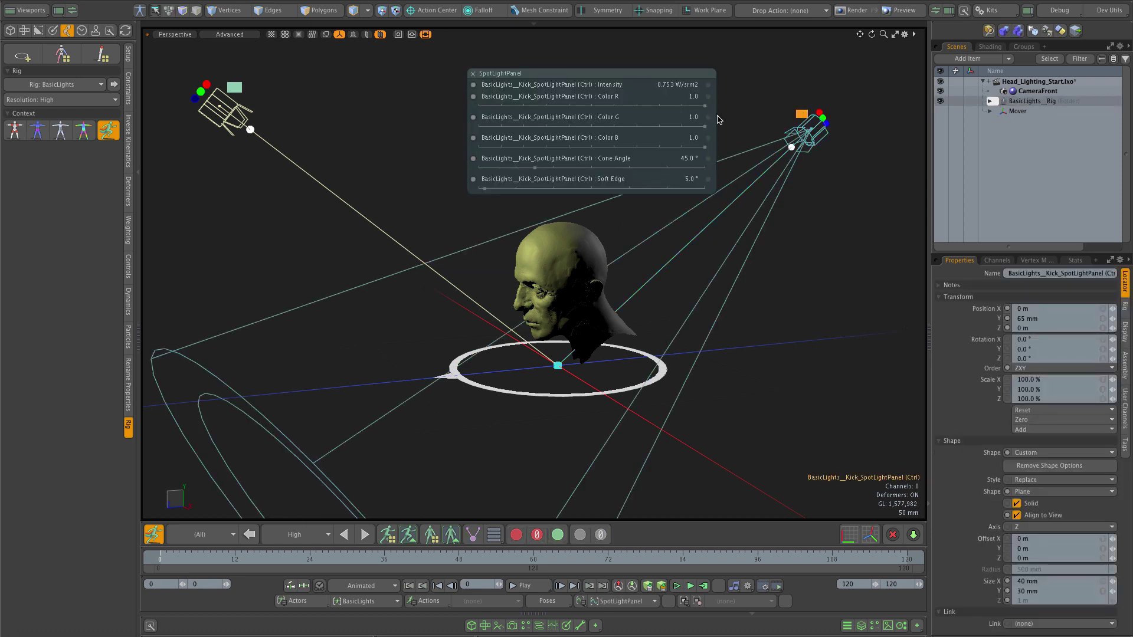
left_click_drag(637, 73, 564, 69)
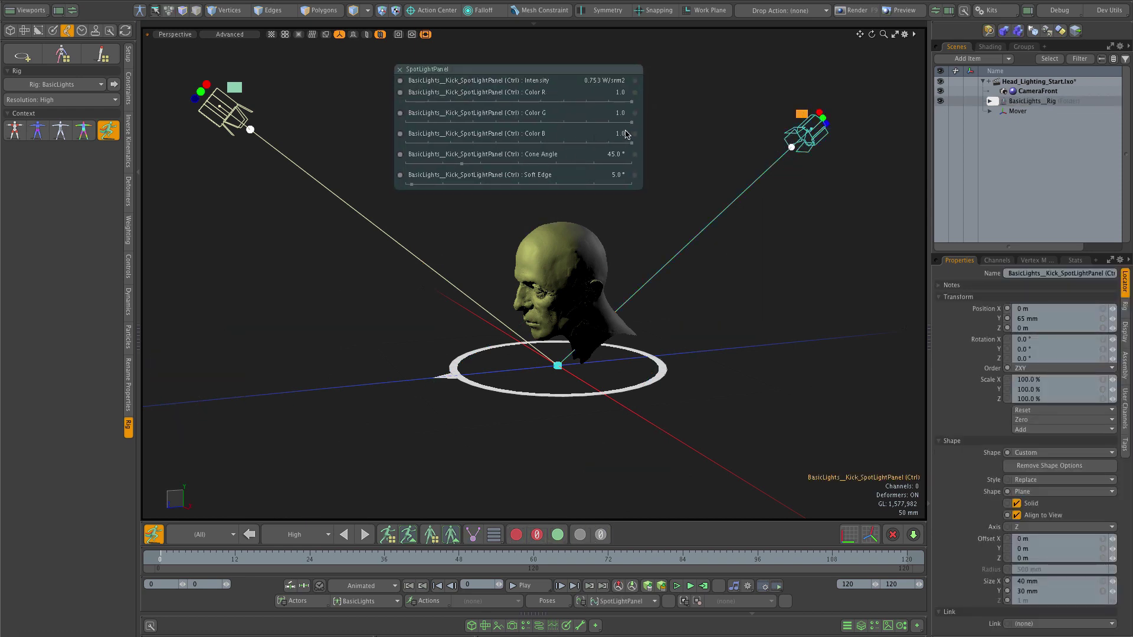
left_click_drag(628, 118, 432, 102)
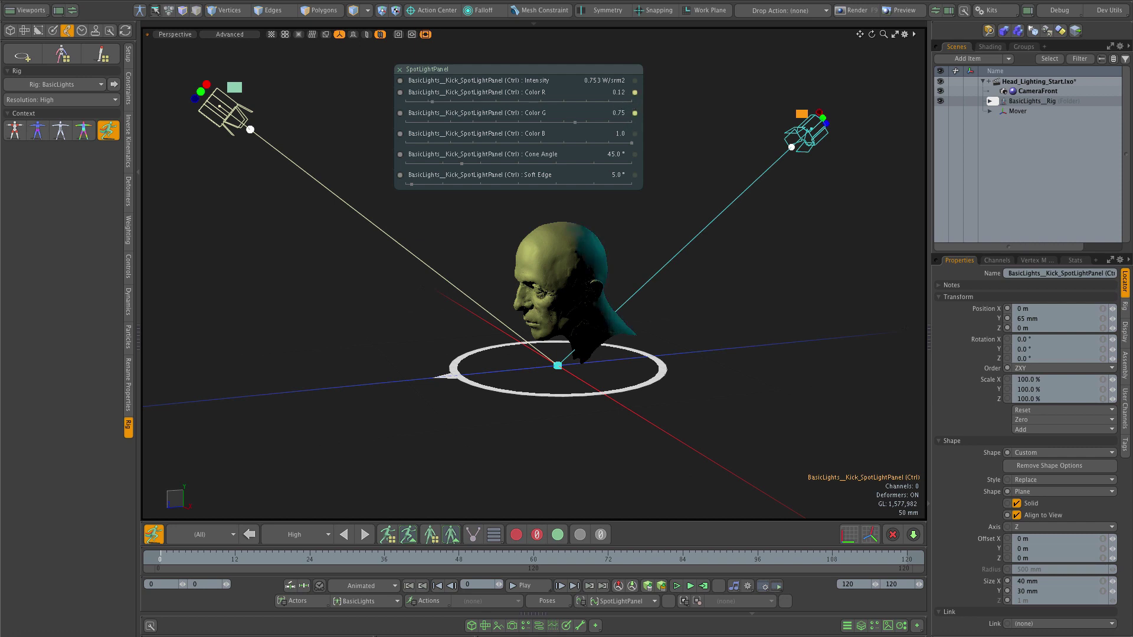
left_click(399, 69)
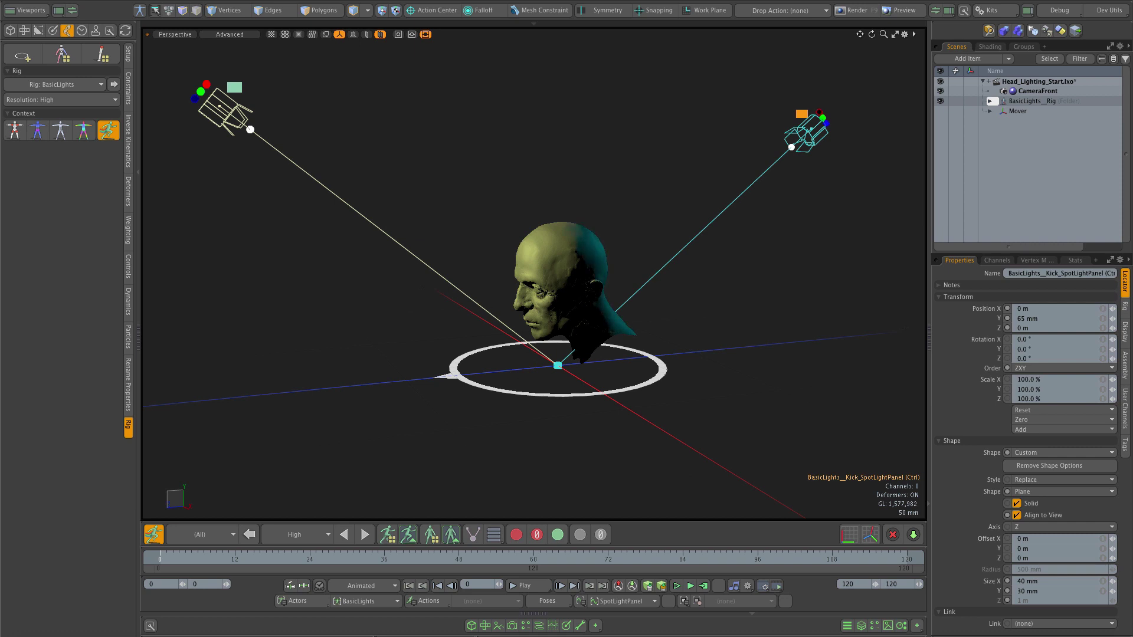
Open the LightsRig pose presets and apply the Default pose to the BasicLights rig at frame 0.
scroll(477, 248, "up", 1)
left_click_drag(478, 249, 516, 303, "ctrl+alt")
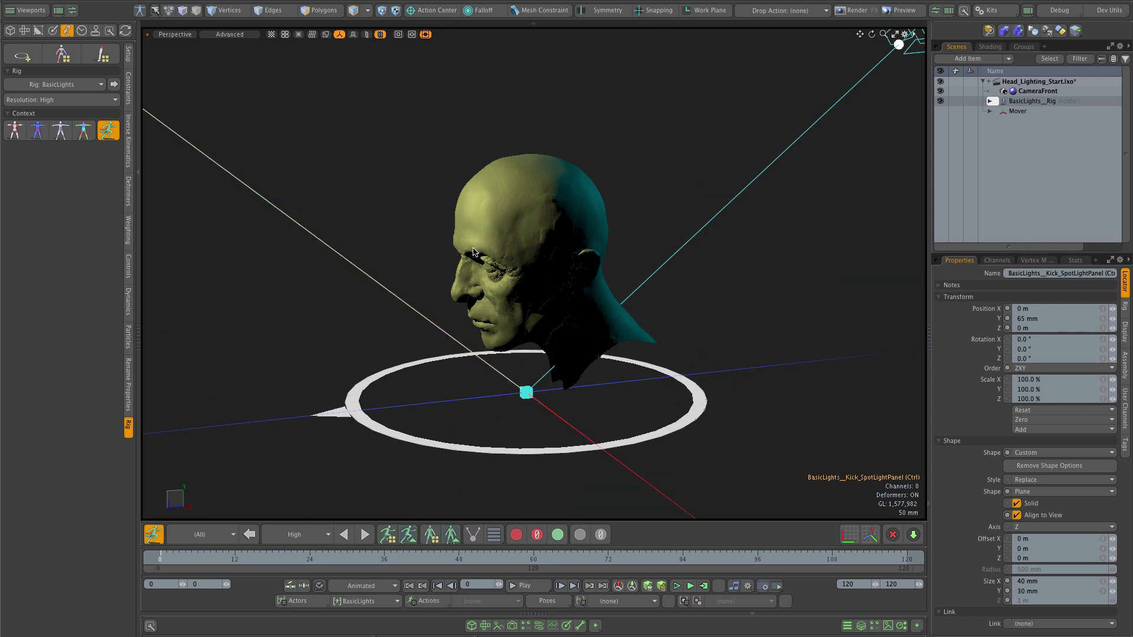
left_click(525, 626)
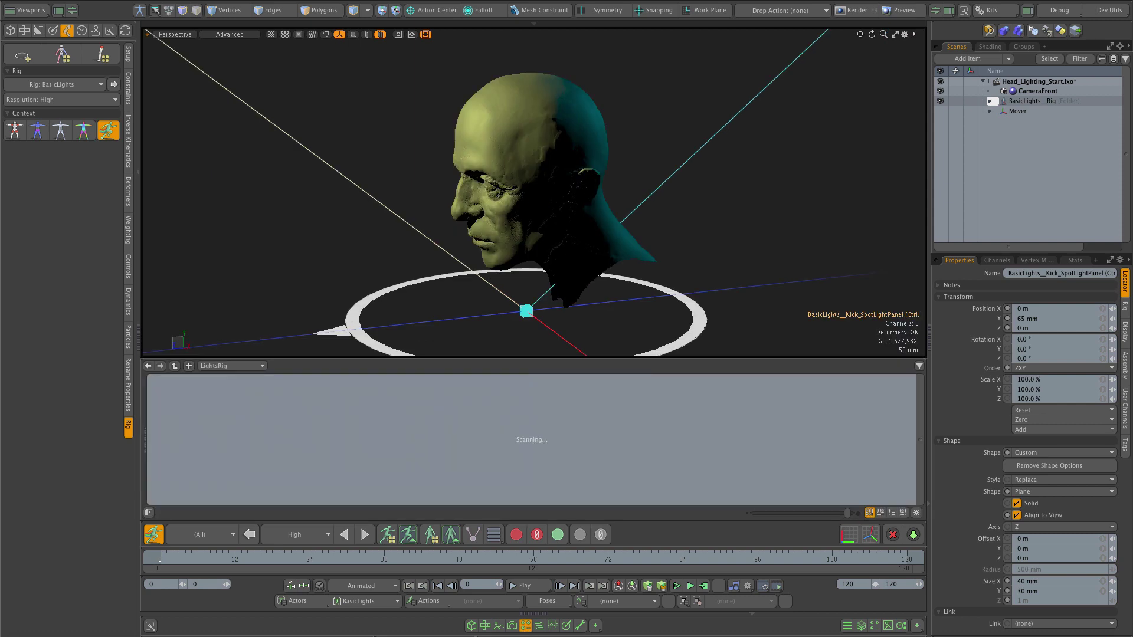
left_click_drag(397, 255, 457, 244, "alt")
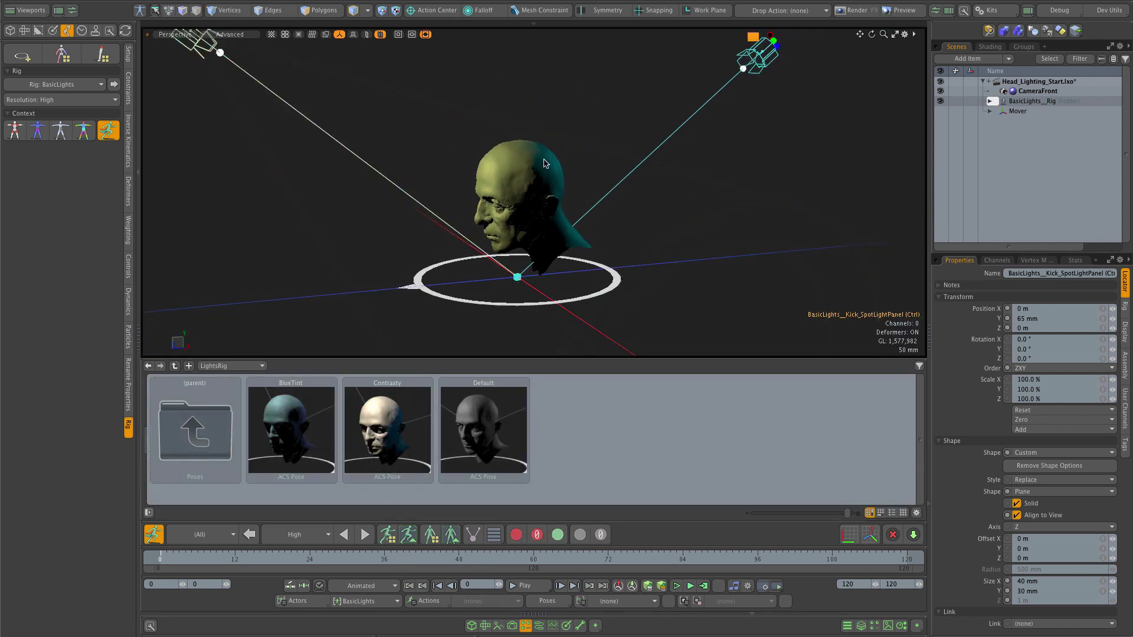
left_click_drag(493, 442, 331, 236)
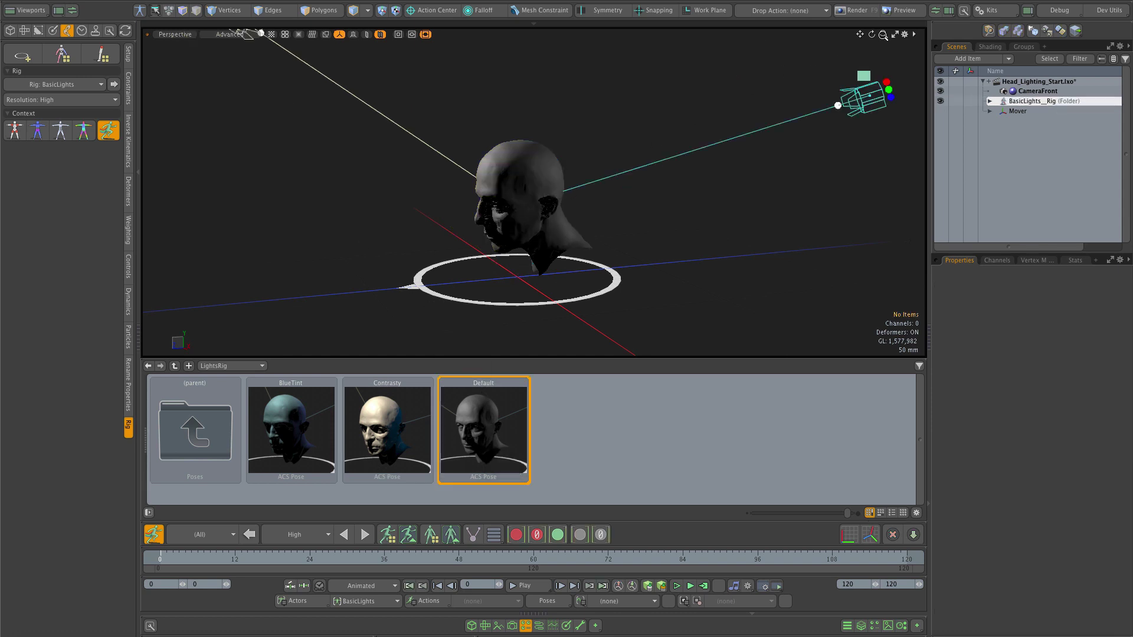
Apply the BlueTint pose at frame 10 and the Contrasty pose at frame 20, then hide the pose presets.
scroll(541, 186, "up", 5)
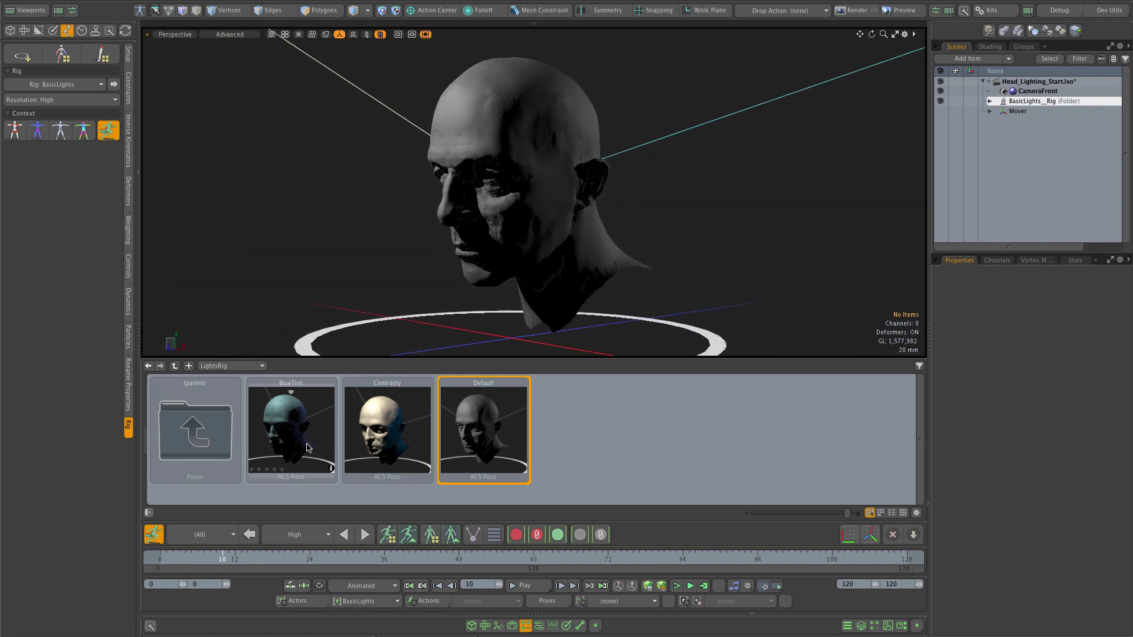
double_click(283, 448)
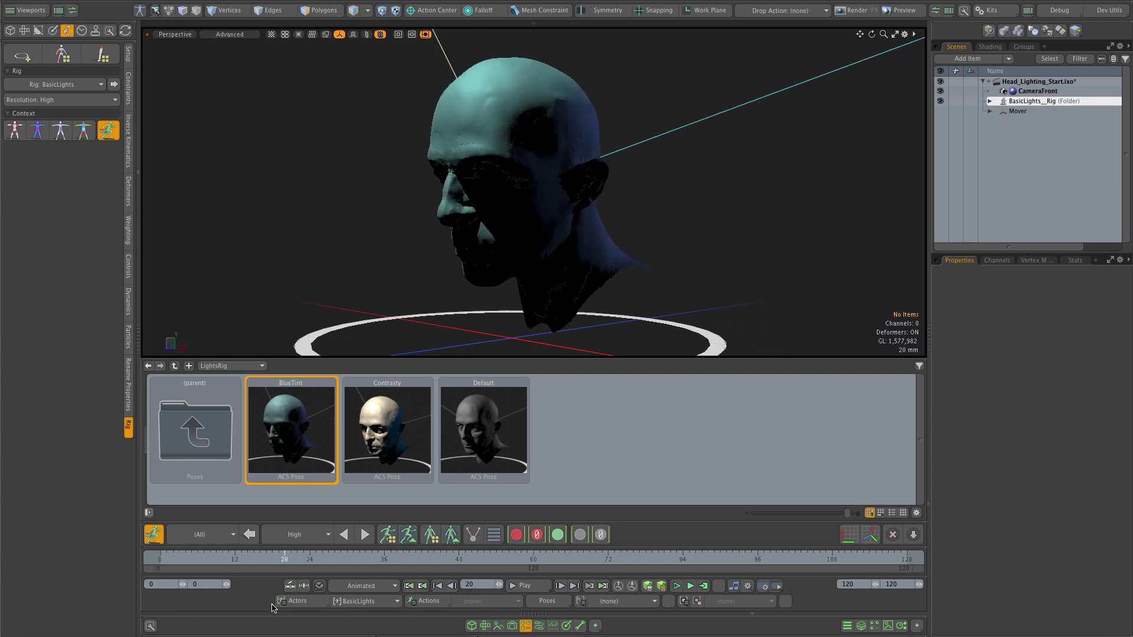
double_click(389, 445)
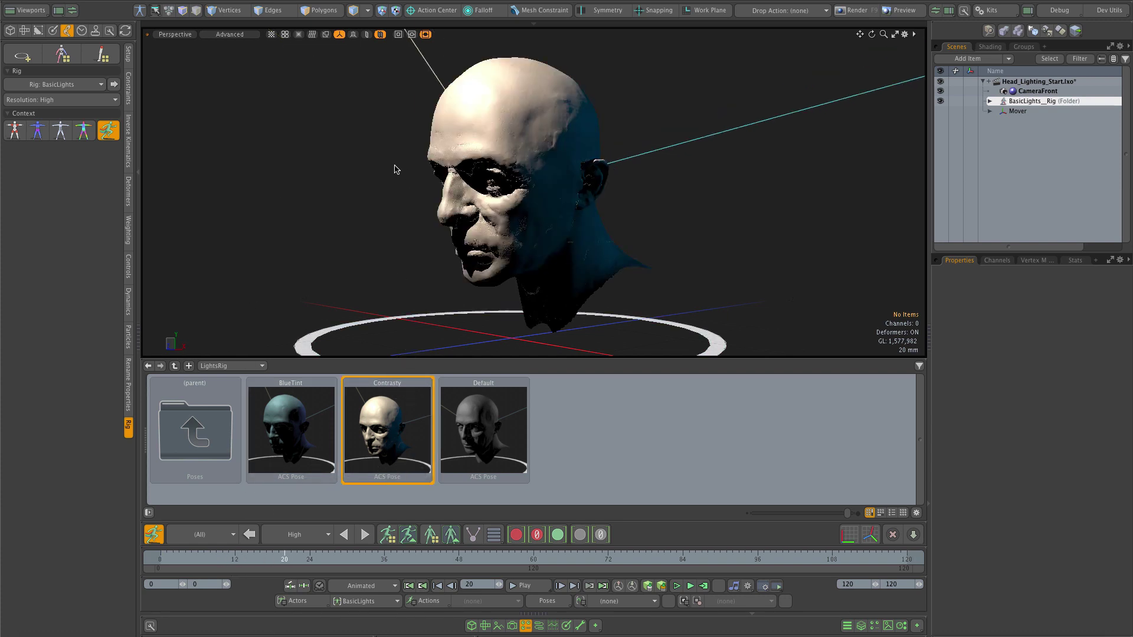
left_click(526, 626)
Play back the lighting animation with the head and both spotlights in view, and stop playback.
scroll(476, 268, "down", 3)
left_click_drag(476, 268, 464, 318, "alt")
scroll(464, 318, "up", 2)
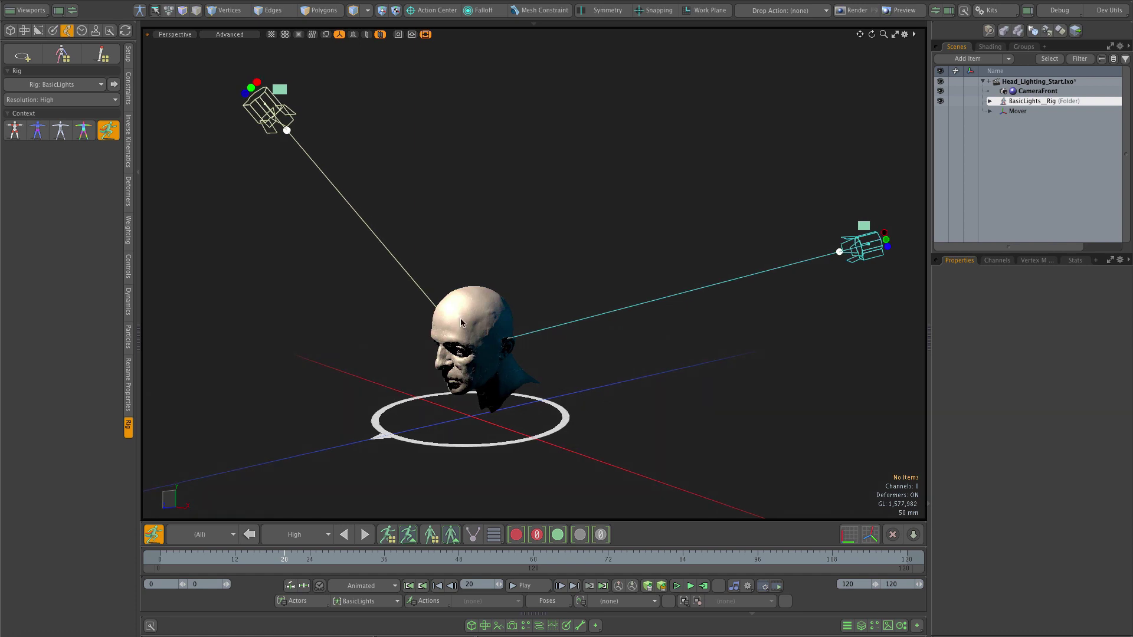
key("space")
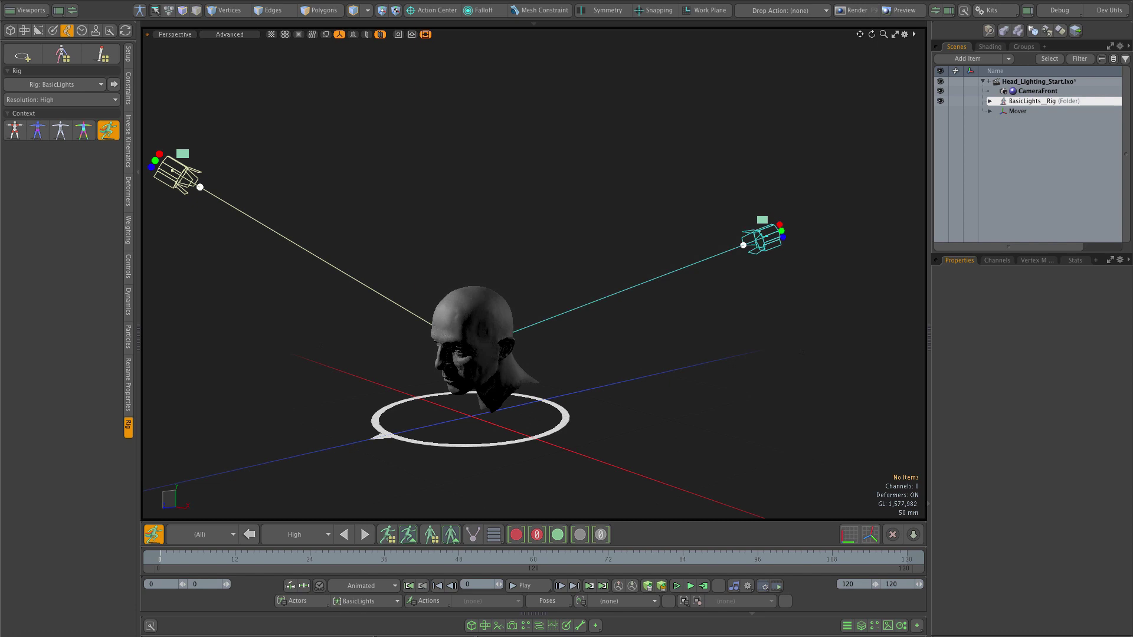
left_click(523, 585)
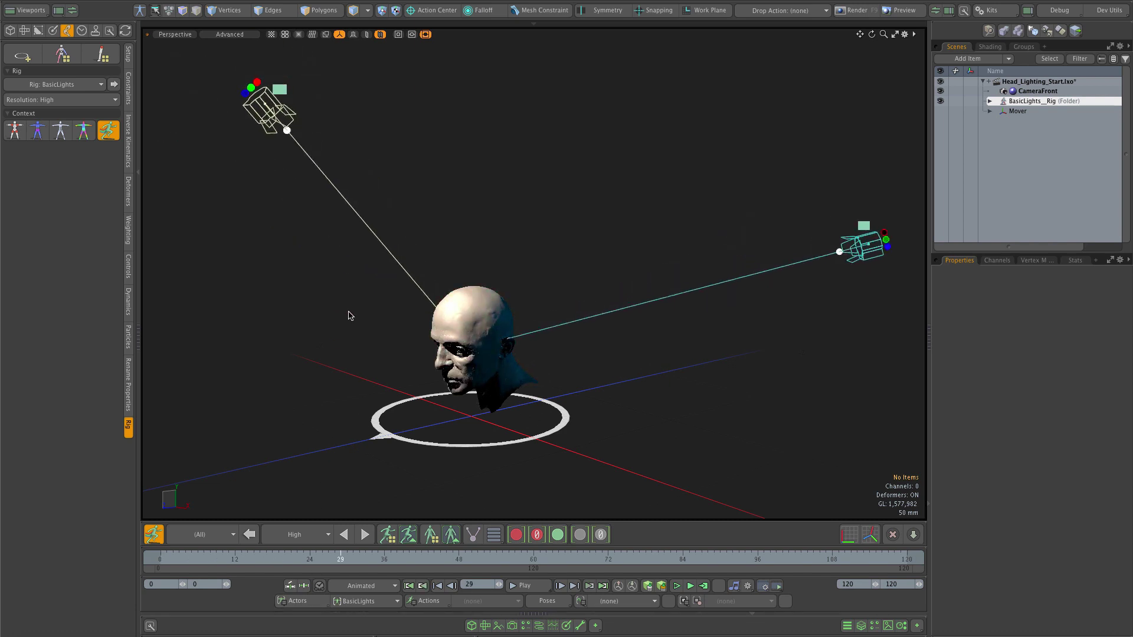